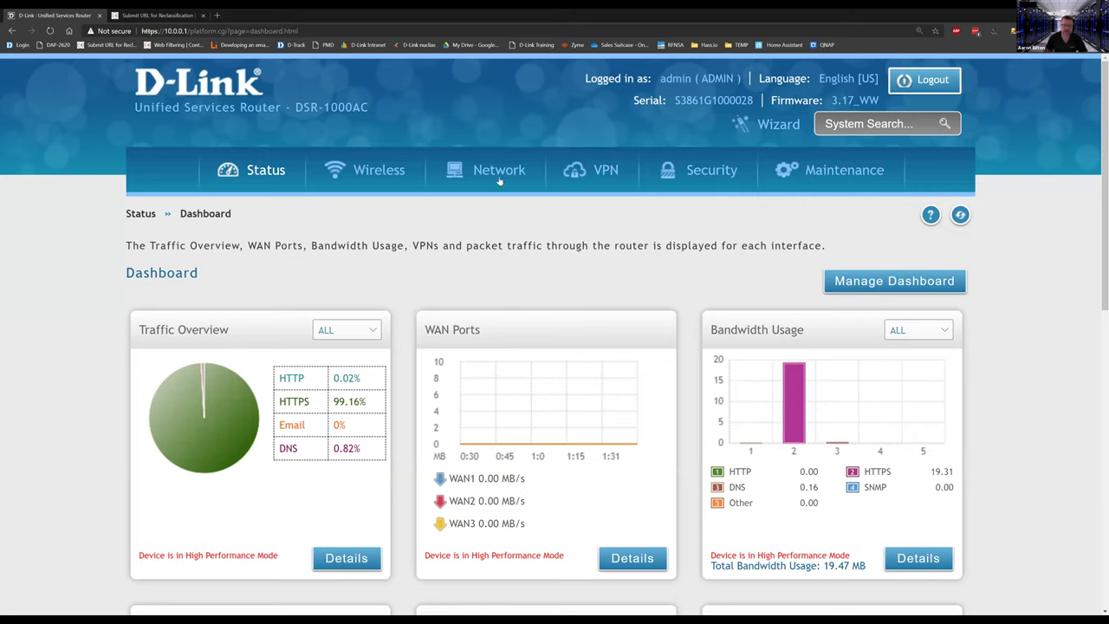
Open the LAN settings and examine the router's IP address, DHCP address range and lease time
{"action": "mouse_move", "coordinate": [500, 179]}
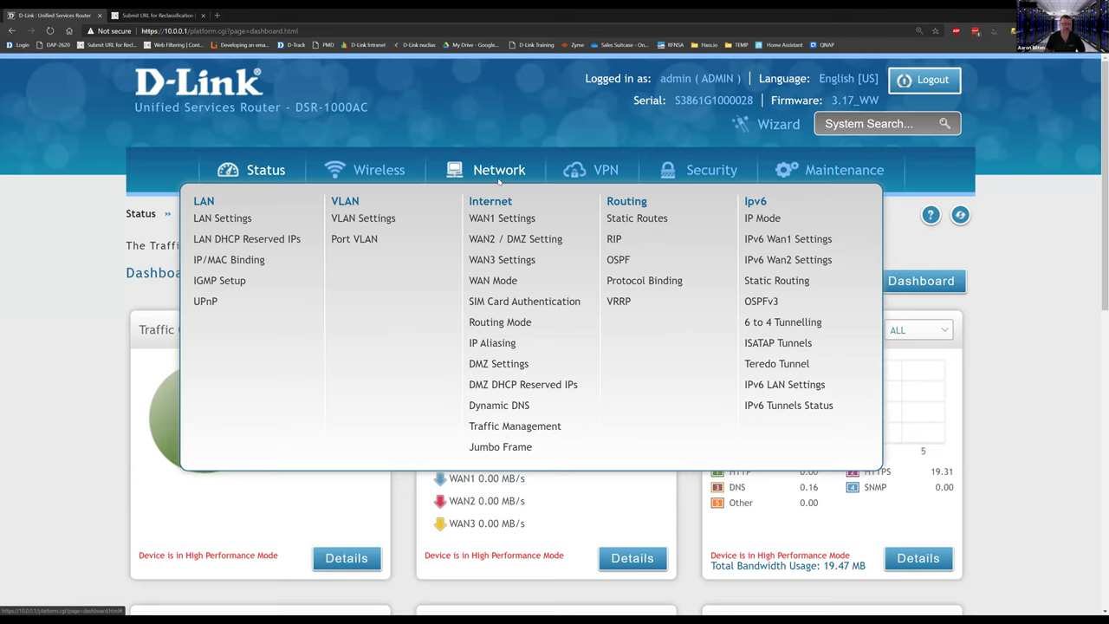
{"action": "left_click", "coordinate": [240, 221]}
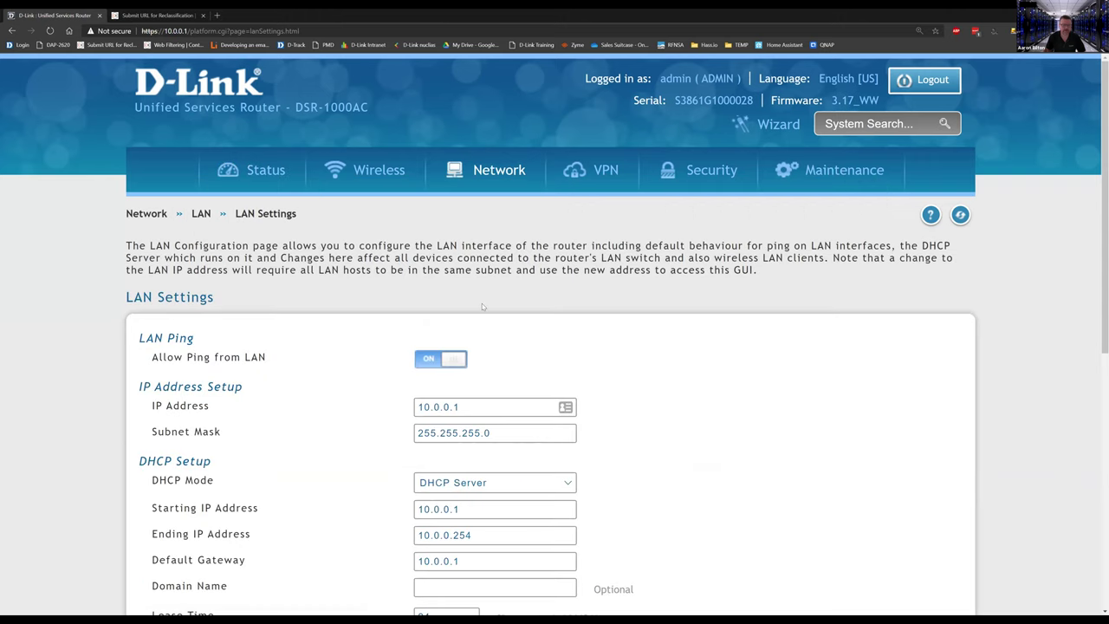
{"action": "scroll", "coordinate": [618, 330], "scroll_direction": "down", "scroll_amount": 2}
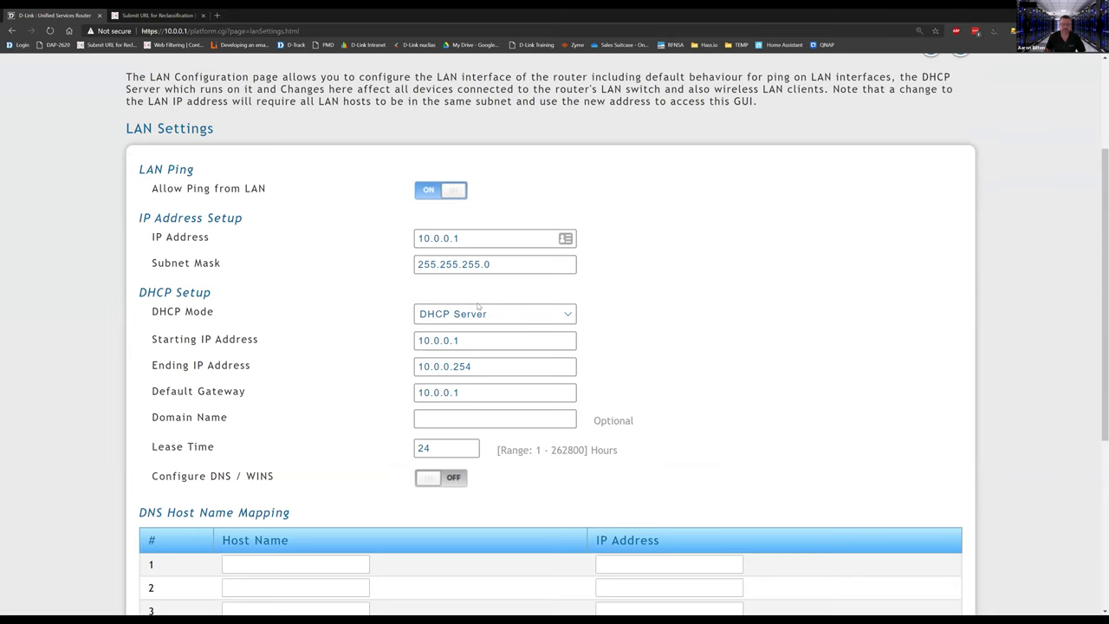
{"action": "left_click_drag", "start_coordinate": [462, 238], "coordinate": [398, 240]}
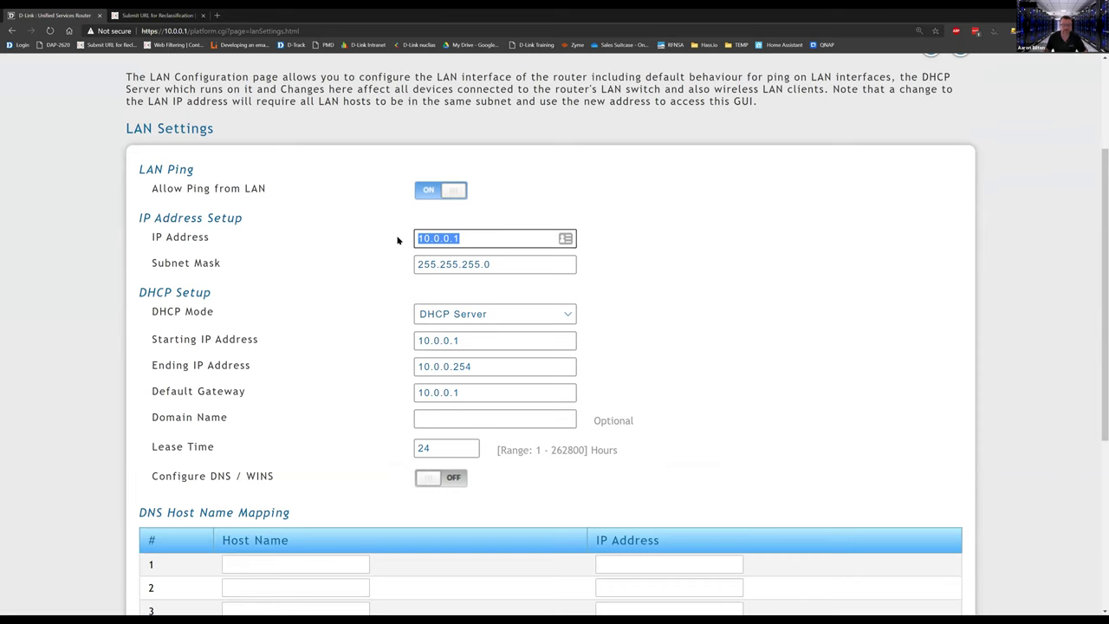
{"action": "left_click", "coordinate": [455, 340]}
{"action": "double_click", "coordinate": [456, 341]}
{"action": "left_click", "coordinate": [460, 367]}
{"action": "double_click", "coordinate": [456, 368]}
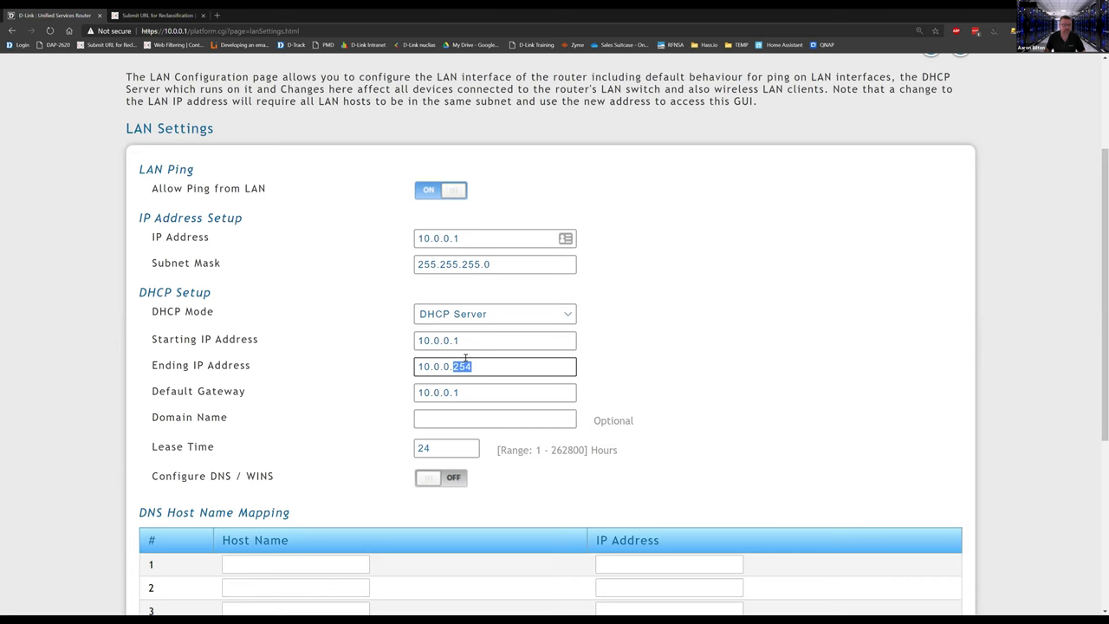
{"action": "scroll", "coordinate": [465, 355], "scroll_direction": "down", "scroll_amount": 1}
{"action": "scroll", "coordinate": [465, 357], "scroll_direction": "up", "scroll_amount": 3}
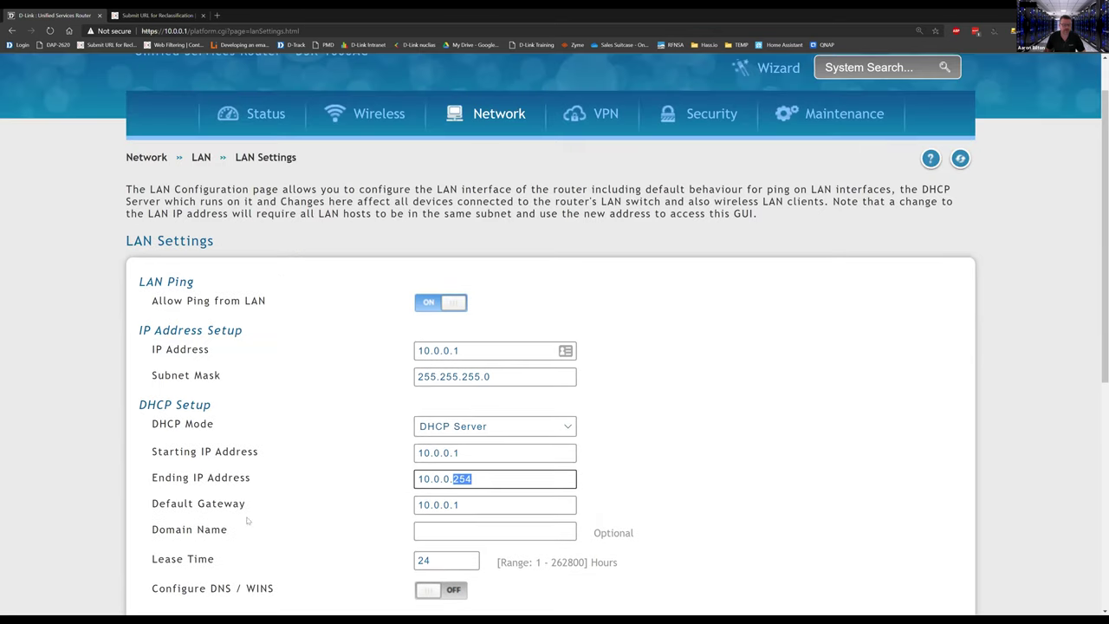
{"action": "left_click", "coordinate": [431, 563]}
{"action": "double_click", "coordinate": [414, 562]}
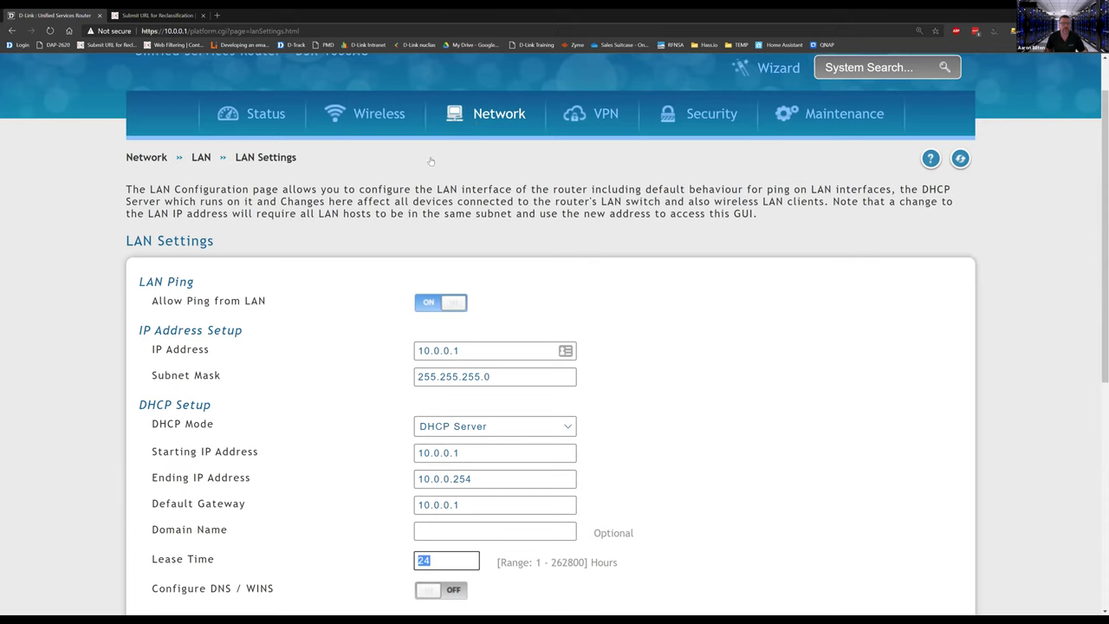
Start a new LAN DHCP reserved IP with host name Printer and IP address 10.0.0.100
{"action": "mouse_move", "coordinate": [475, 123]}
{"action": "left_click", "coordinate": [275, 184]}
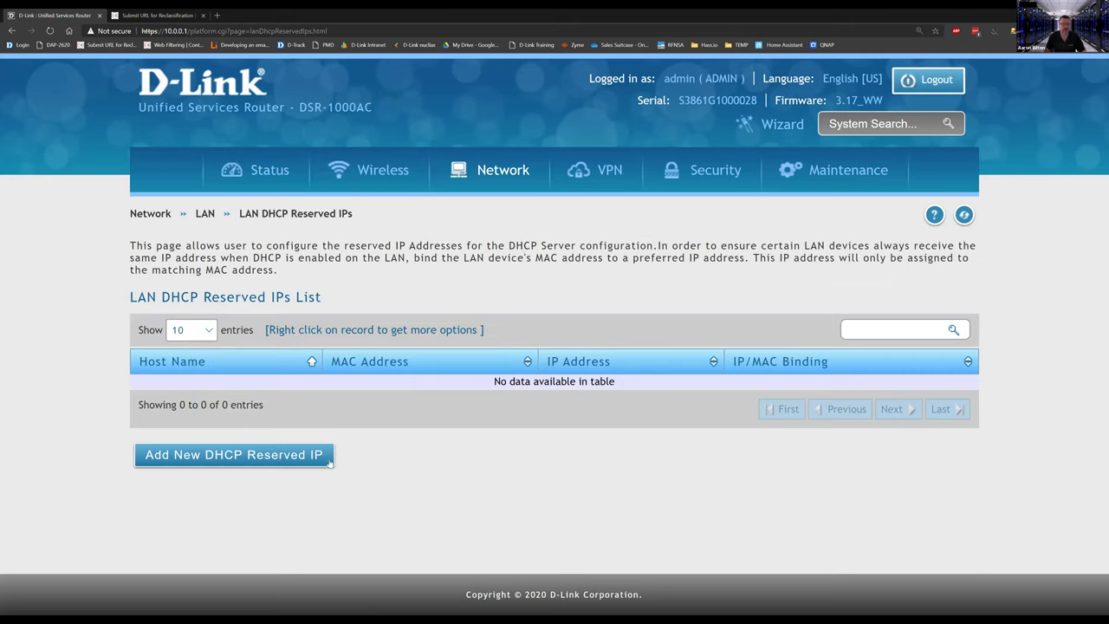
{"action": "left_click", "coordinate": [301, 458]}
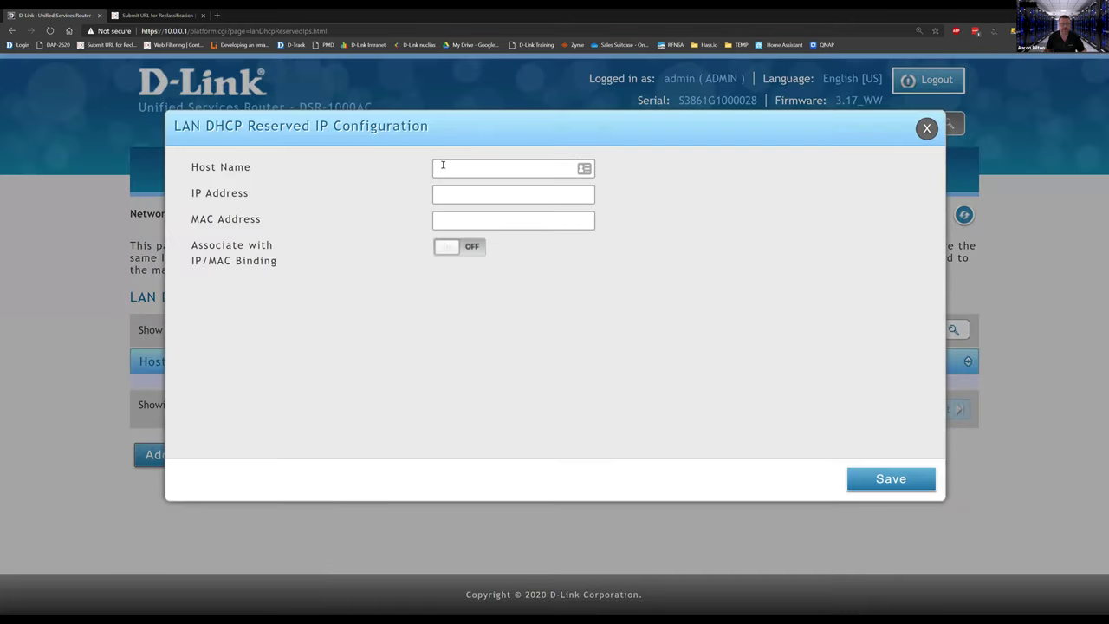
{"action": "left_click", "coordinate": [464, 172]}
{"action": "type", "text": "Printer"}
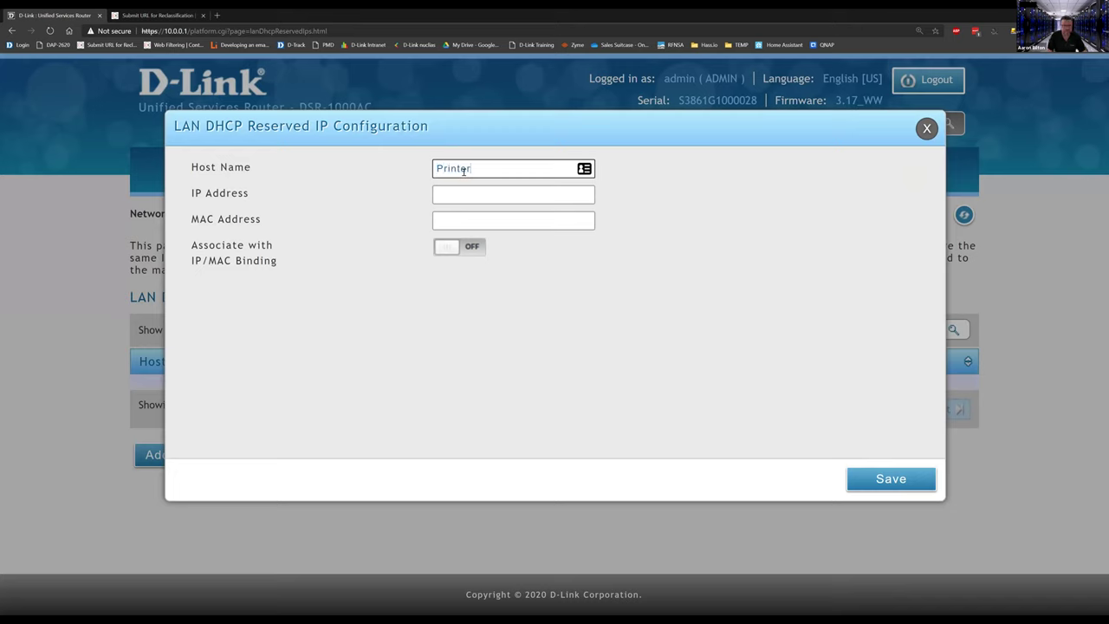
{"action": "key", "text": "Tab"}
{"action": "type", "text": "1"}
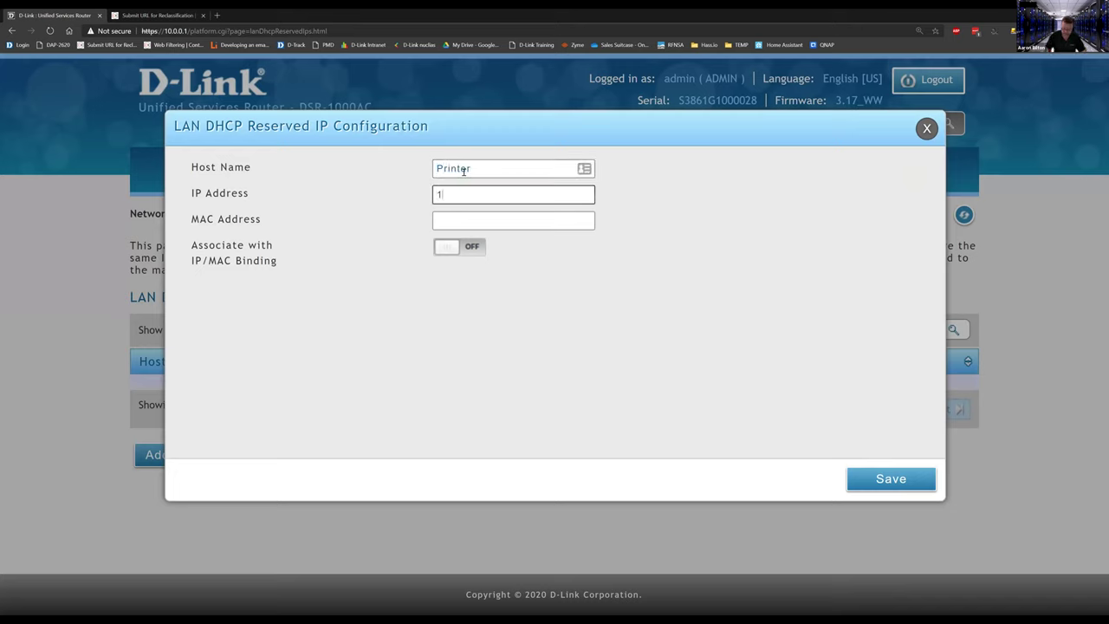
{"action": "type", "text": "0.0.0.100"}
Set the reservation's MAC address to 00:11:22:33:44:55 and save it without IP/MAC binding
{"action": "left_click", "coordinate": [458, 219]}
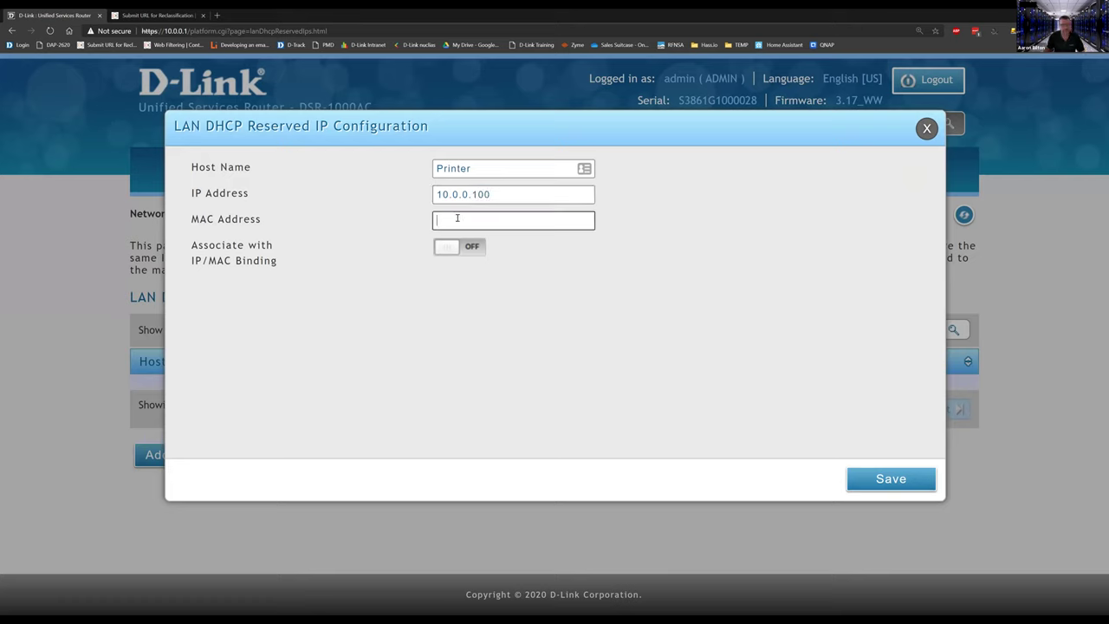
{"action": "type", "text": "00:11:22:33:44"}
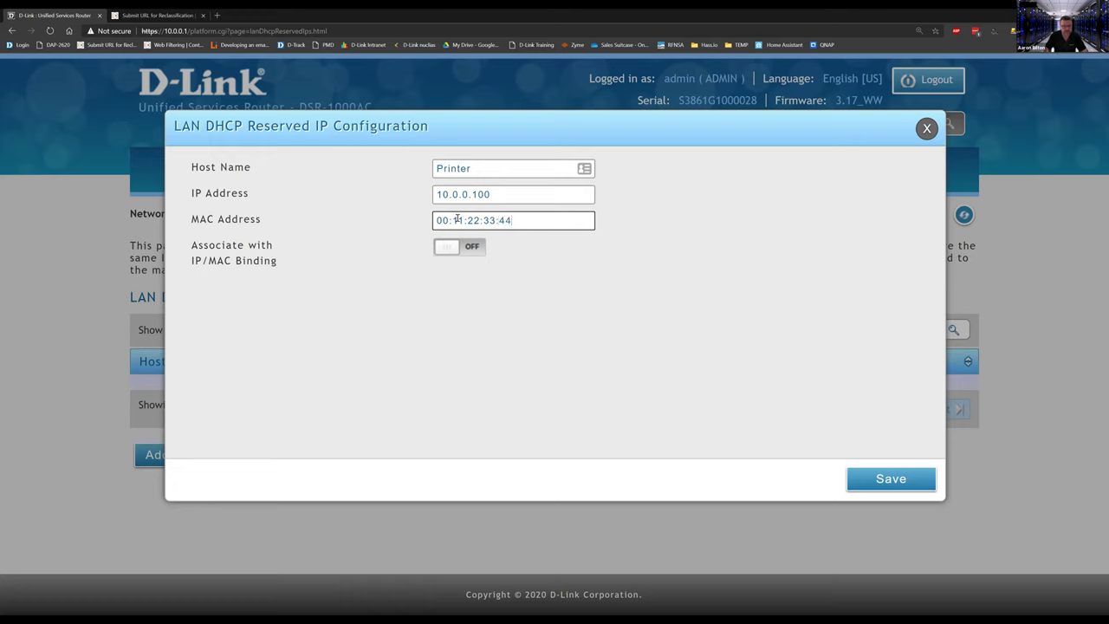
{"action": "type", "text": ":55"}
{"action": "left_click", "coordinate": [471, 250]}
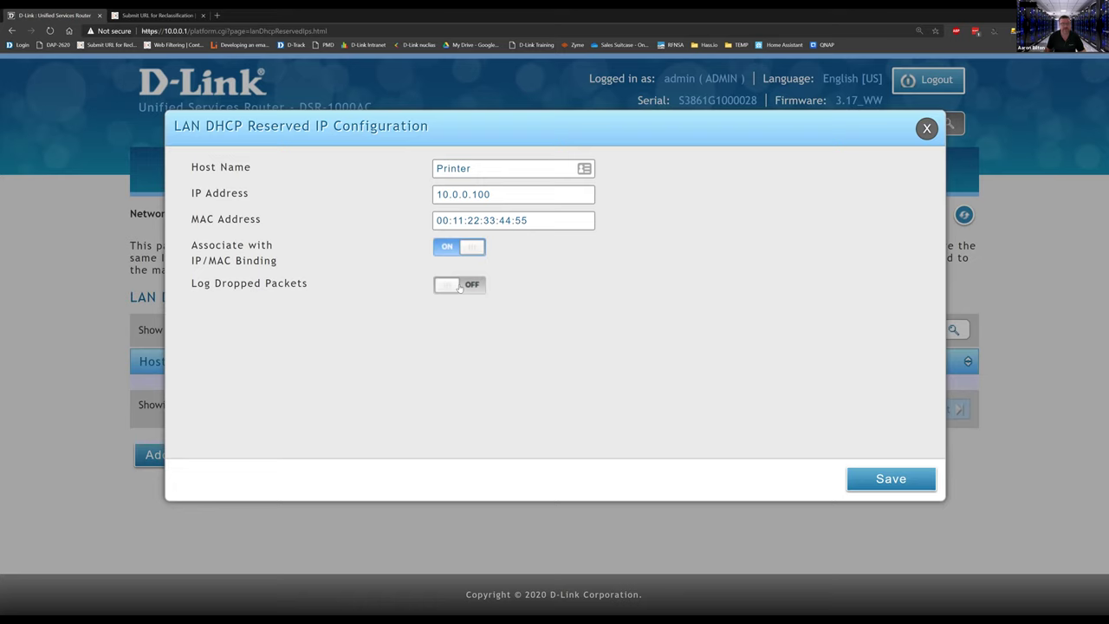
{"action": "left_click", "coordinate": [459, 256]}
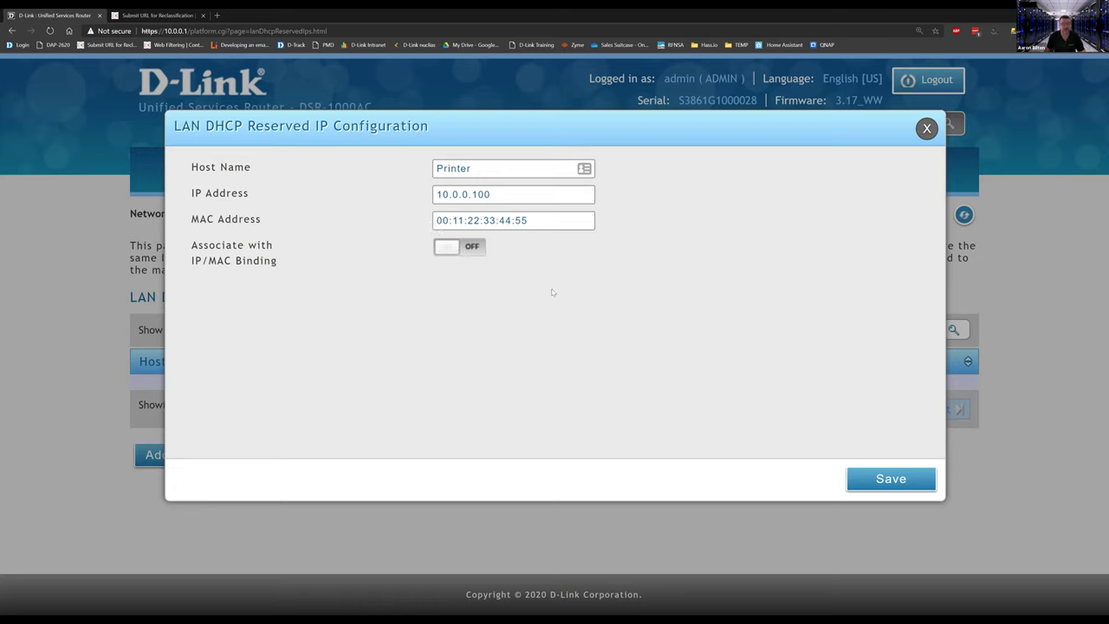
{"action": "left_click", "coordinate": [867, 478]}
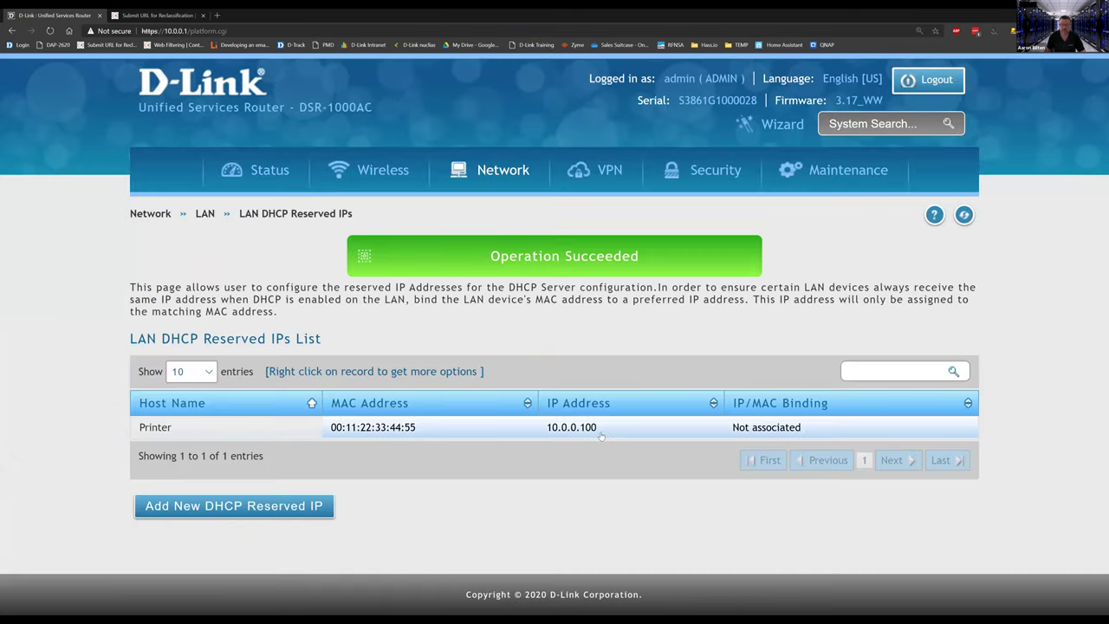
{"action": "left_click_drag", "start_coordinate": [598, 433], "coordinate": [549, 440]}
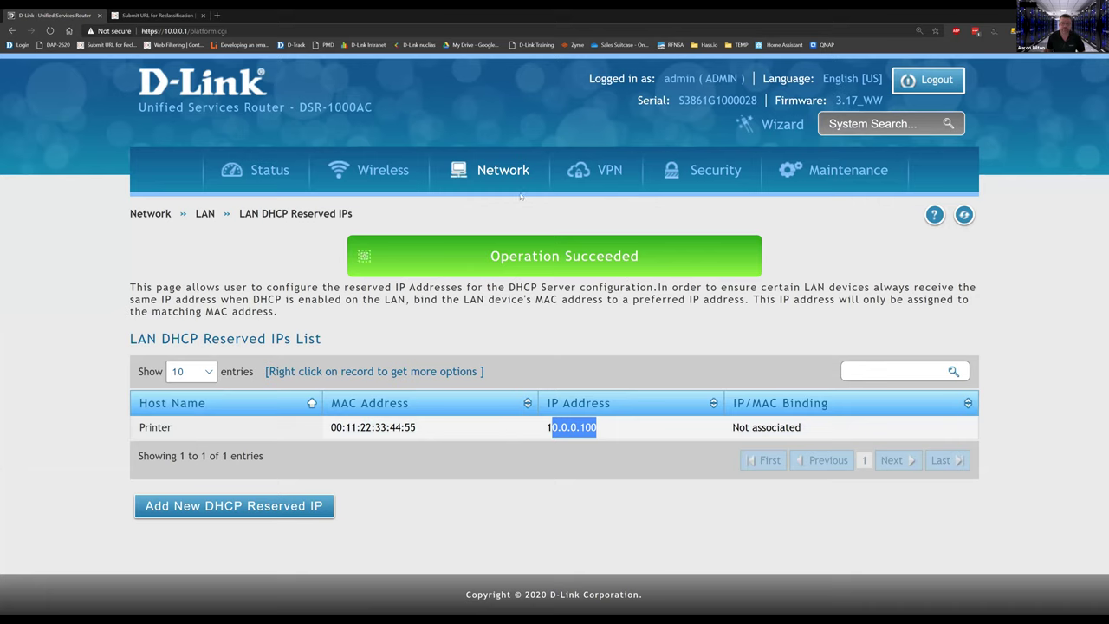
Open the configuration of VLAN 2 from the router's VLAN settings
{"action": "mouse_move", "coordinate": [500, 178]}
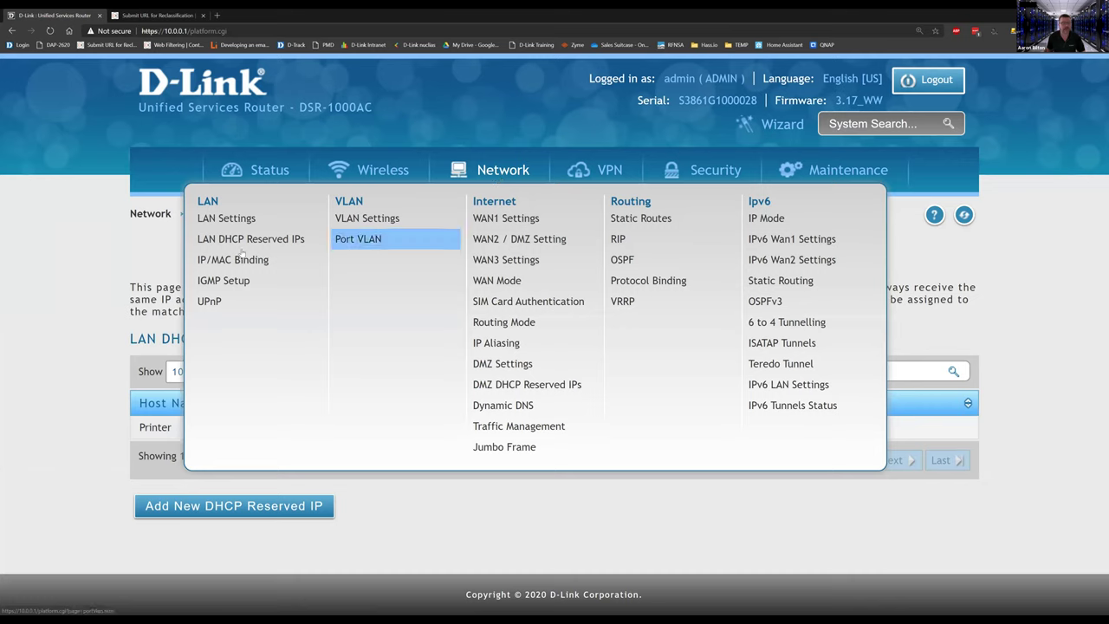
{"action": "left_click", "coordinate": [349, 223]}
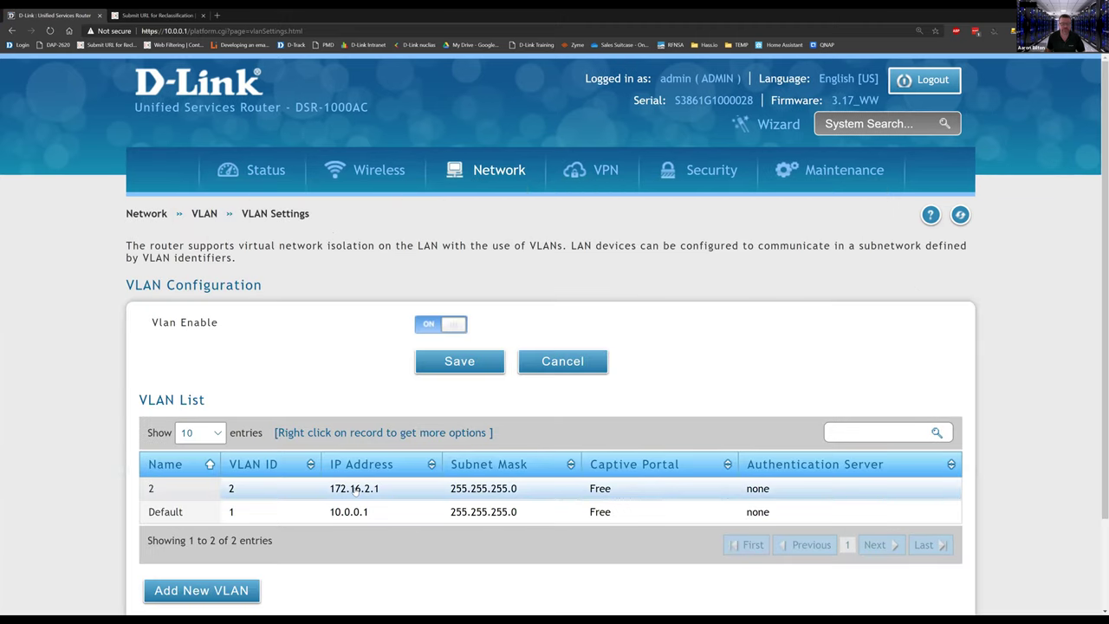
{"action": "right_click", "coordinate": [355, 490]}
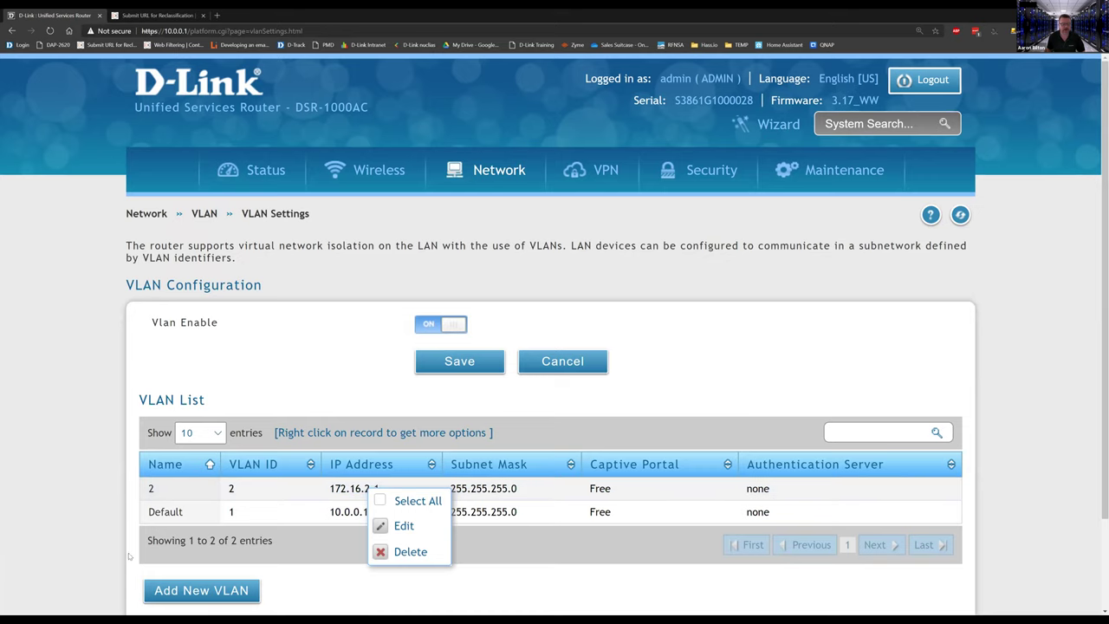
{"action": "left_click", "coordinate": [161, 592]}
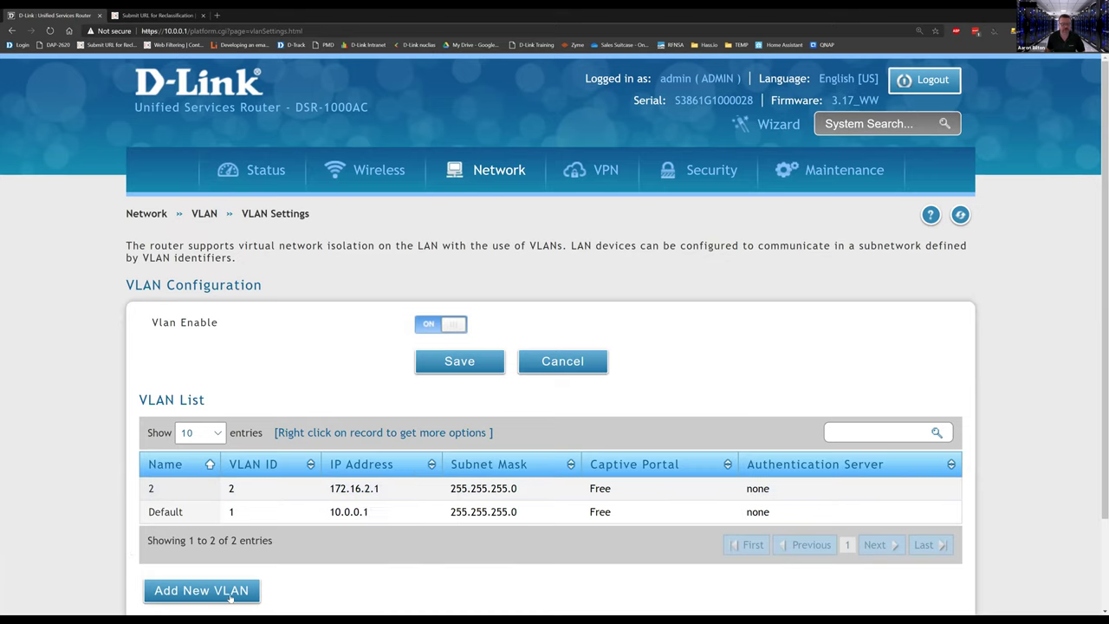
{"action": "right_click", "coordinate": [363, 491]}
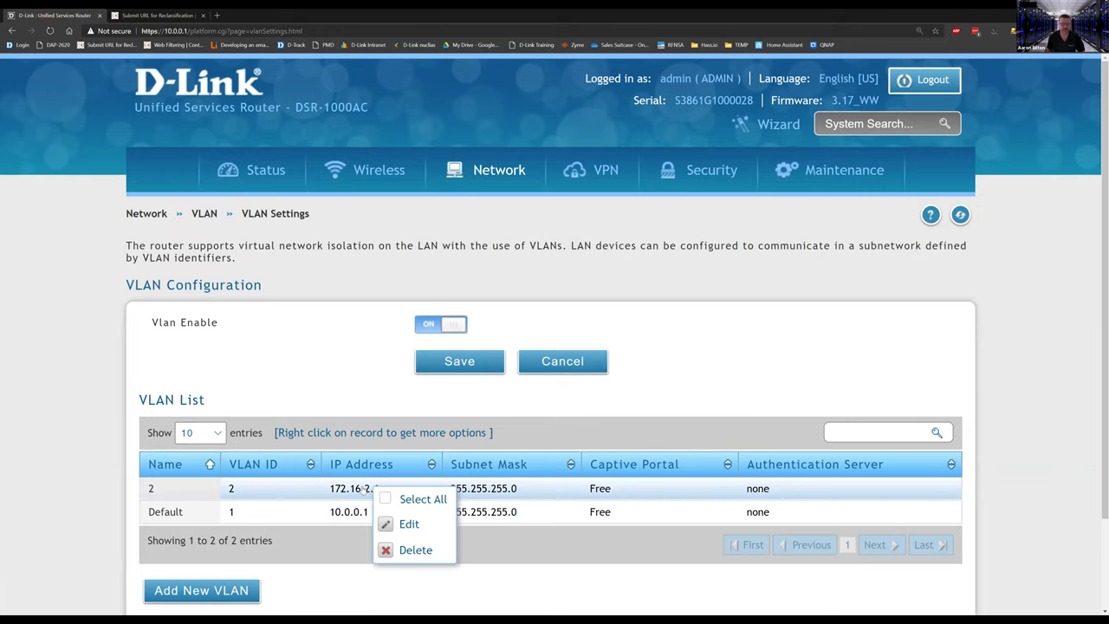
{"action": "left_click", "coordinate": [405, 523]}
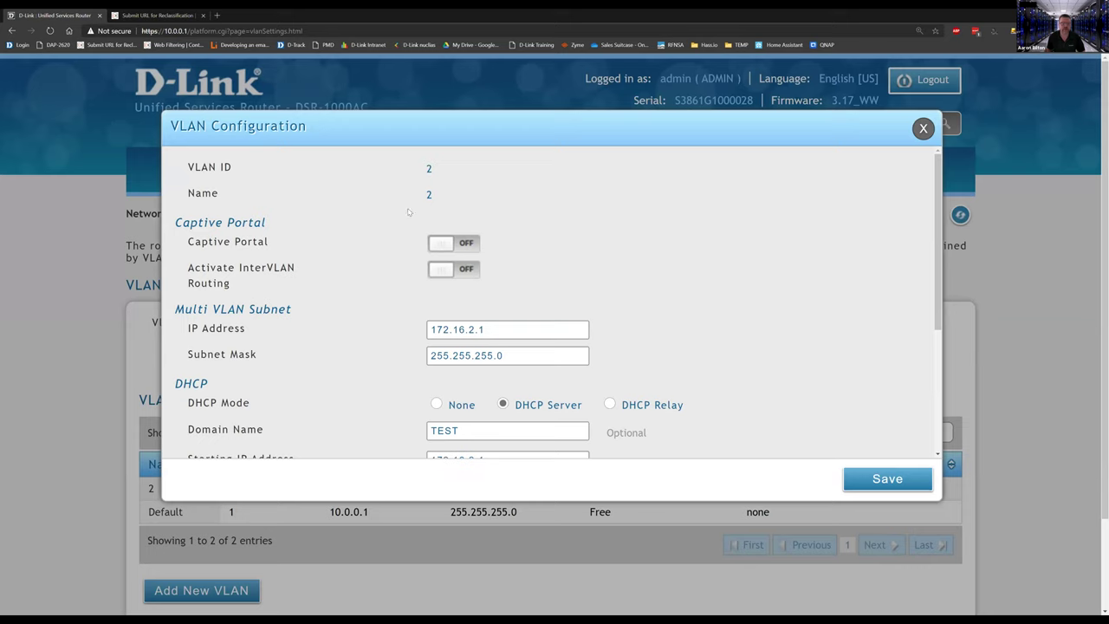
Examine VLAN 2's subnet address, DHCP mode and range, DNS servers and lease time, and close its configuration without saving
{"action": "left_click_drag", "start_coordinate": [491, 330], "coordinate": [437, 333]}
{"action": "scroll", "coordinate": [590, 337], "scroll_direction": "down", "scroll_amount": 2}
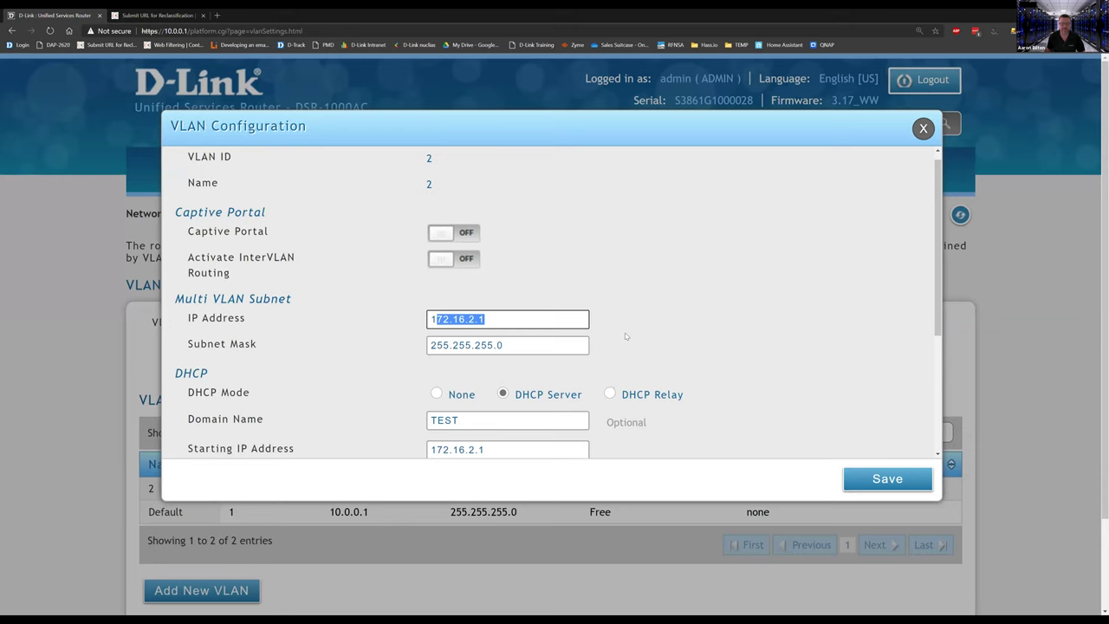
{"action": "scroll", "coordinate": [590, 332], "scroll_direction": "down", "scroll_amount": 1}
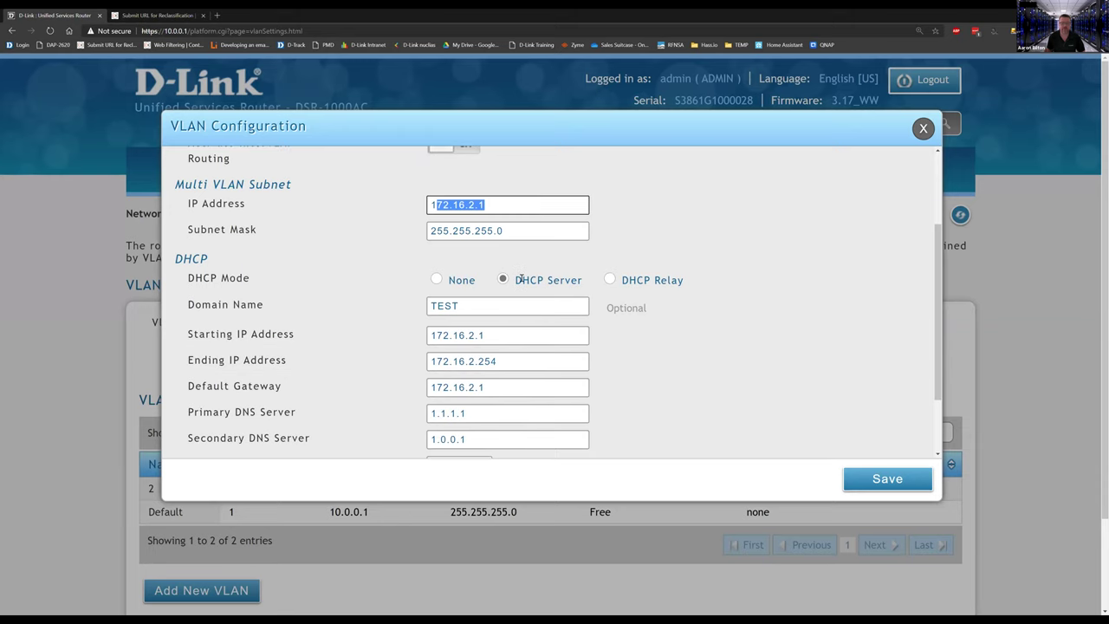
{"action": "left_click_drag", "start_coordinate": [515, 280], "coordinate": [581, 283]}
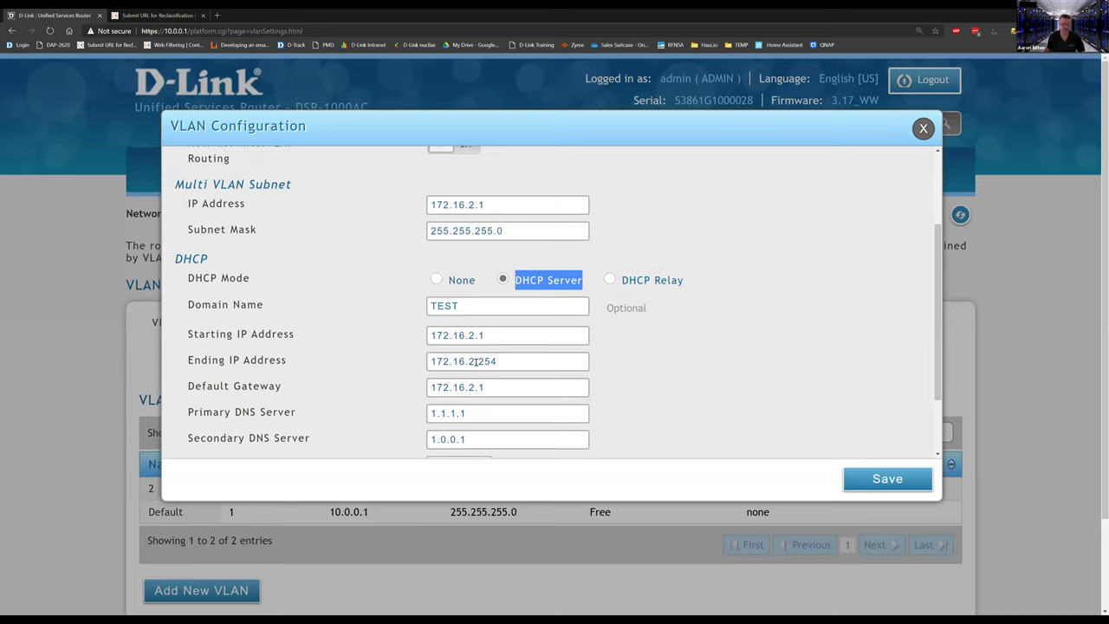
{"action": "left_click_drag", "start_coordinate": [478, 360], "coordinate": [484, 335]}
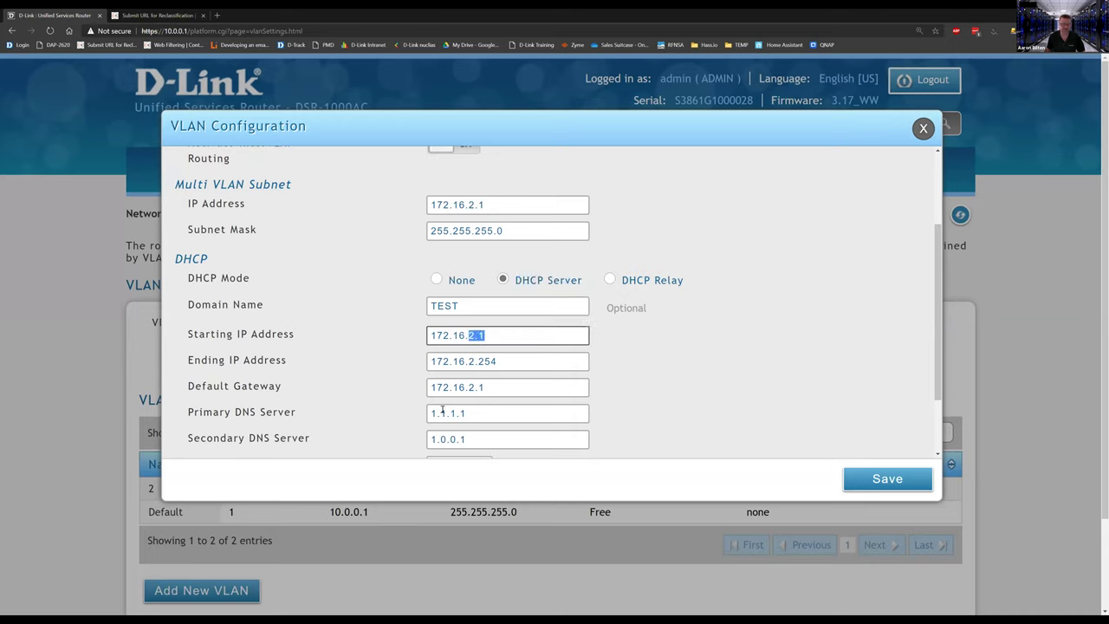
{"action": "left_click_drag", "start_coordinate": [454, 411], "coordinate": [473, 413]}
{"action": "scroll", "coordinate": [473, 412], "scroll_direction": "down", "scroll_amount": 2}
{"action": "left_click", "coordinate": [432, 376]}
{"action": "double_click", "coordinate": [432, 377]}
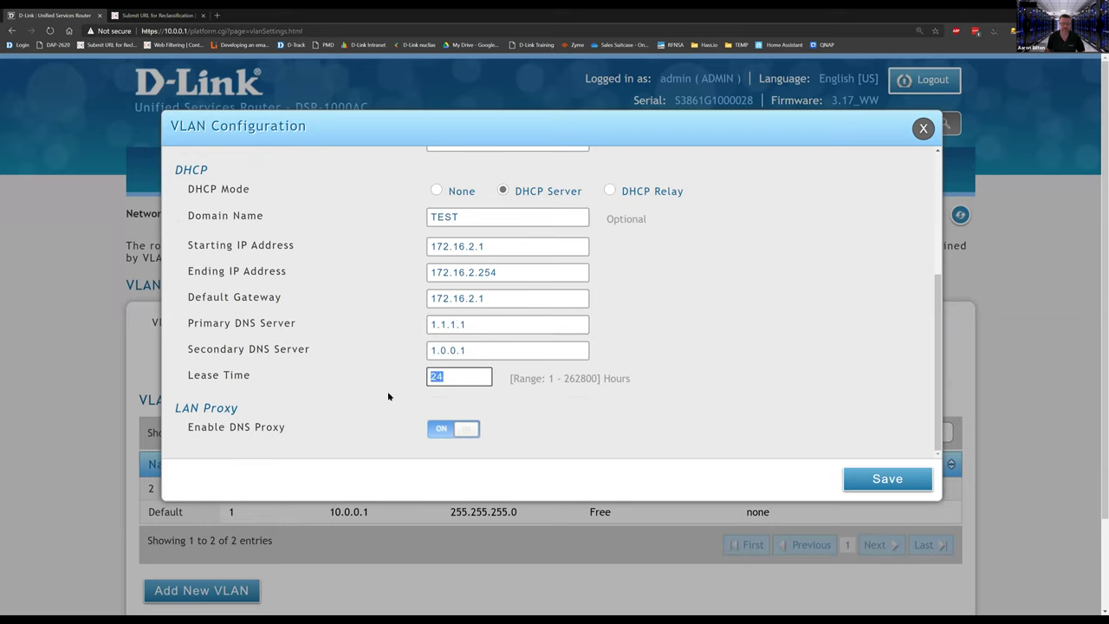
{"action": "scroll", "coordinate": [390, 390], "scroll_direction": "up", "scroll_amount": 2}
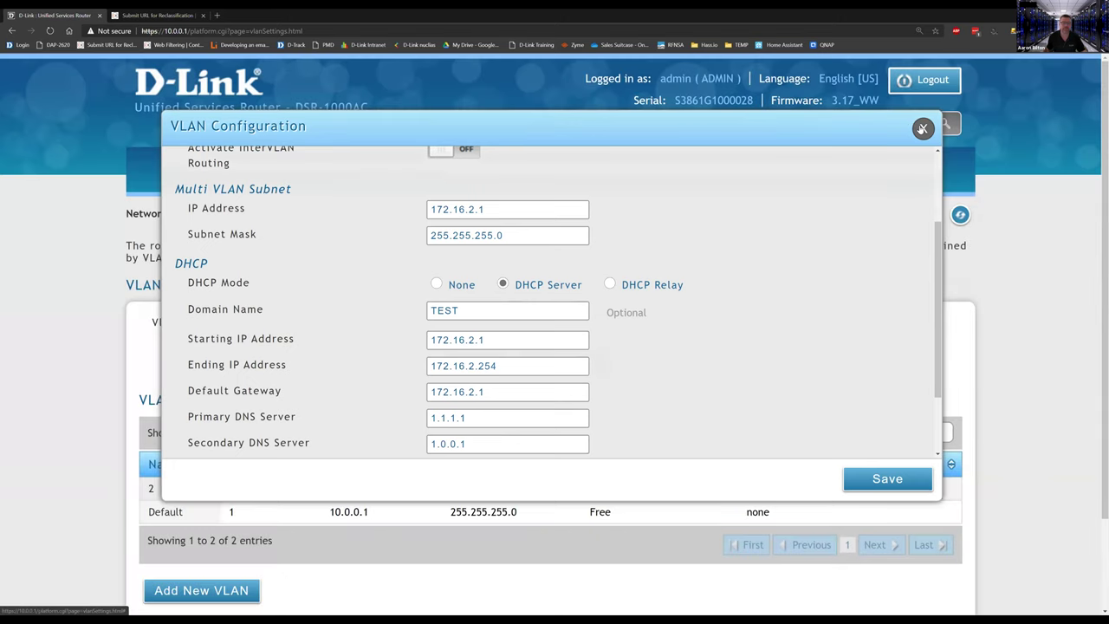
{"action": "left_click", "coordinate": [922, 129]}
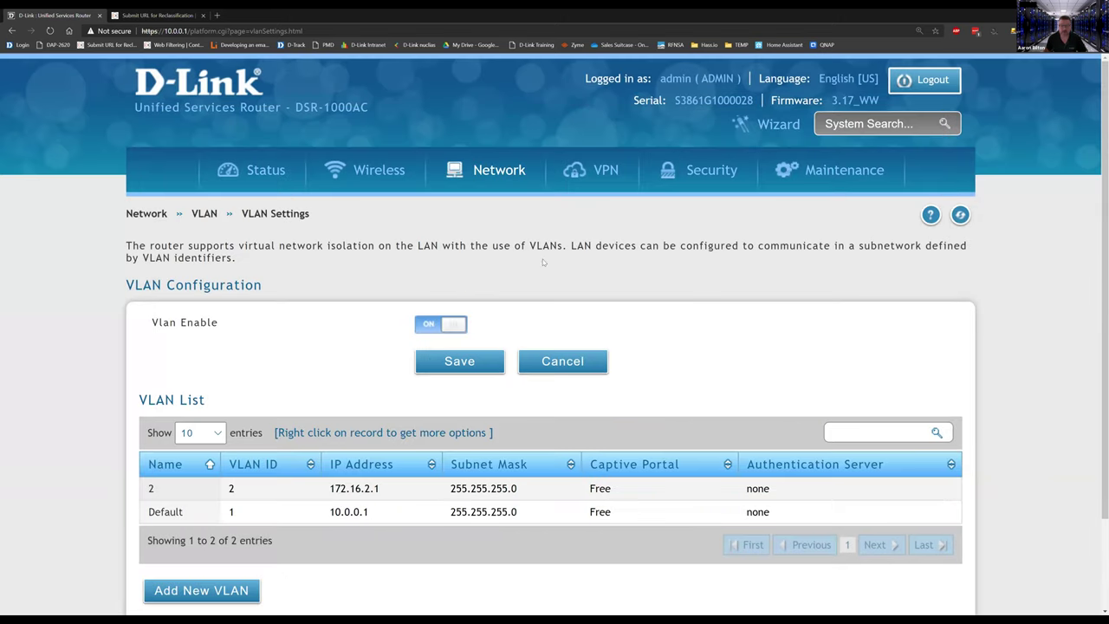
Open the WAN1 settings and look through the available connection types, keeping Dynamic IP (DHCP)
{"action": "mouse_move", "coordinate": [497, 176]}
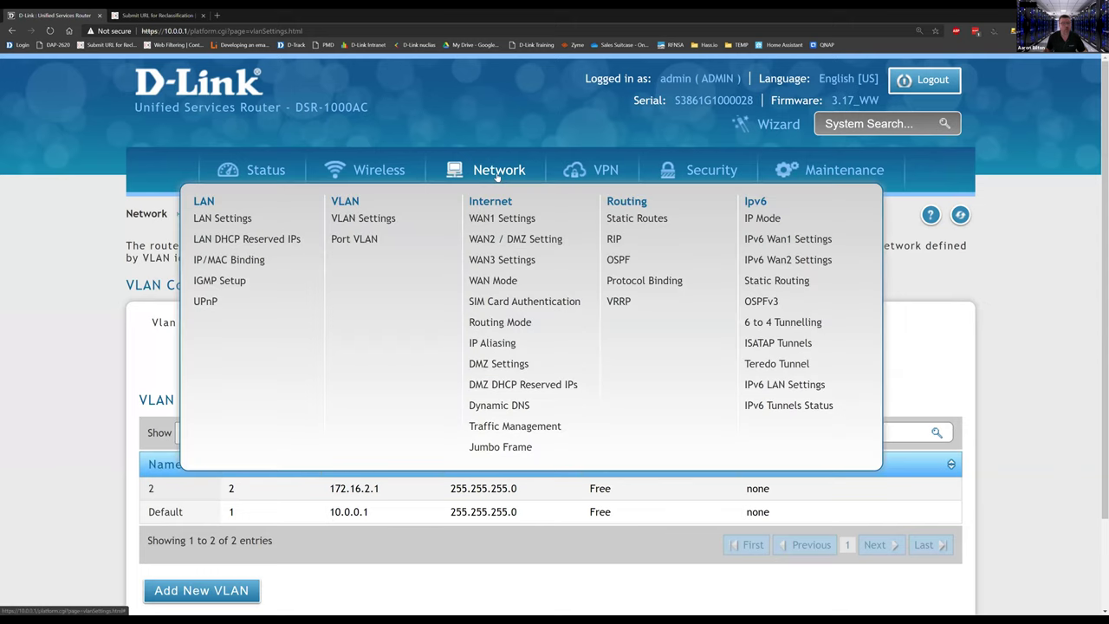
{"action": "left_click", "coordinate": [504, 221]}
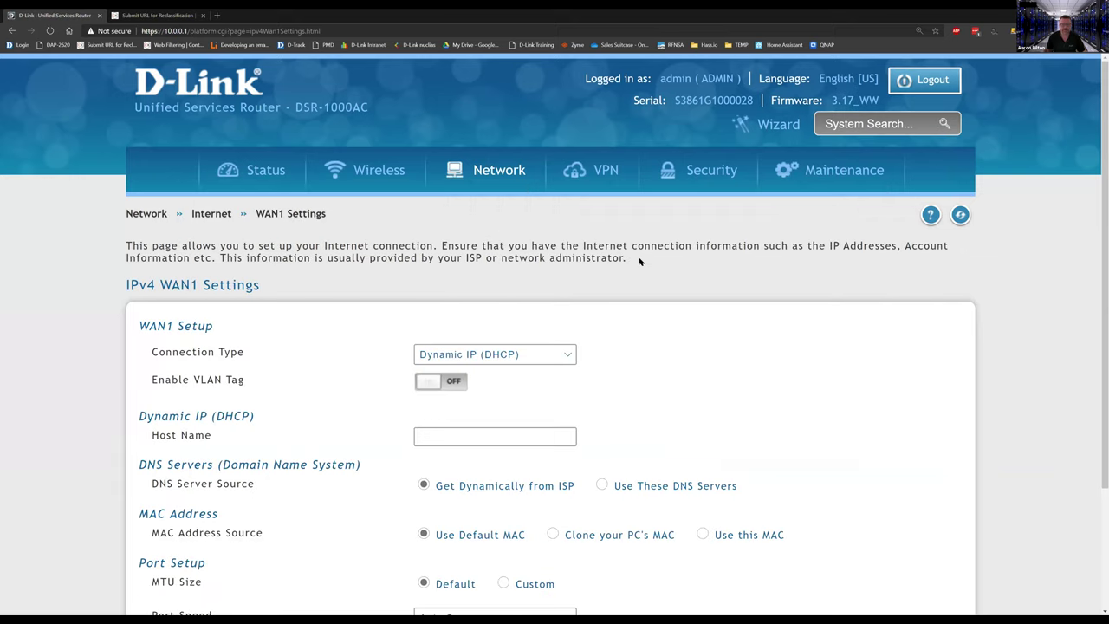
{"action": "scroll", "coordinate": [641, 259], "scroll_direction": "down", "scroll_amount": 1}
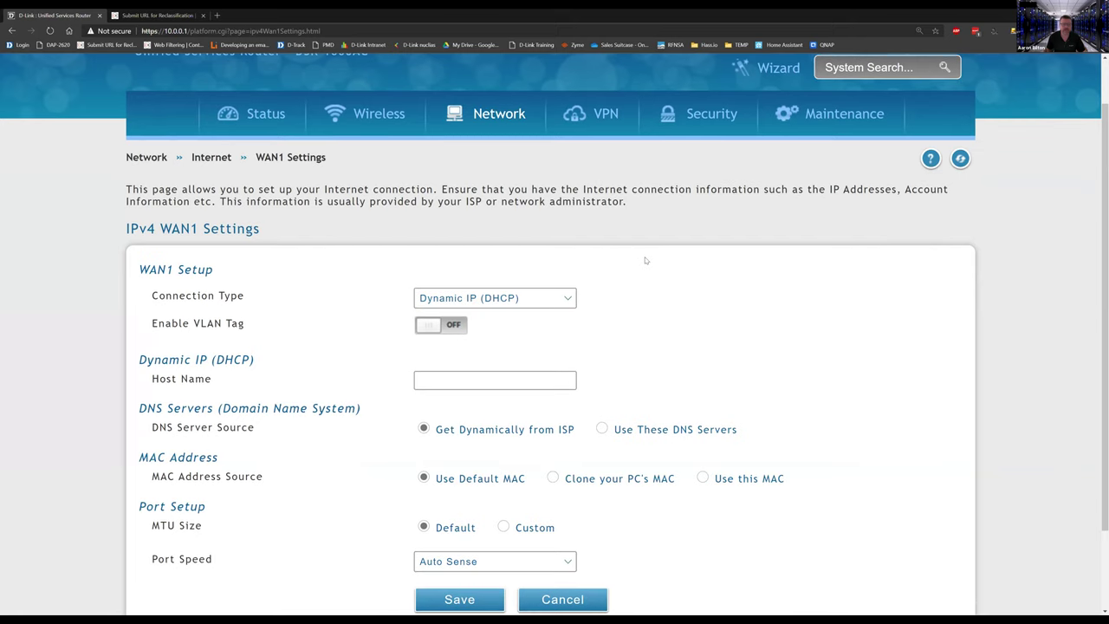
{"action": "left_click", "coordinate": [545, 299]}
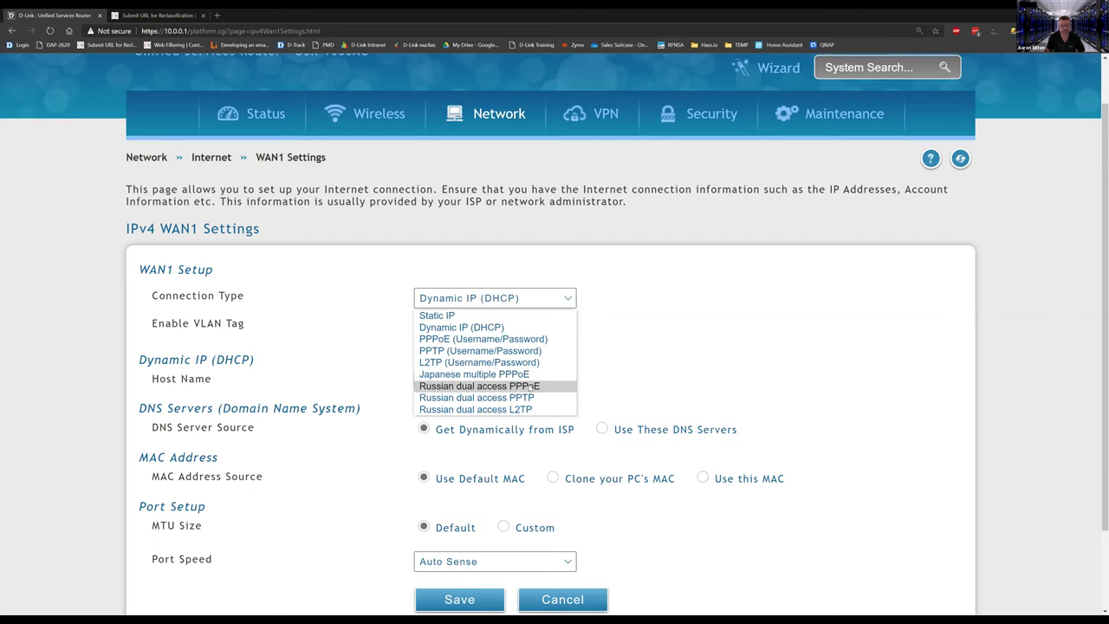
{"action": "left_click", "coordinate": [642, 345]}
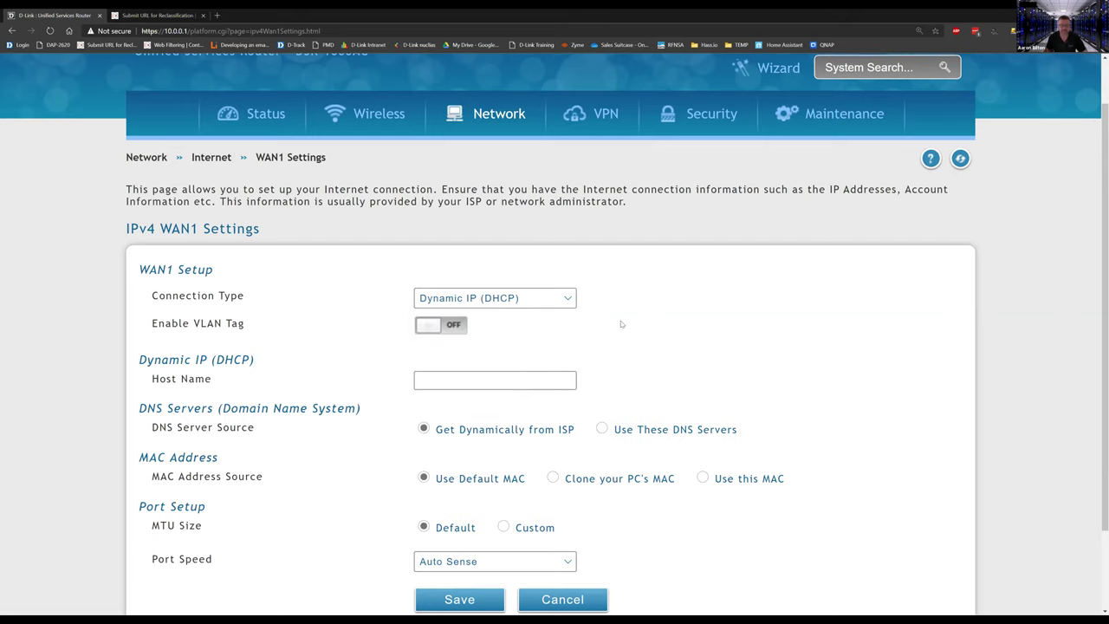
Review the MTU size and DNS server source options in the WAN1 settings
{"action": "scroll", "coordinate": [621, 324], "scroll_direction": "down", "scroll_amount": 2}
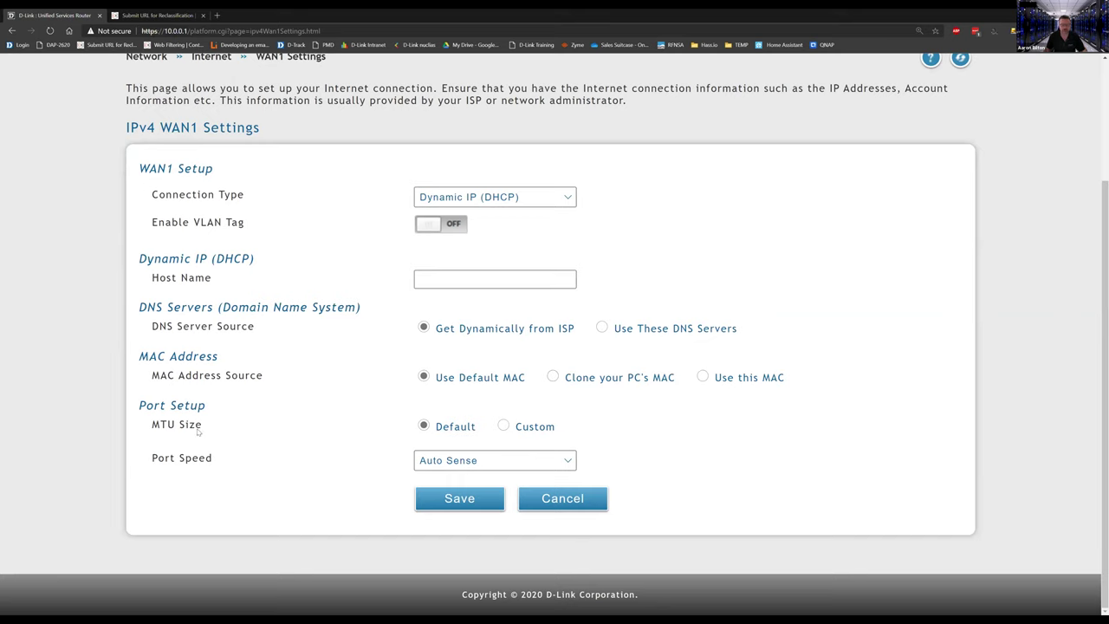
{"action": "left_click_drag", "start_coordinate": [161, 424], "coordinate": [317, 384]}
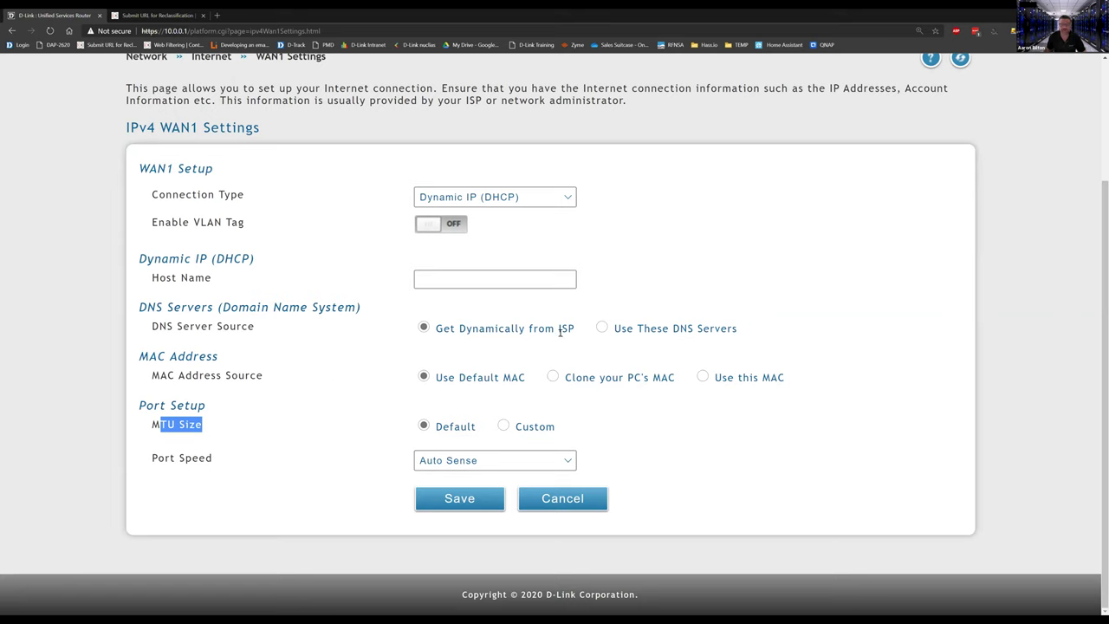
{"action": "left_click_drag", "start_coordinate": [460, 329], "coordinate": [704, 327]}
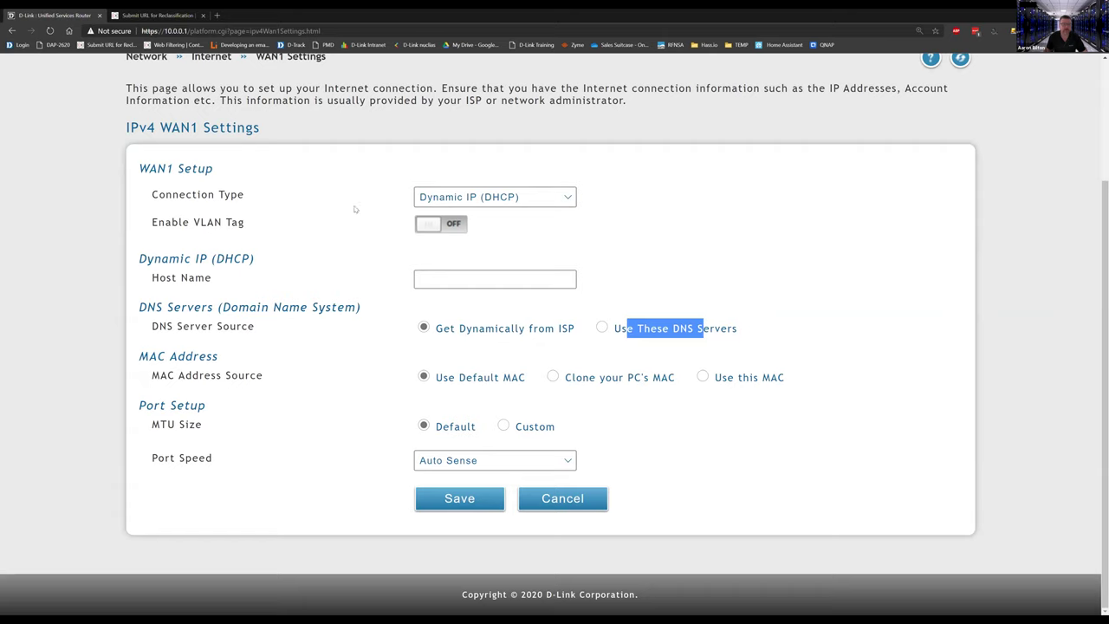
Enable VLAN tagging for WAN1 and set its VLAN ID to 100
{"action": "left_click", "coordinate": [427, 226]}
{"action": "left_click", "coordinate": [426, 225]}
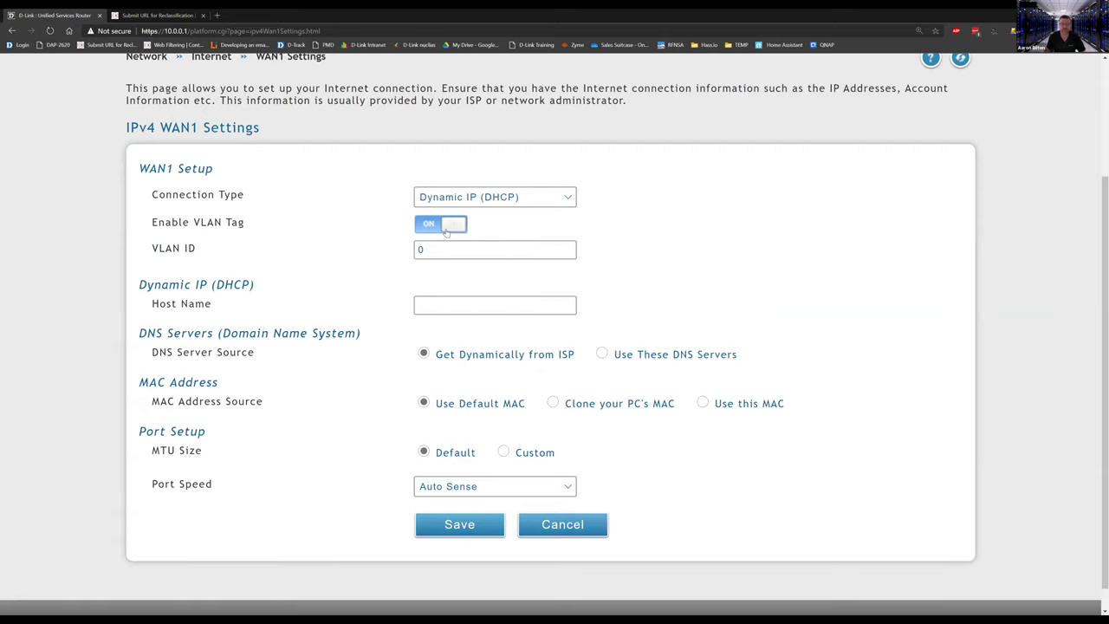
{"action": "left_click_drag", "start_coordinate": [426, 251], "coordinate": [417, 252]}
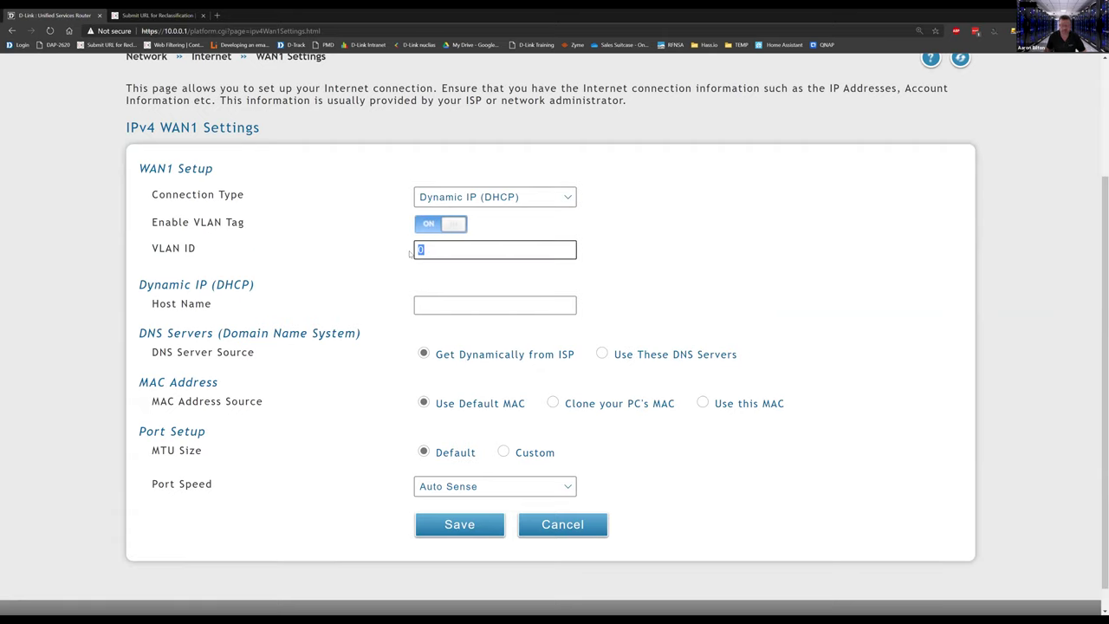
{"action": "type", "text": "100"}
Open the WAN2 / DMZ settings and examine the configurable port choices and the connection types, keeping Dynamic IP (DHCP)
{"action": "scroll", "coordinate": [608, 249], "scroll_direction": "up", "scroll_amount": 3}
{"action": "mouse_move", "coordinate": [492, 182]}
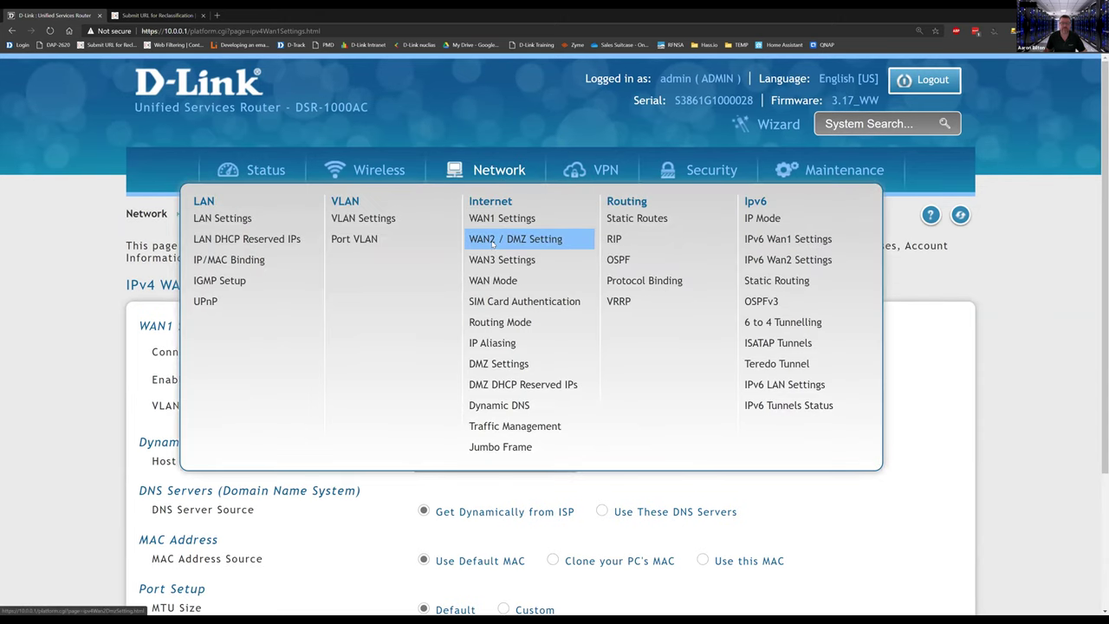
{"action": "left_click", "coordinate": [492, 244]}
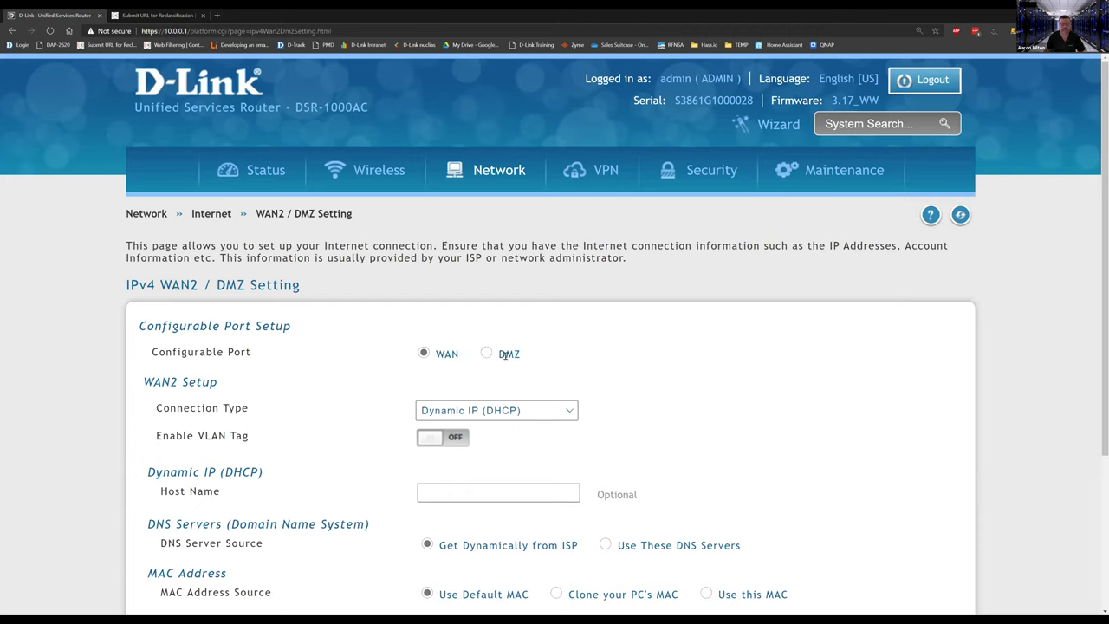
{"action": "left_click_drag", "start_coordinate": [523, 358], "coordinate": [507, 357]}
{"action": "scroll", "coordinate": [630, 361], "scroll_direction": "down", "scroll_amount": 1}
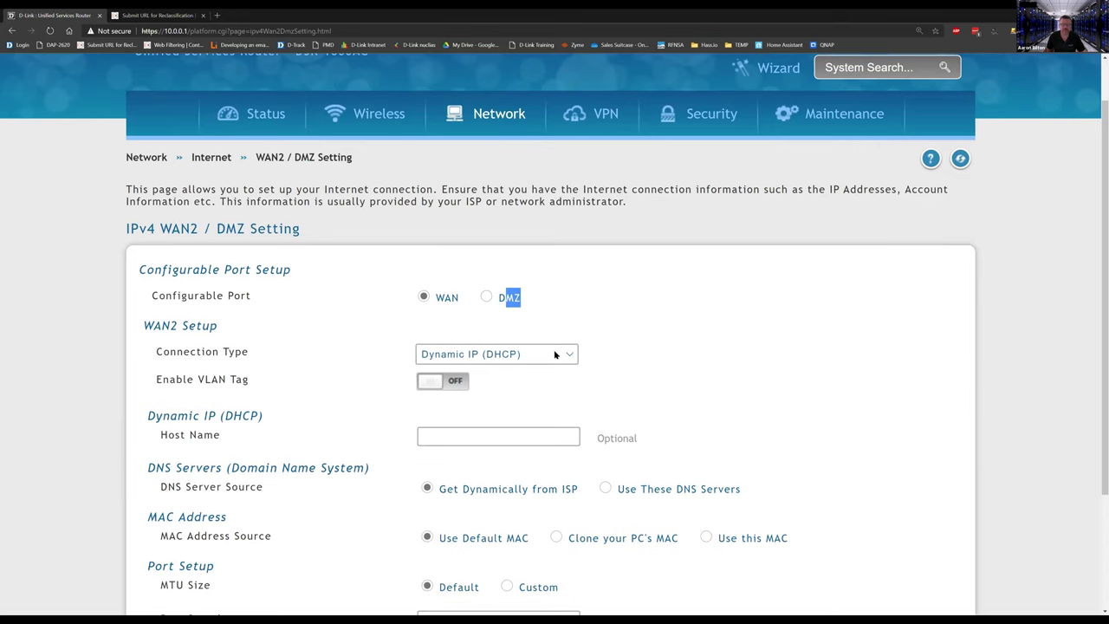
{"action": "left_click", "coordinate": [555, 354]}
{"action": "left_click", "coordinate": [635, 344]}
Open the WAN Mode settings, change the mode to Auto-Rollover using WAN port, and review its port and health check options
{"action": "mouse_move", "coordinate": [494, 123]}
{"action": "left_click", "coordinate": [493, 228]}
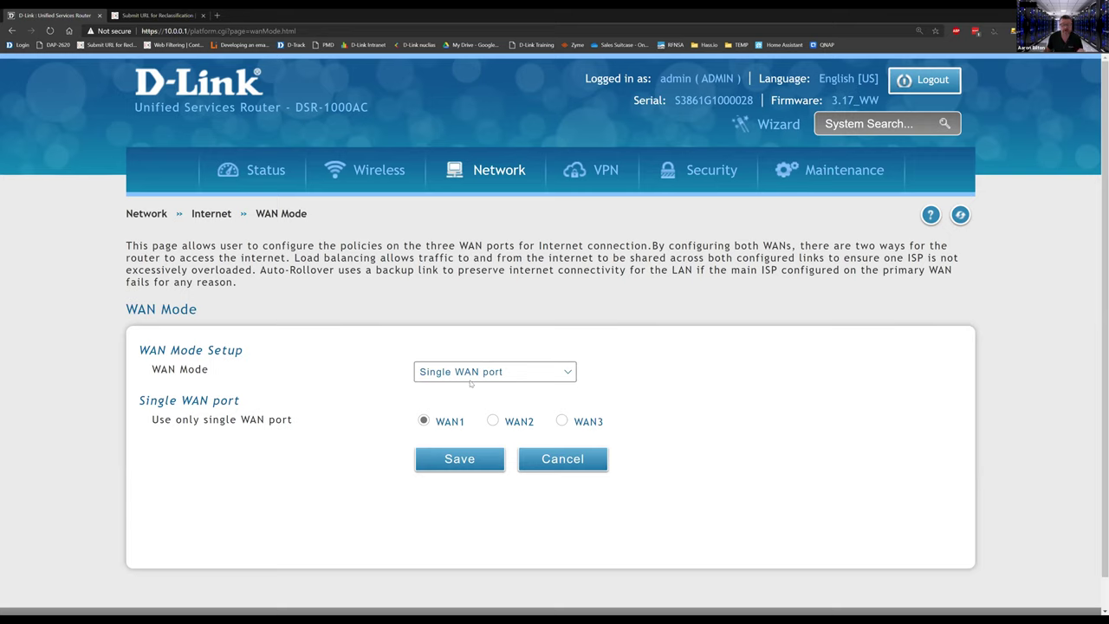
{"action": "left_click_drag", "start_coordinate": [436, 422], "coordinate": [590, 422]}
{"action": "left_click", "coordinate": [451, 373]}
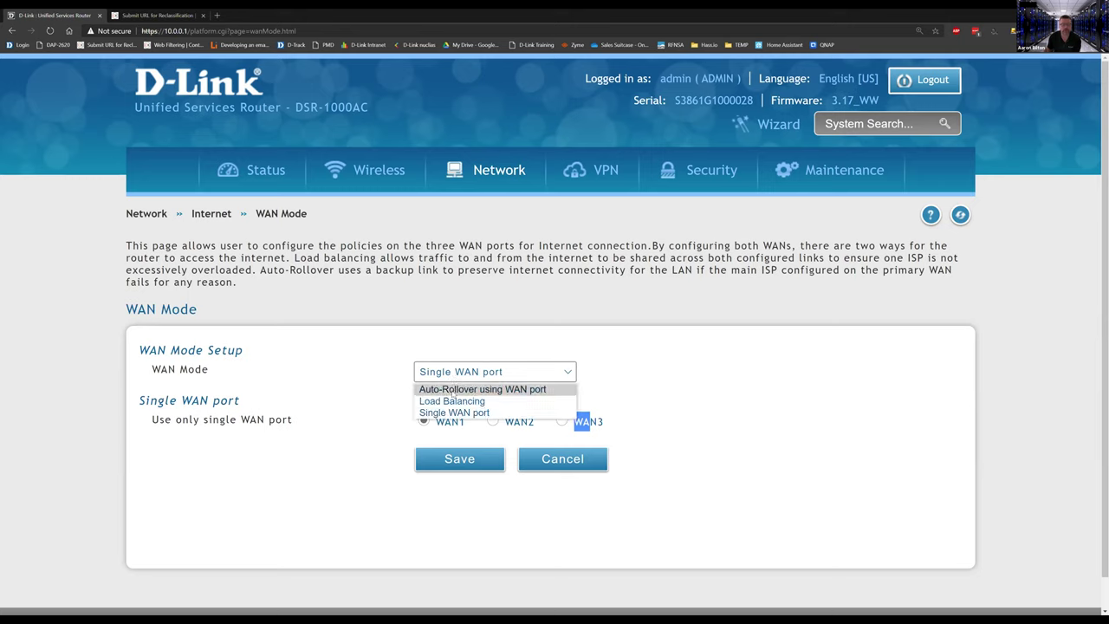
{"action": "left_click", "coordinate": [451, 390]}
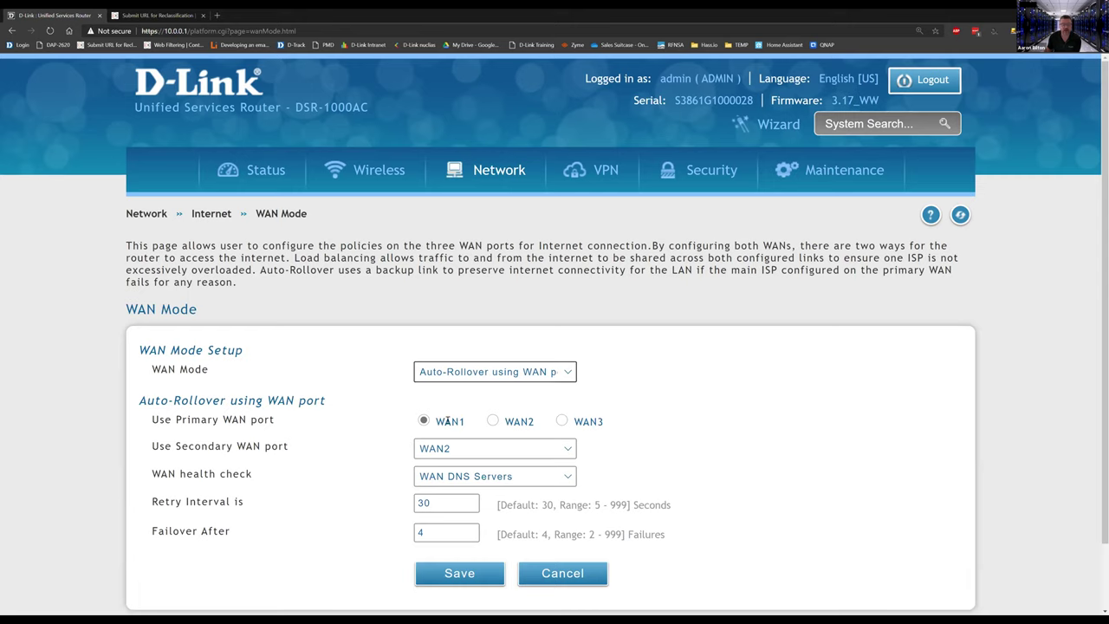
{"action": "mouse_move", "coordinate": [444, 421]}
{"action": "left_mouse_down"}
{"action": "mouse_move", "coordinate": [466, 420]}
{"action": "mouse_move", "coordinate": [433, 424]}
{"action": "left_mouse_up"}
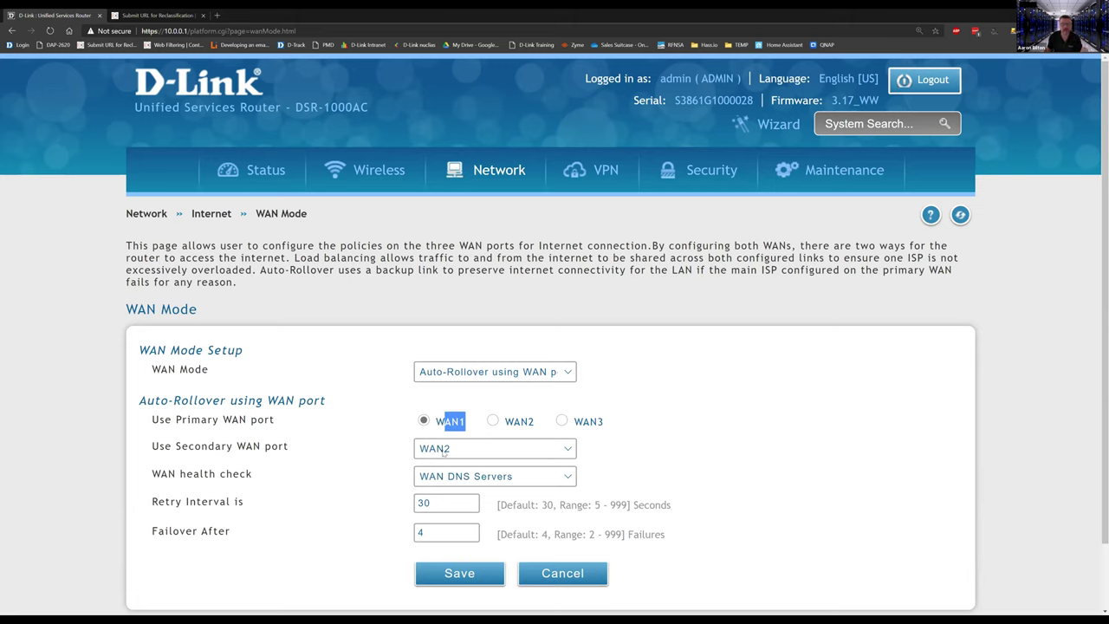
{"action": "left_click_drag", "start_coordinate": [200, 475], "coordinate": [237, 476]}
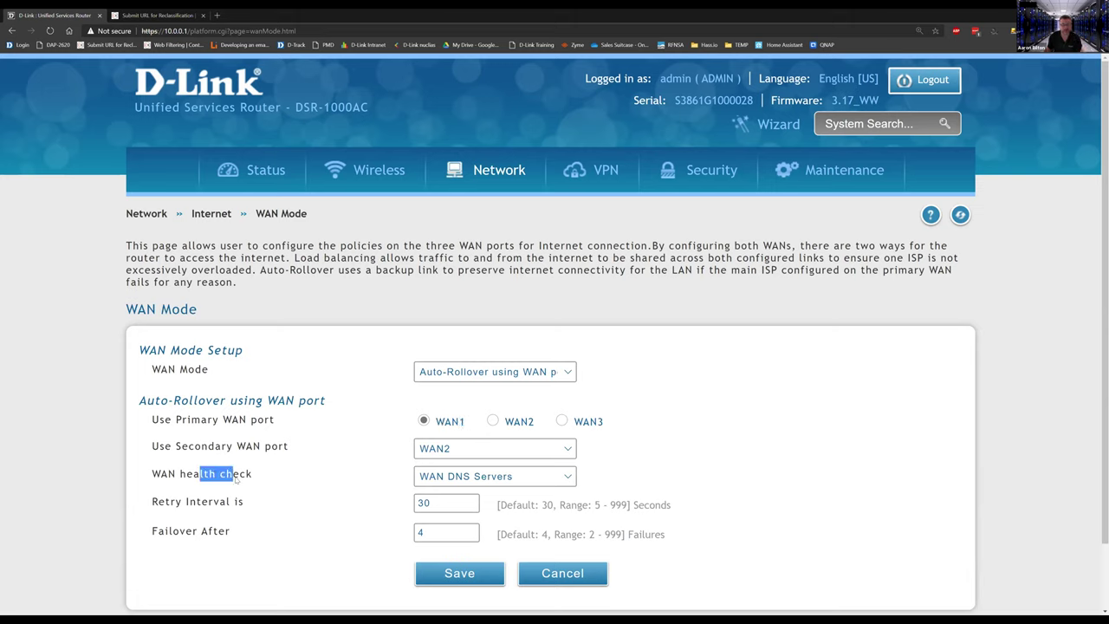
Set the auto-rollover WAN health check to Ping These IP Addresses and go to the empty WAN1 address entry
{"action": "left_click", "coordinate": [462, 484]}
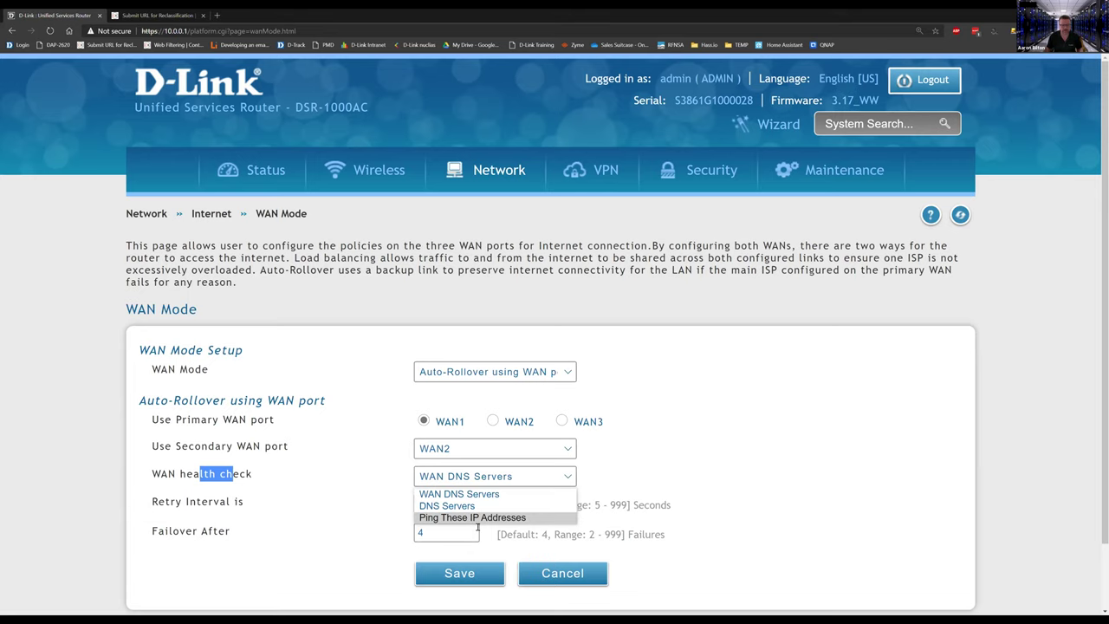
{"action": "left_click", "coordinate": [489, 519]}
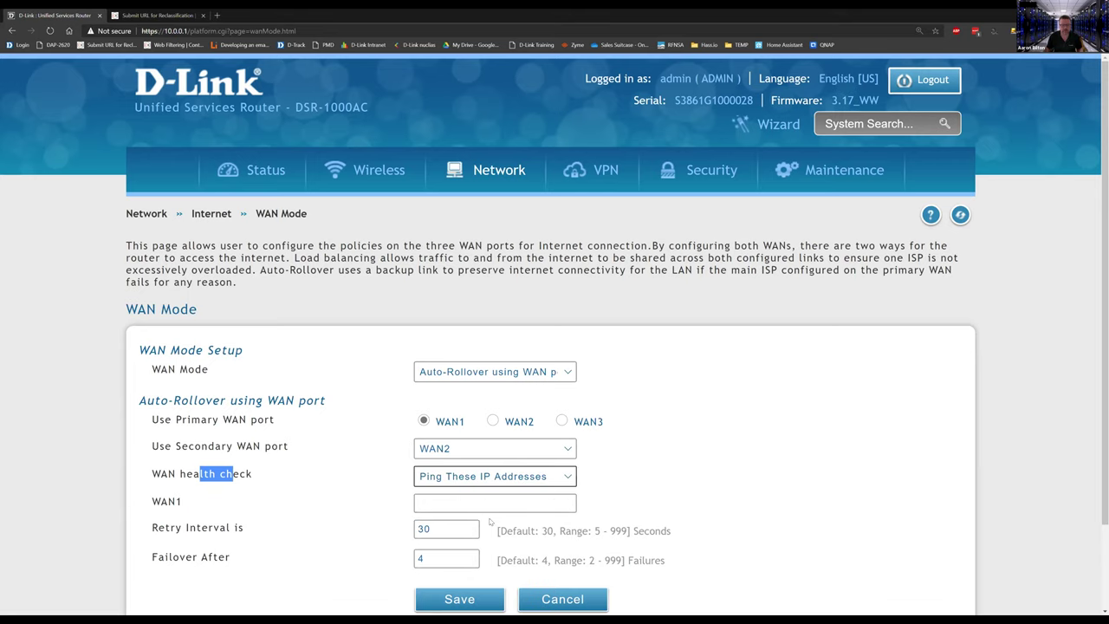
{"action": "scroll", "coordinate": [517, 511], "scroll_direction": "down", "scroll_amount": 2}
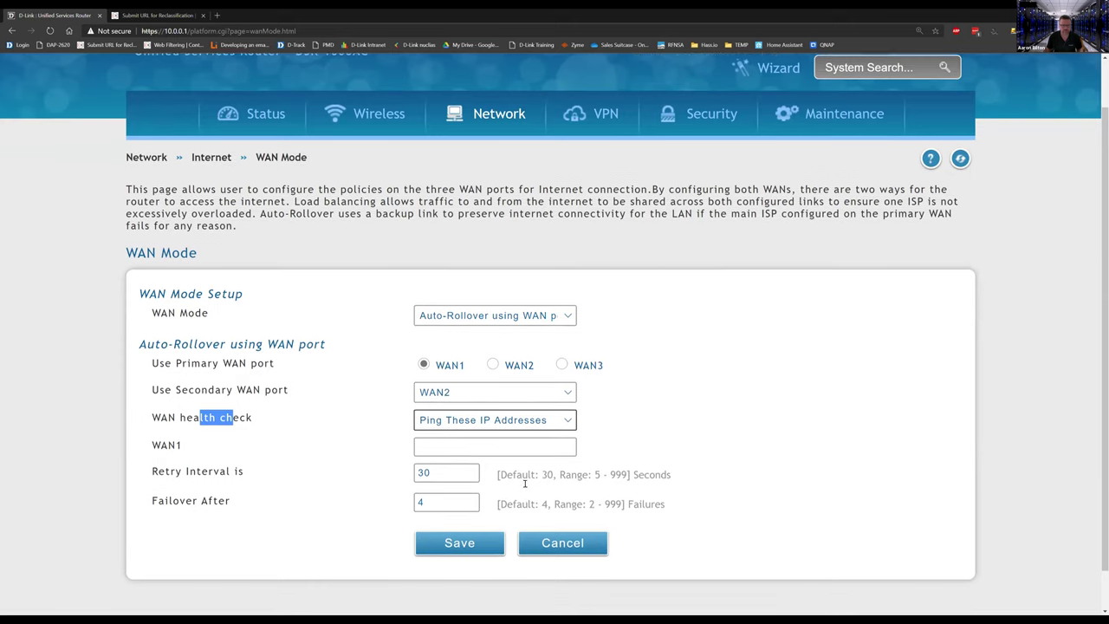
{"action": "left_click", "coordinate": [511, 446]}
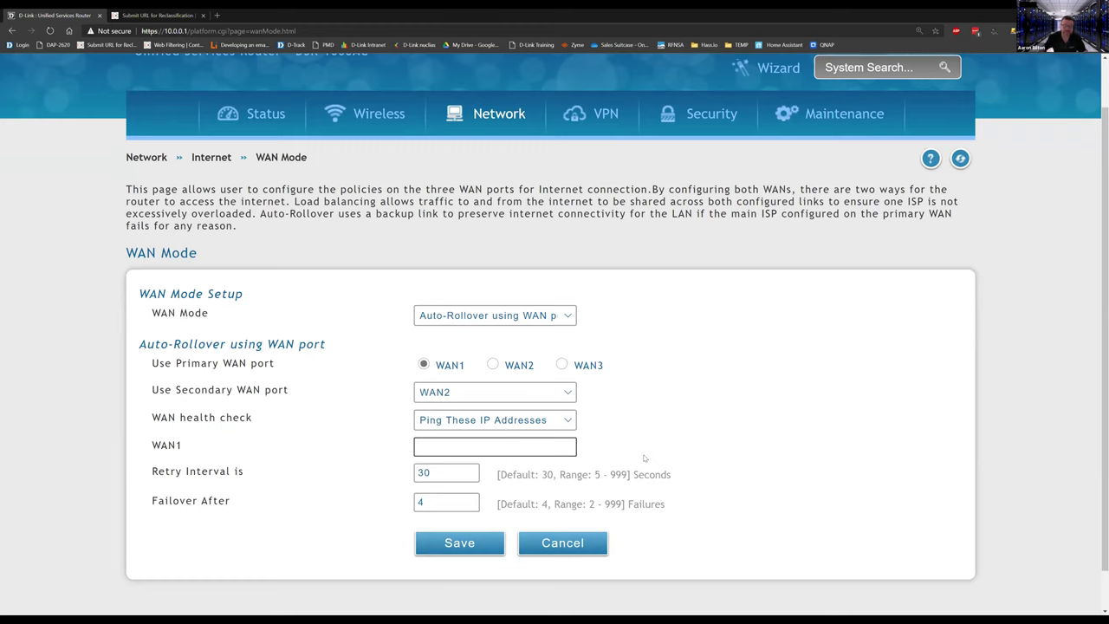
Change the WAN mode to Load Balancing with Spillover Mode and review the load tolerance and maximum bandwidth values
{"action": "left_click", "coordinate": [509, 318]}
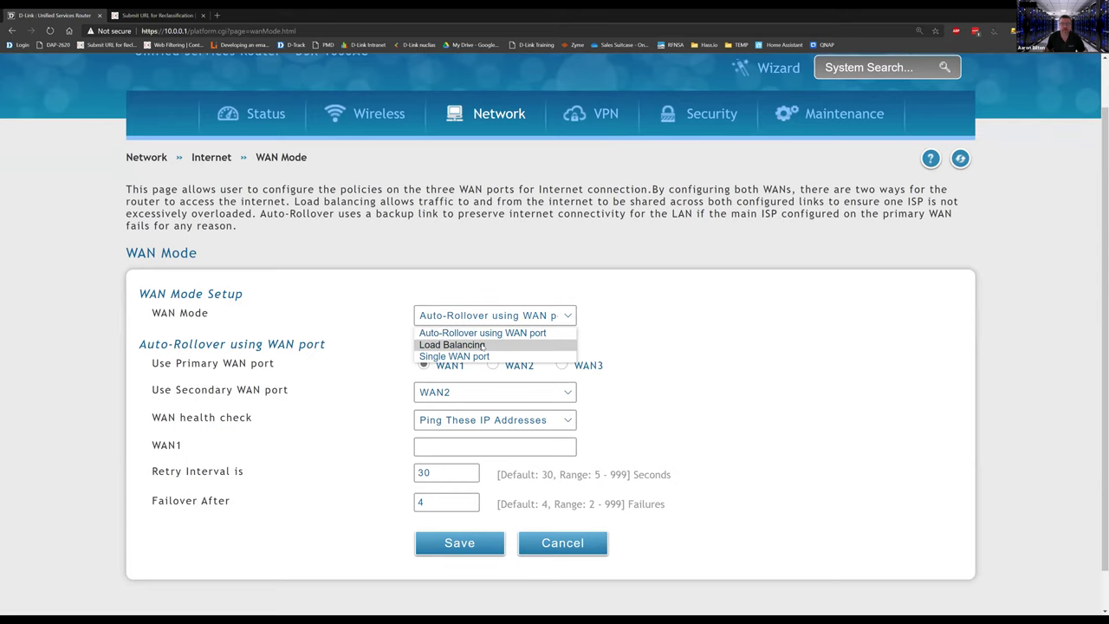
{"action": "left_click", "coordinate": [486, 346]}
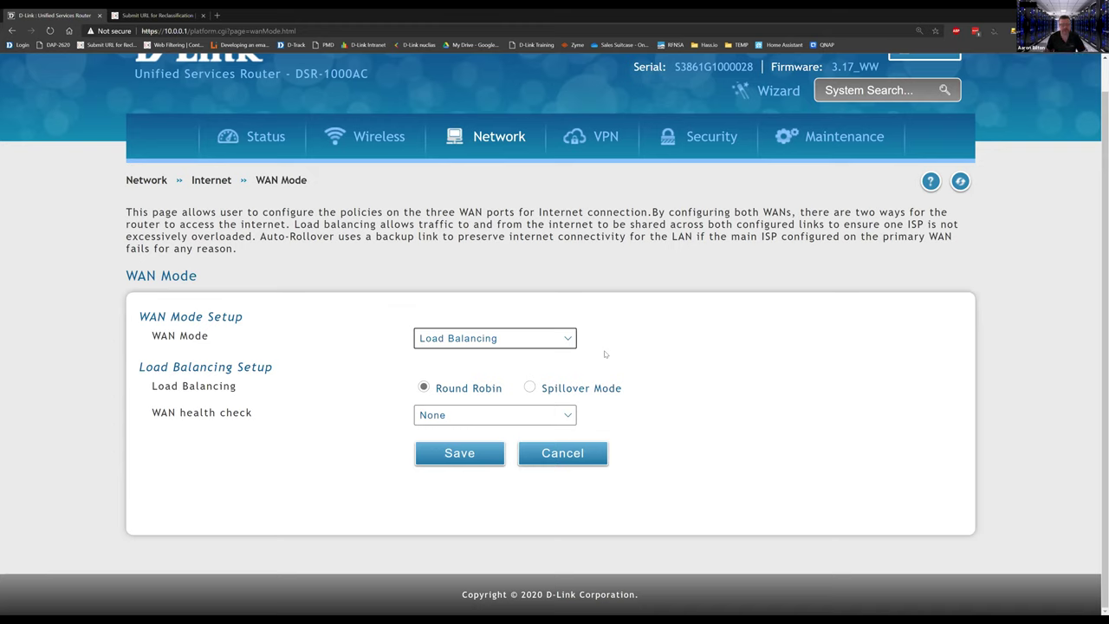
{"action": "left_click_drag", "start_coordinate": [450, 389], "coordinate": [487, 390]}
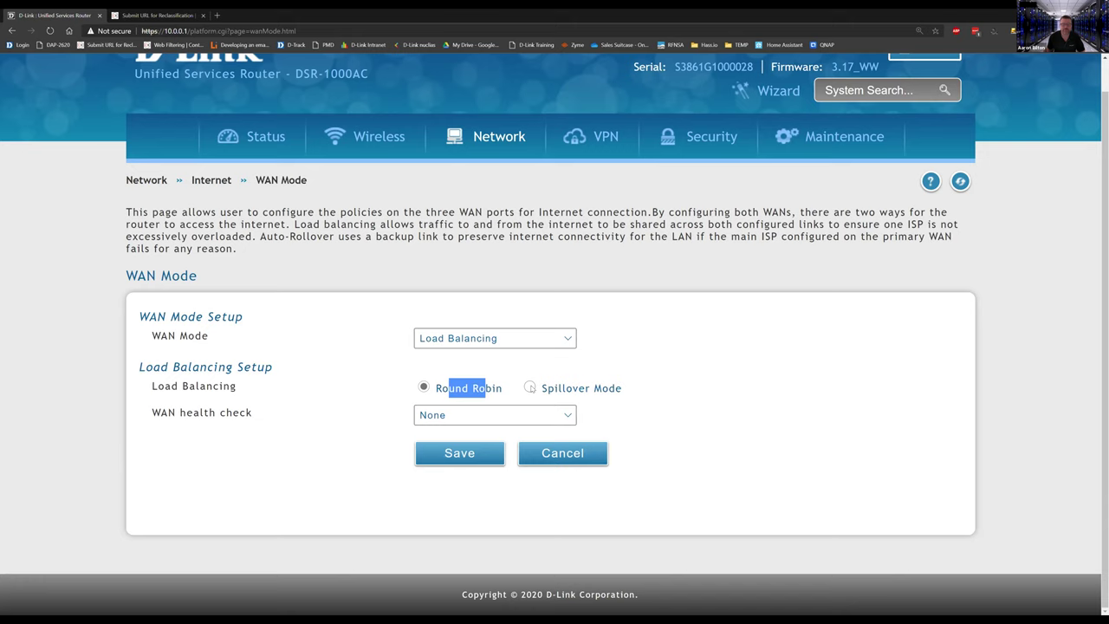
{"action": "left_click", "coordinate": [530, 387]}
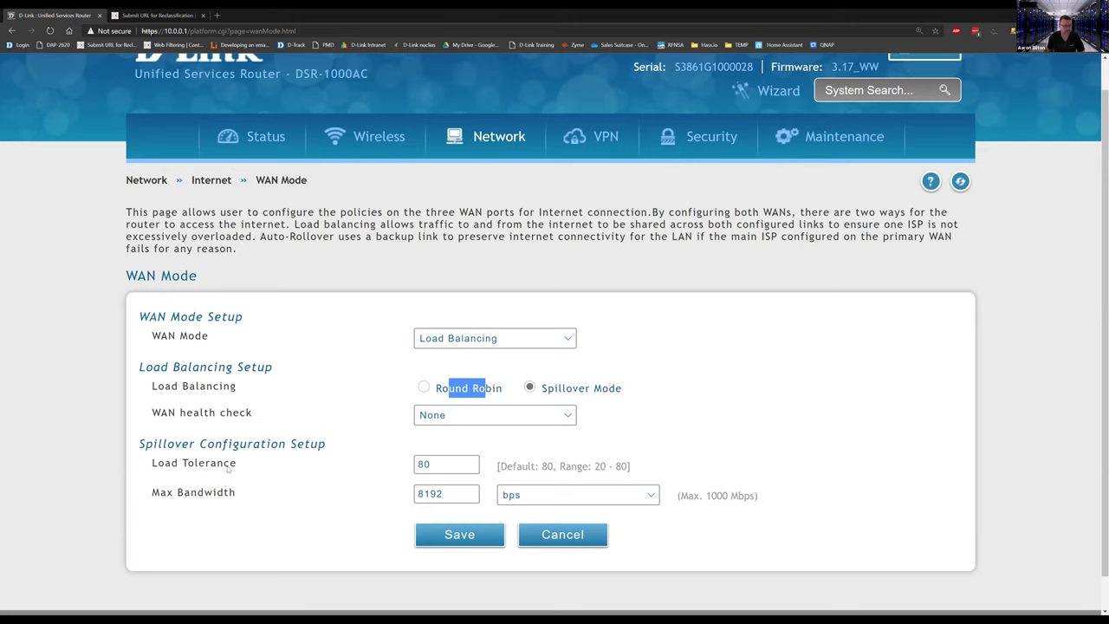
{"action": "left_click_drag", "start_coordinate": [436, 467], "coordinate": [415, 469]}
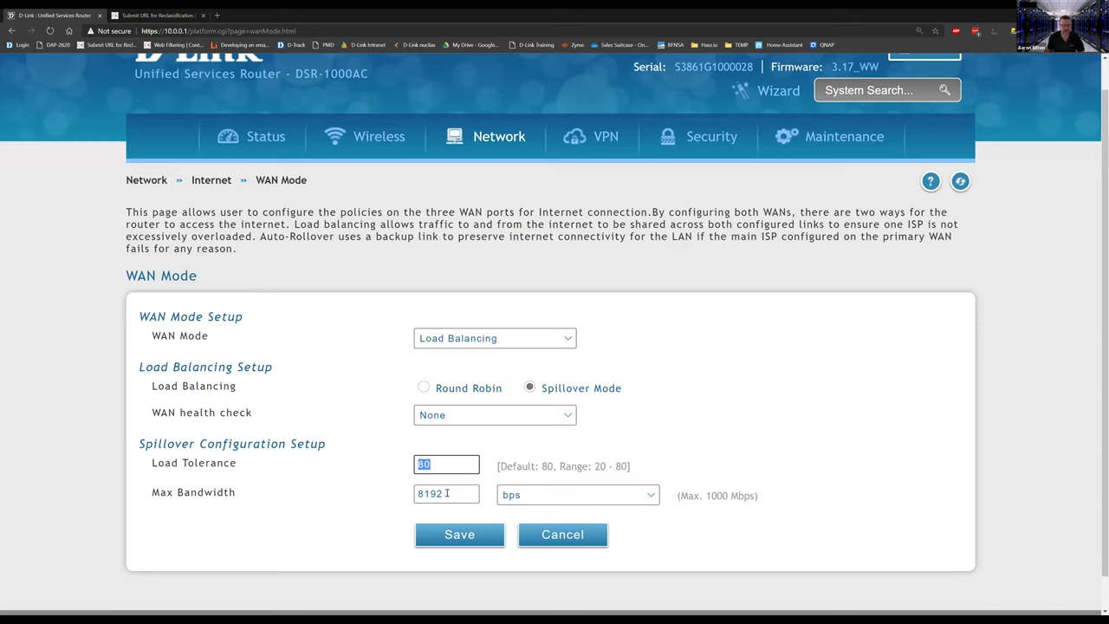
{"action": "double_click", "coordinate": [419, 494]}
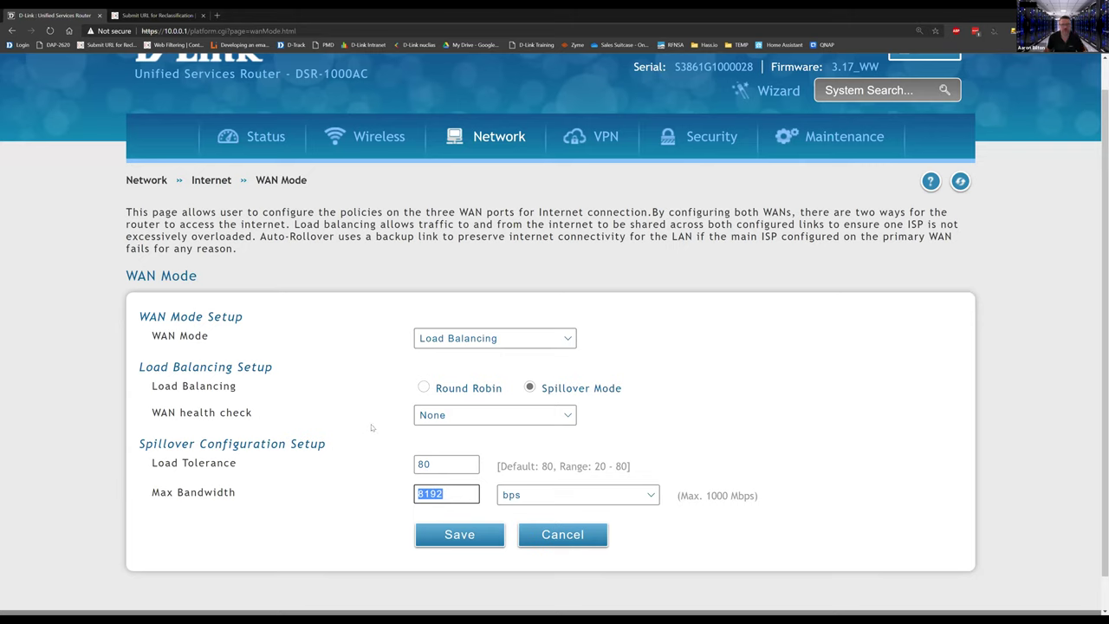
Set load balancing to Round Robin with the WAN health check Ping These IP Addresses, and review the WAN1 to WAN3 address entries
{"action": "left_click", "coordinate": [481, 340]}
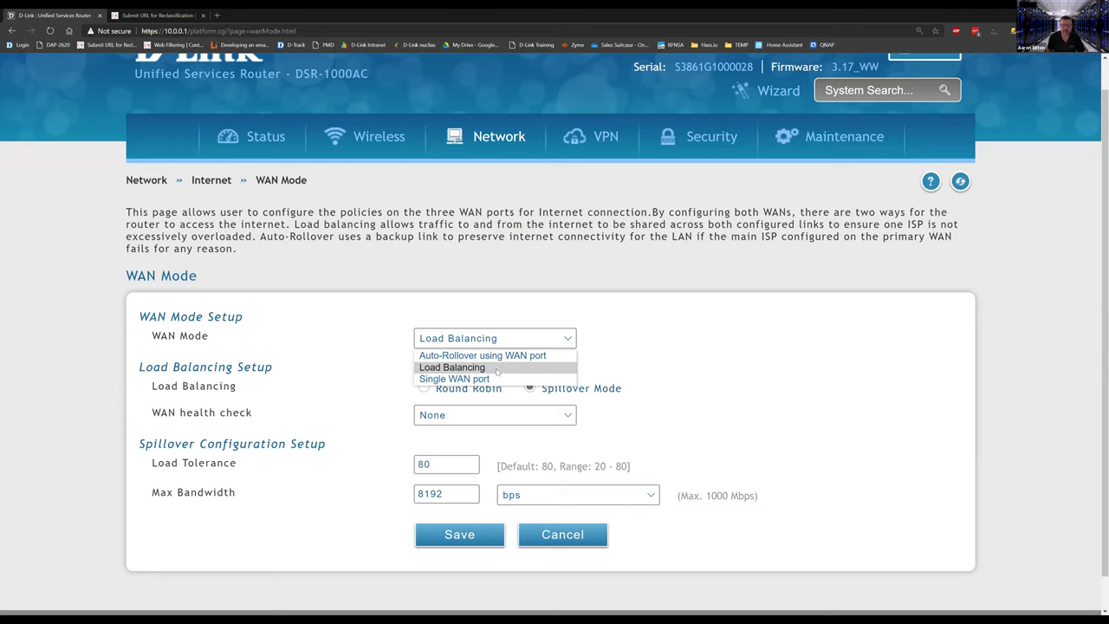
{"action": "left_click", "coordinate": [497, 368]}
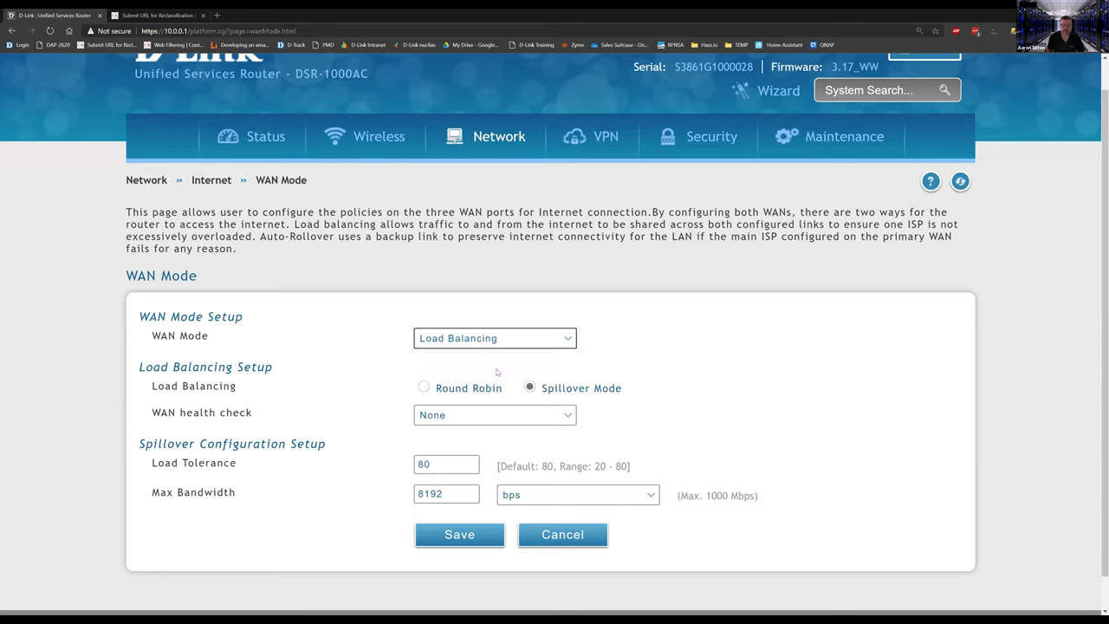
{"action": "left_click", "coordinate": [424, 388]}
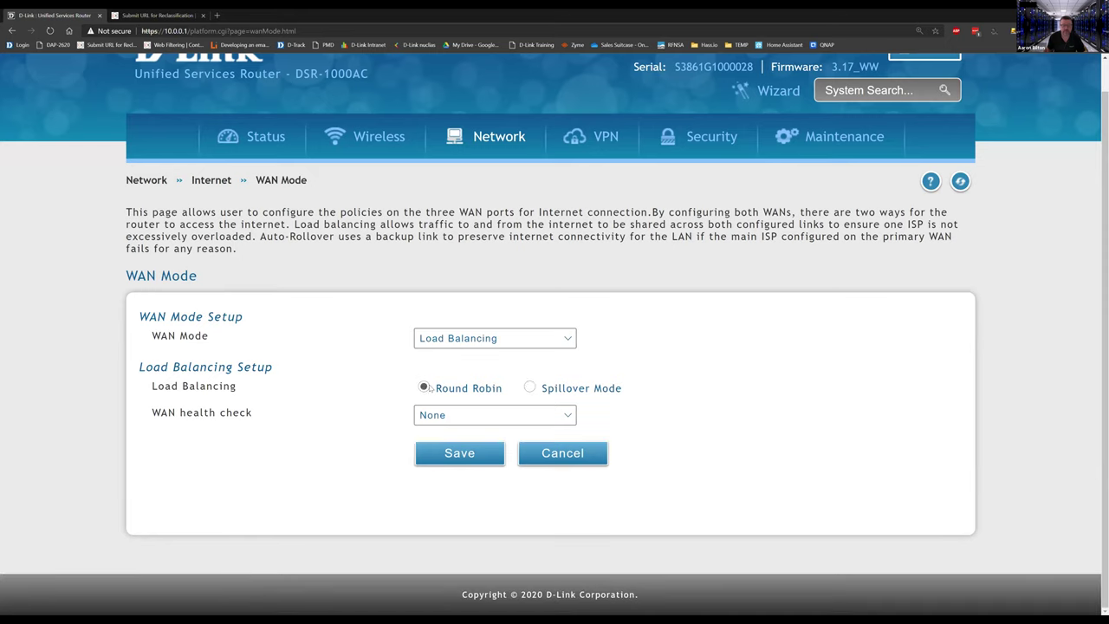
{"action": "left_click", "coordinate": [515, 414]}
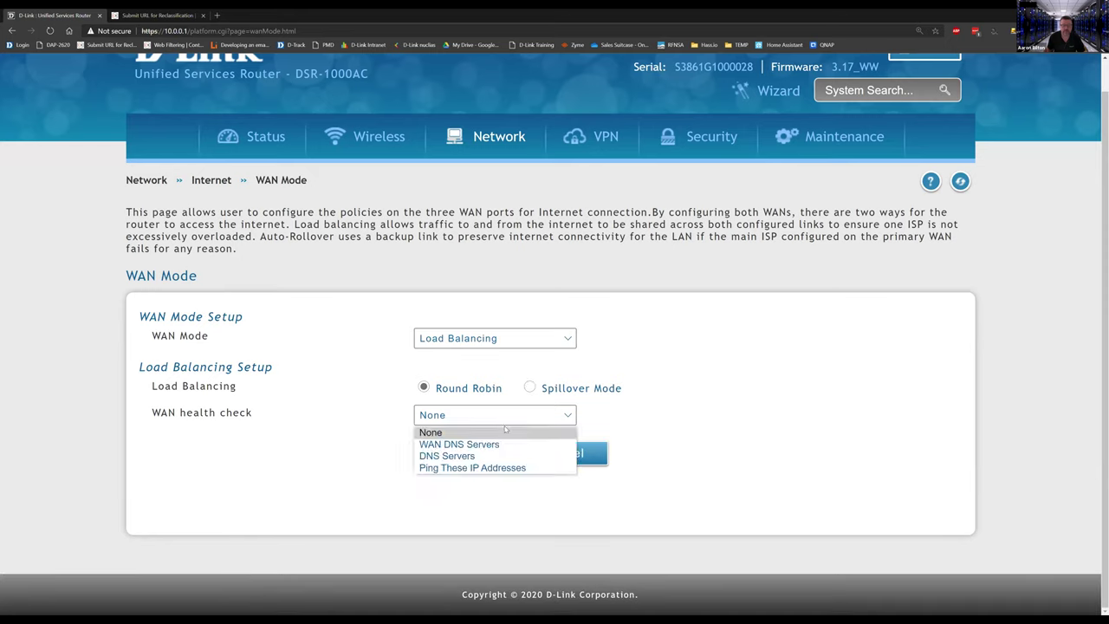
{"action": "left_click", "coordinate": [501, 468]}
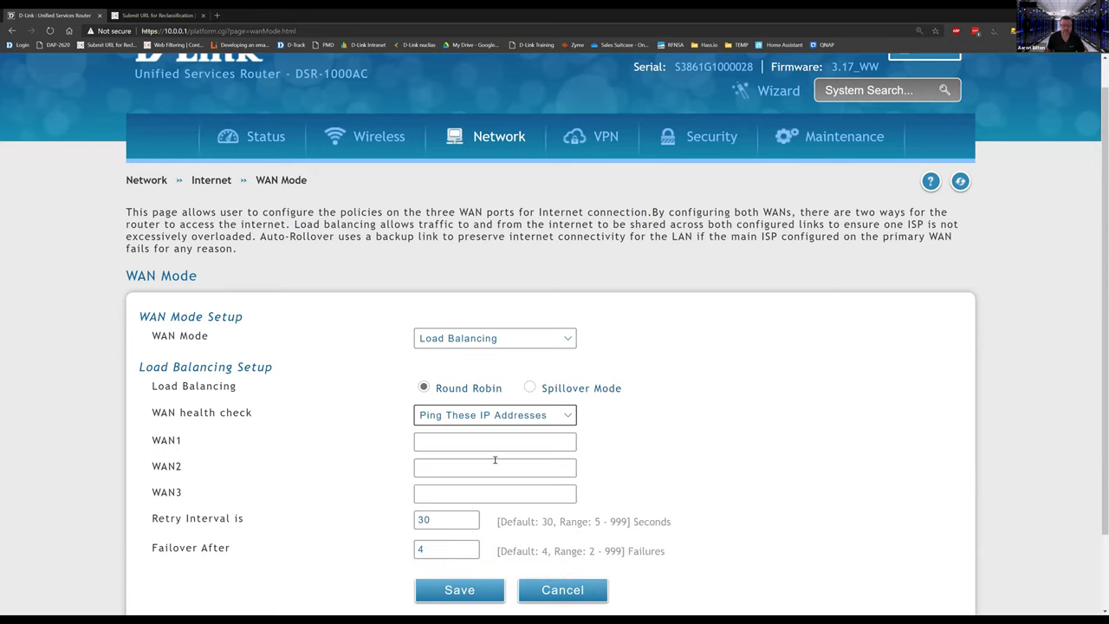
{"action": "scroll", "coordinate": [479, 439], "scroll_direction": "down", "scroll_amount": 2}
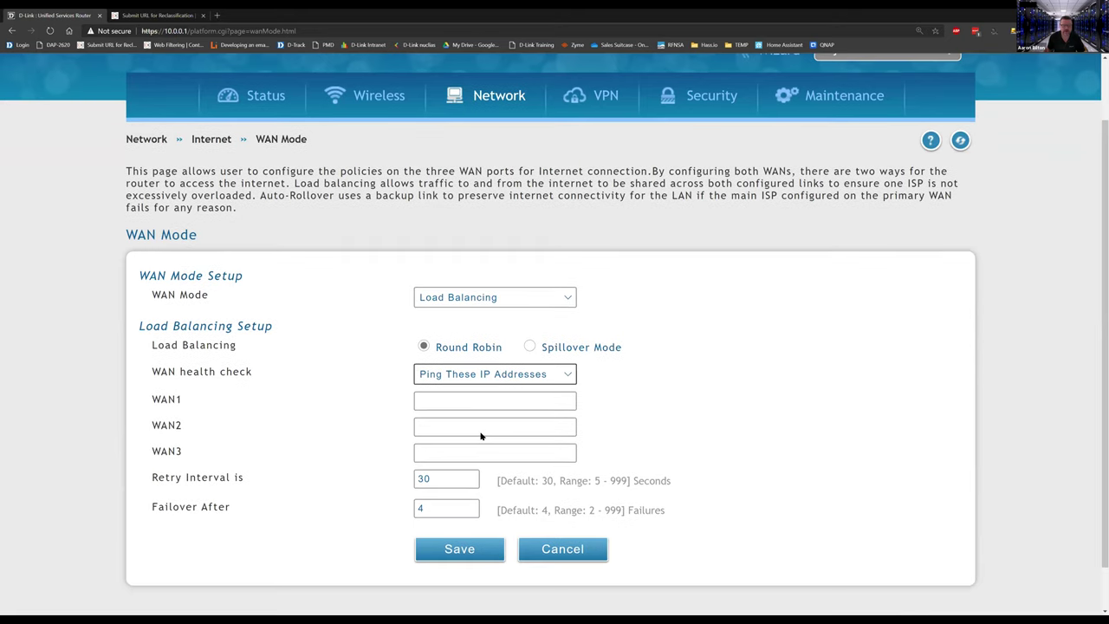
{"action": "left_click", "coordinate": [493, 350]}
{"action": "left_click", "coordinate": [484, 375]}
{"action": "left_click", "coordinate": [480, 400]}
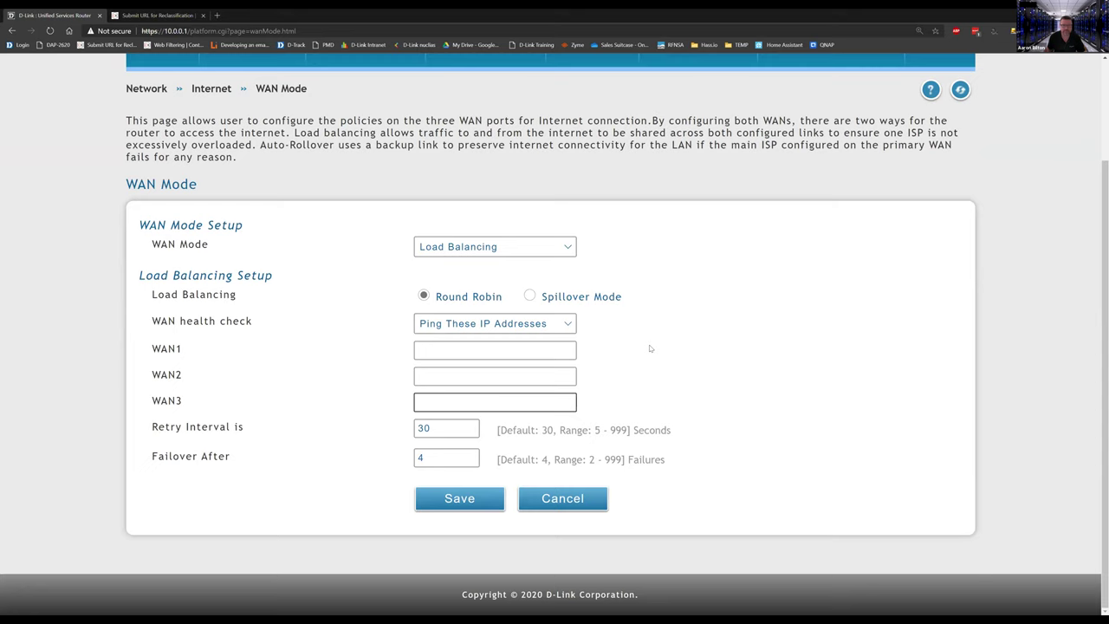
Leave WAN Mode without saving, open the IPv4 Firewall Rules page, and view the default outbound policy and rules list
{"action": "scroll", "coordinate": [651, 349], "scroll_direction": "up", "scroll_amount": 1}
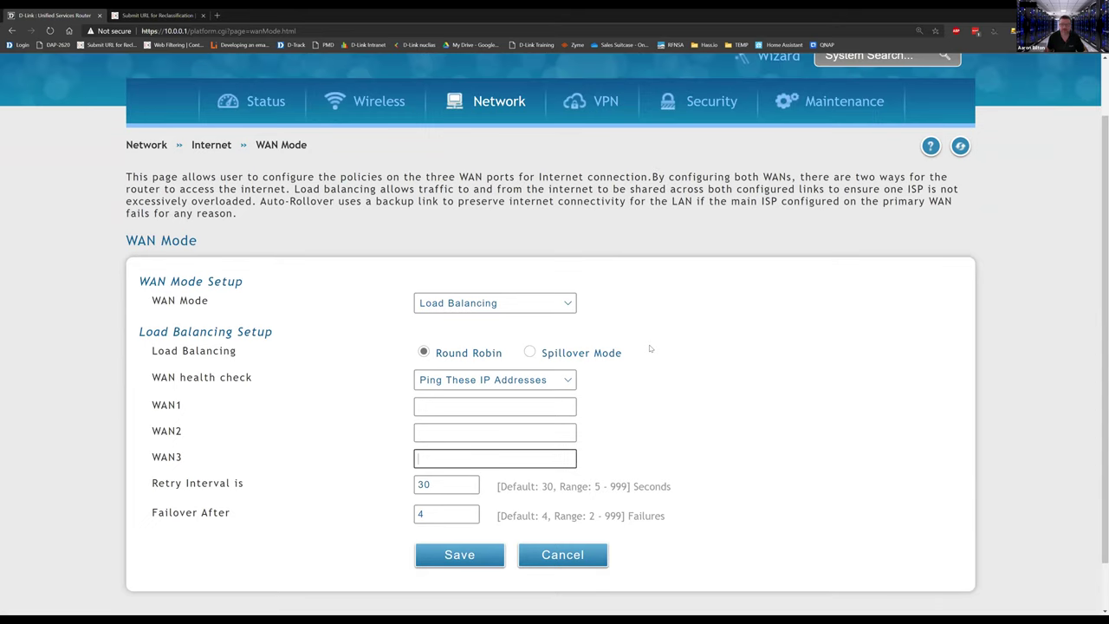
{"action": "scroll", "coordinate": [651, 349], "scroll_direction": "up", "scroll_amount": 1}
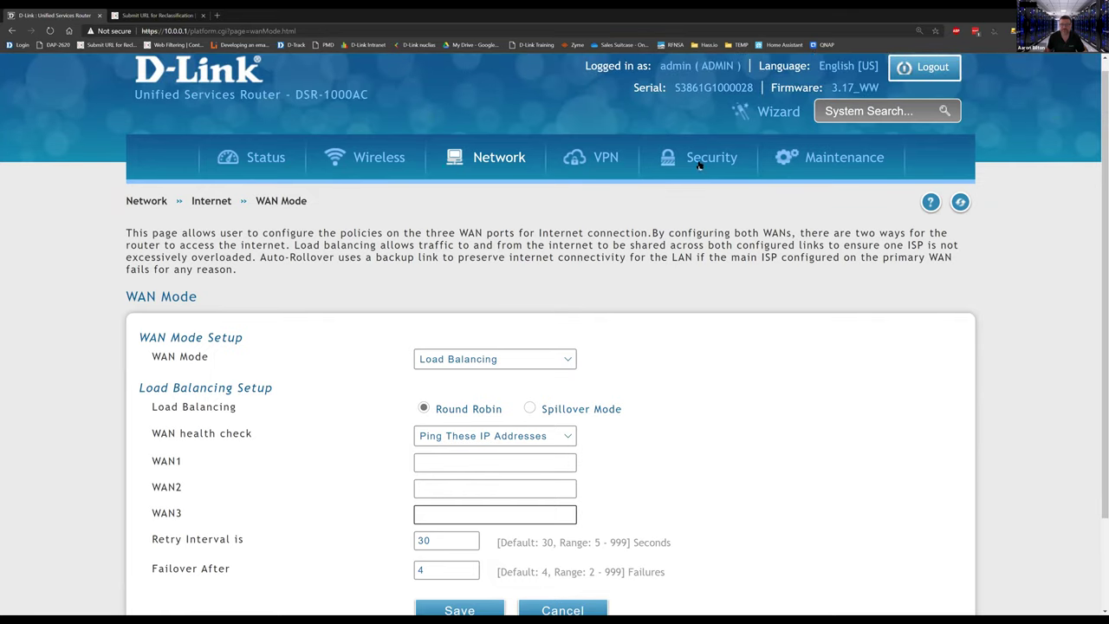
{"action": "left_click", "coordinate": [700, 161]}
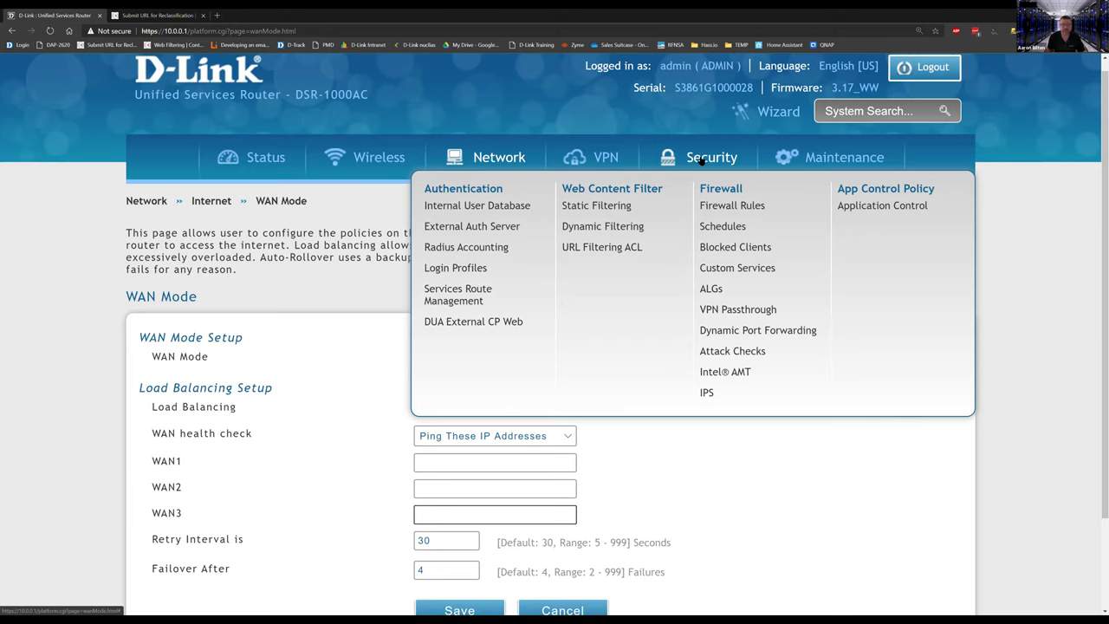
{"action": "left_click", "coordinate": [711, 207]}
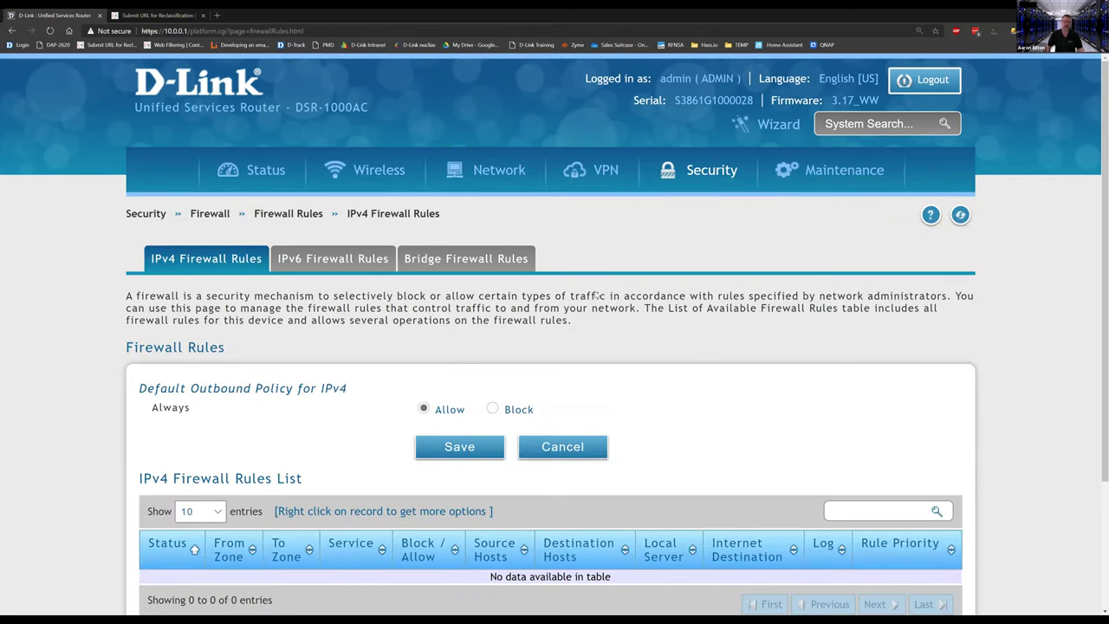
{"action": "scroll", "coordinate": [596, 294], "scroll_direction": "down", "scroll_amount": 2}
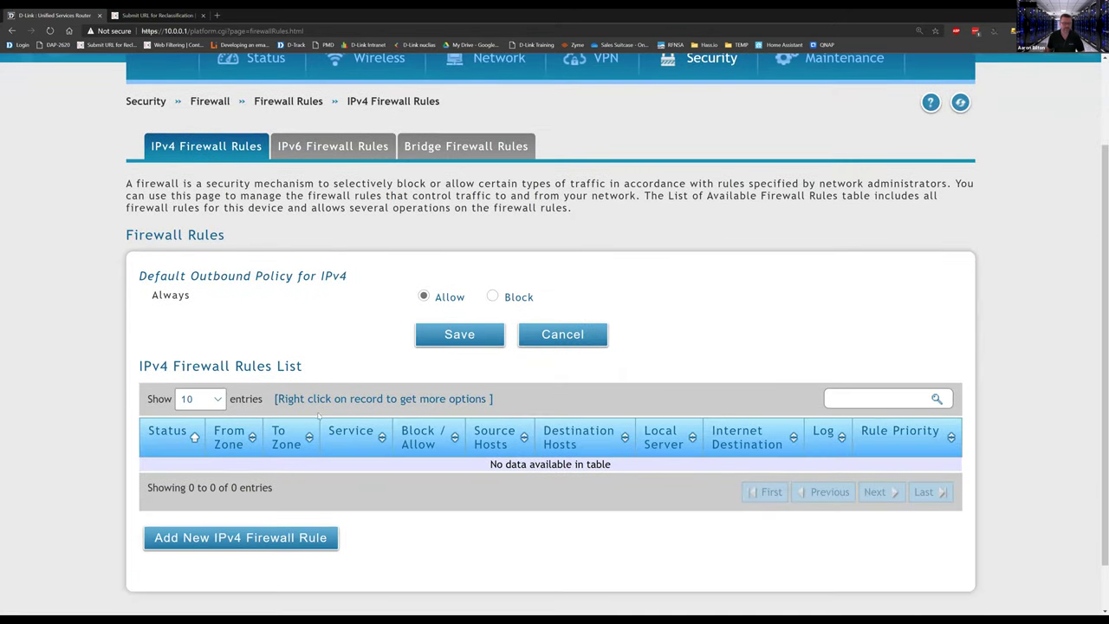
Start a new IPv4 firewall rule from the INSECURE (WAN1/WAN2/WAN3) zone to SECURE (VLAN), choosing VLAN 2
{"action": "left_click", "coordinate": [271, 538]}
{"action": "left_click", "coordinate": [471, 169]}
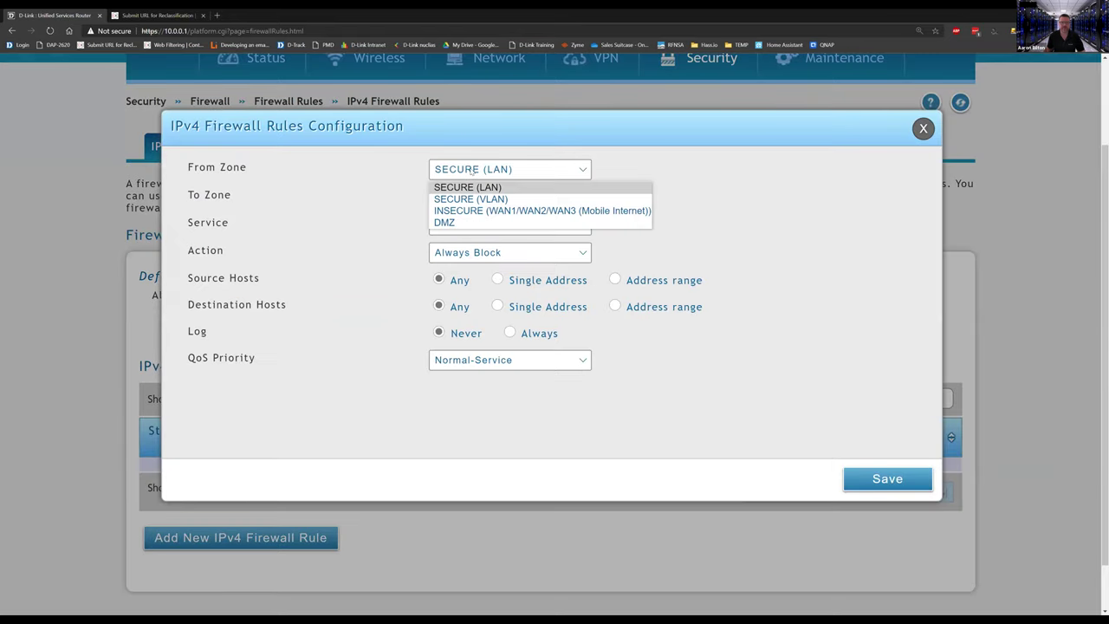
{"action": "left_click", "coordinate": [470, 210]}
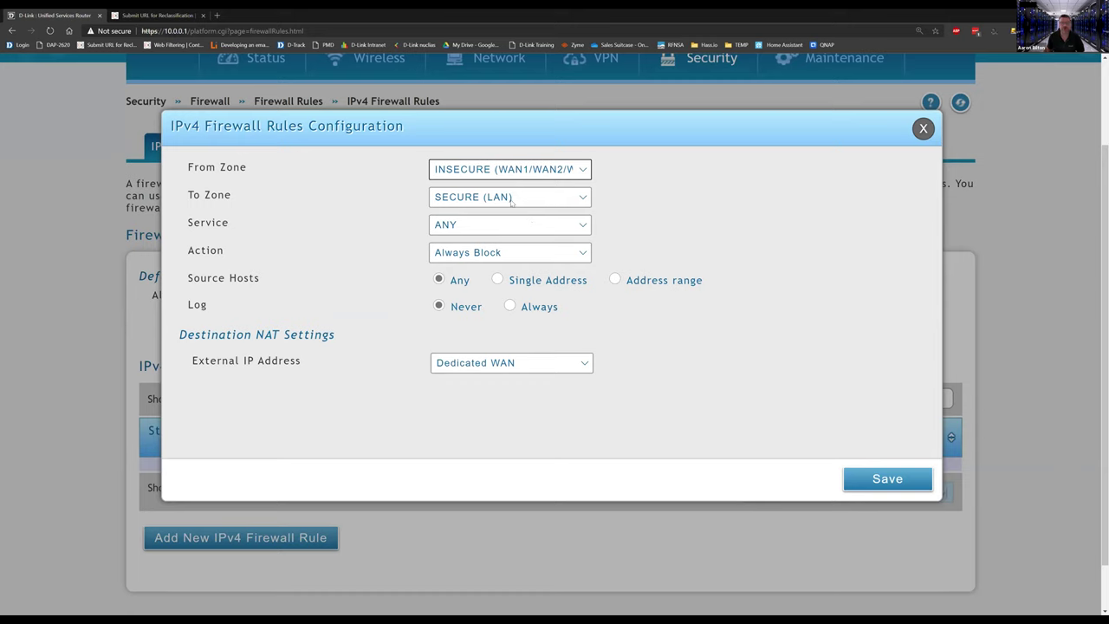
{"action": "left_click", "coordinate": [511, 199]}
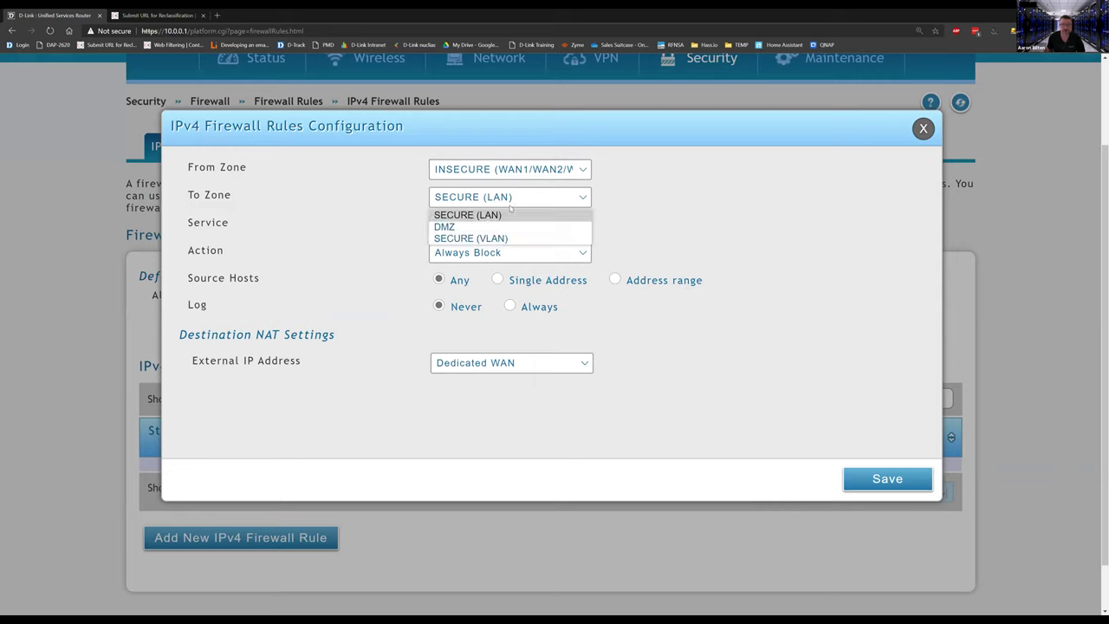
{"action": "left_click", "coordinate": [494, 238]}
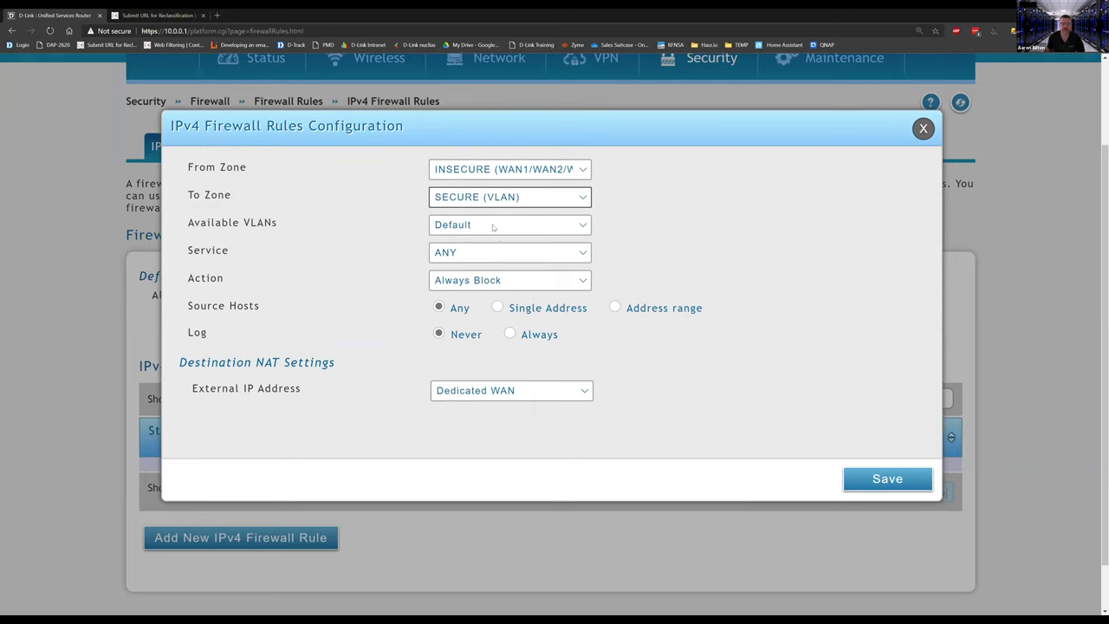
{"action": "left_click", "coordinate": [493, 226]}
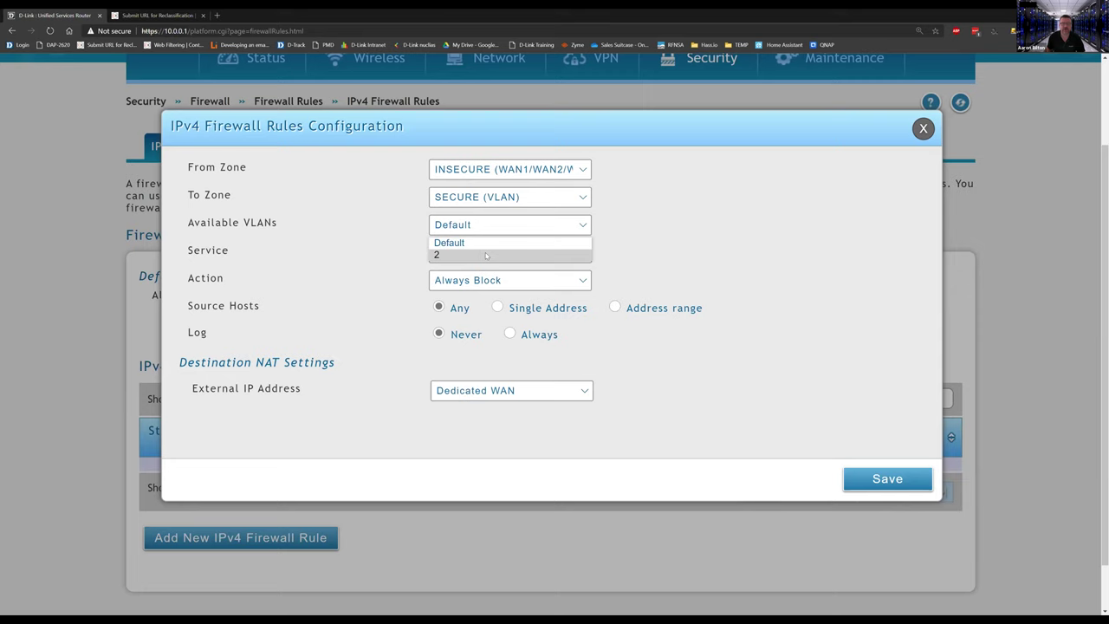
{"action": "left_click", "coordinate": [486, 256]}
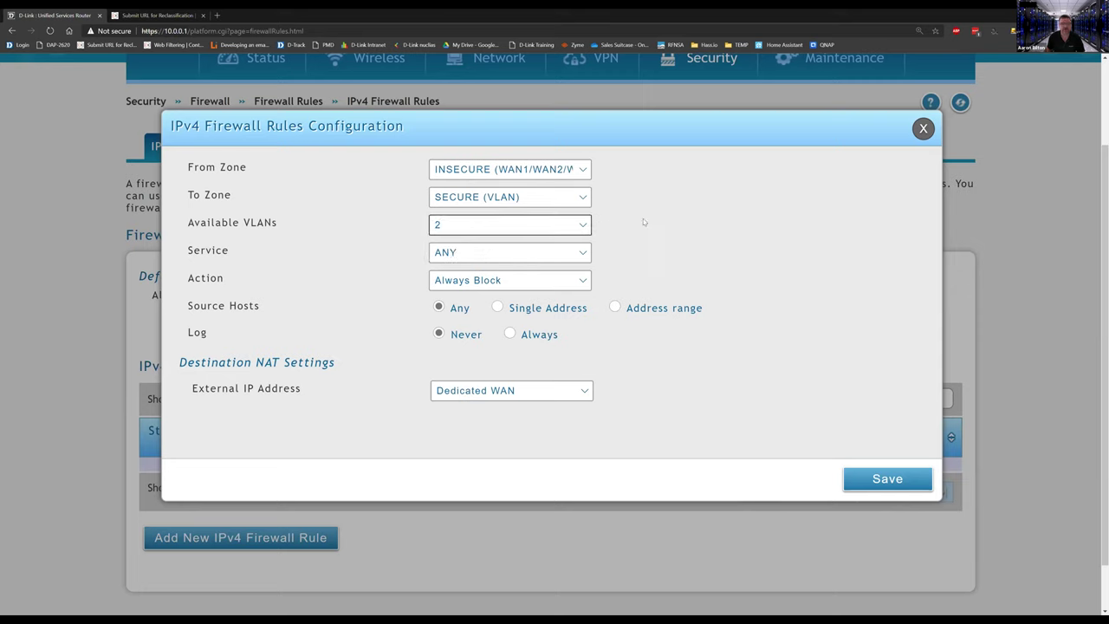
Review the full list of services available for the firewall rule without changing the selection
{"action": "left_click", "coordinate": [459, 256]}
{"action": "scroll", "coordinate": [481, 320], "scroll_direction": "down", "scroll_amount": 5}
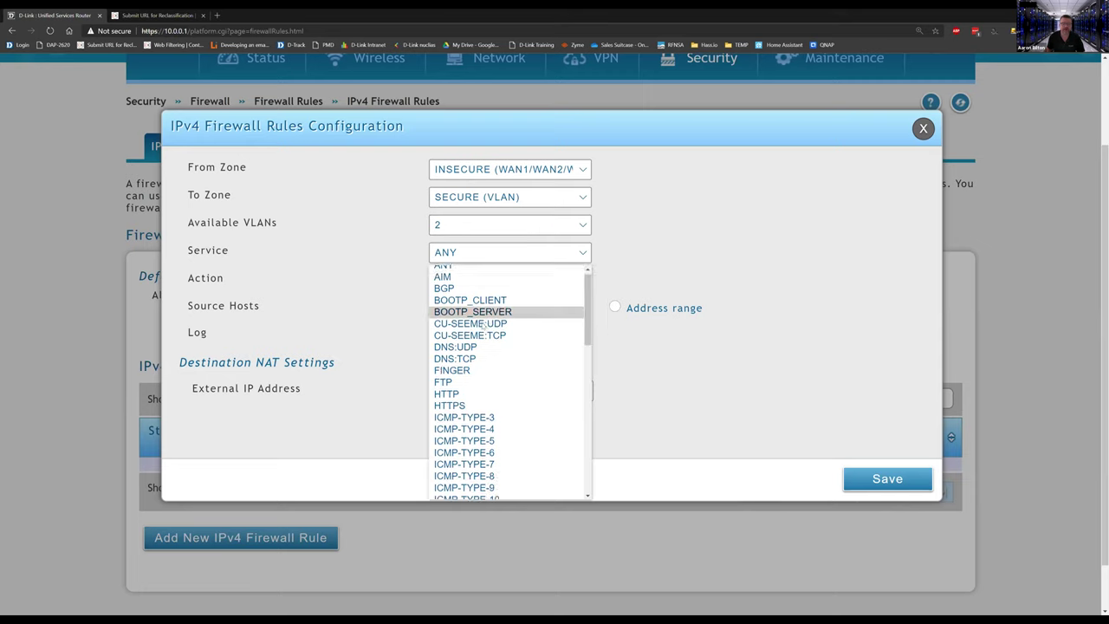
{"action": "scroll", "coordinate": [483, 327], "scroll_direction": "down", "scroll_amount": 6}
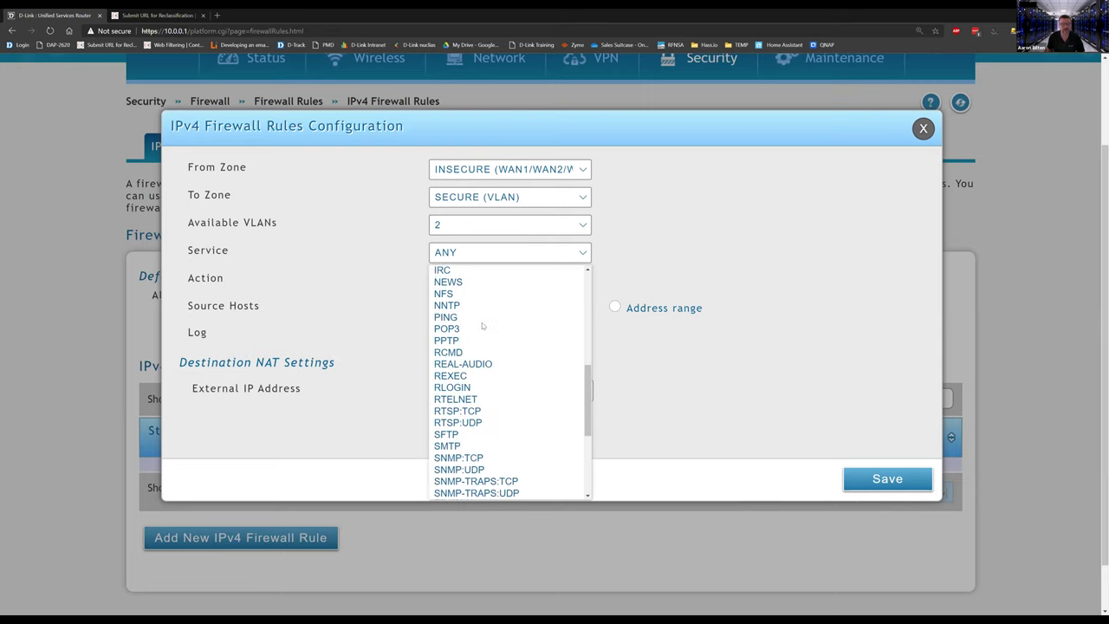
{"action": "scroll", "coordinate": [482, 326], "scroll_direction": "down", "scroll_amount": 3}
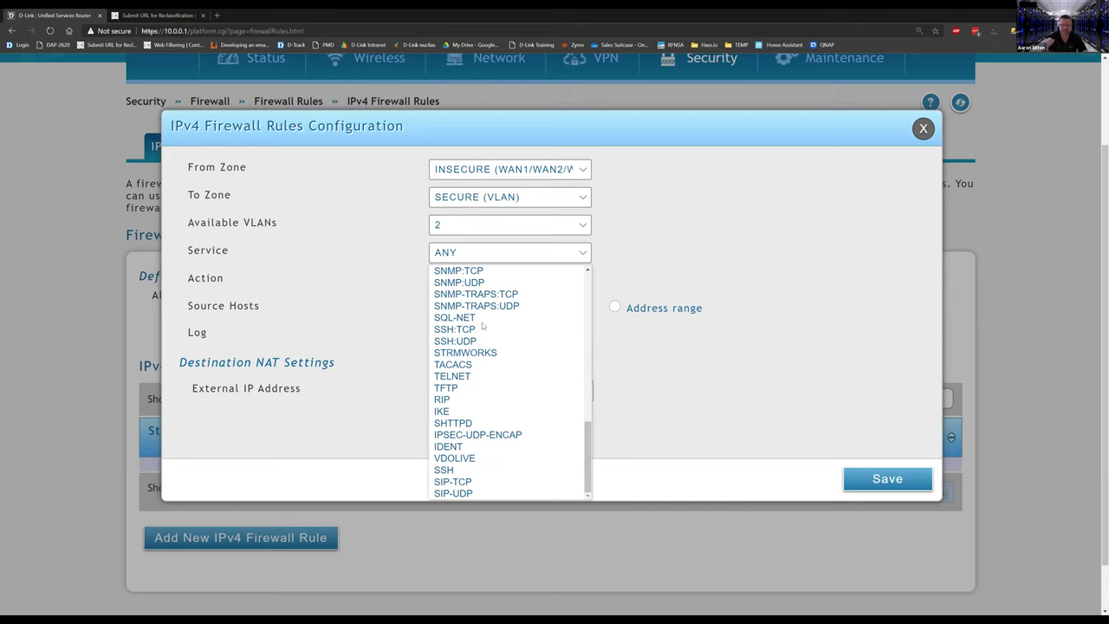
{"action": "left_click", "coordinate": [651, 223]}
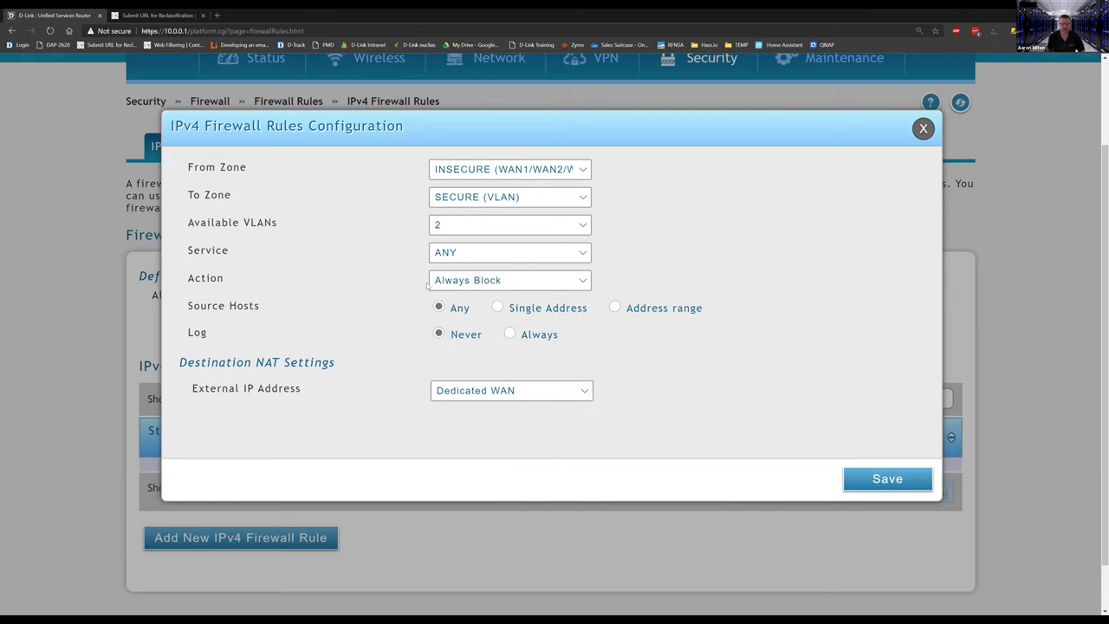
Examine the rule's source host choices and the WAN options offered for the external IP address
{"action": "left_click_drag", "start_coordinate": [451, 308], "coordinate": [456, 309]}
{"action": "left_click_drag", "start_coordinate": [520, 312], "coordinate": [562, 319]}
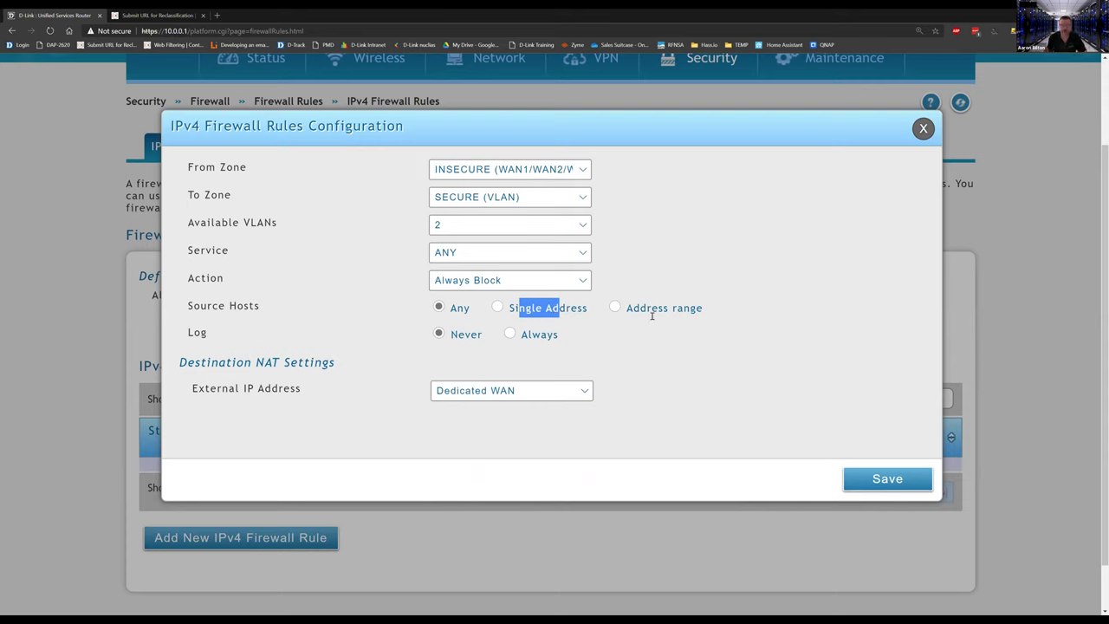
{"action": "left_click_drag", "start_coordinate": [640, 307], "coordinate": [703, 303]}
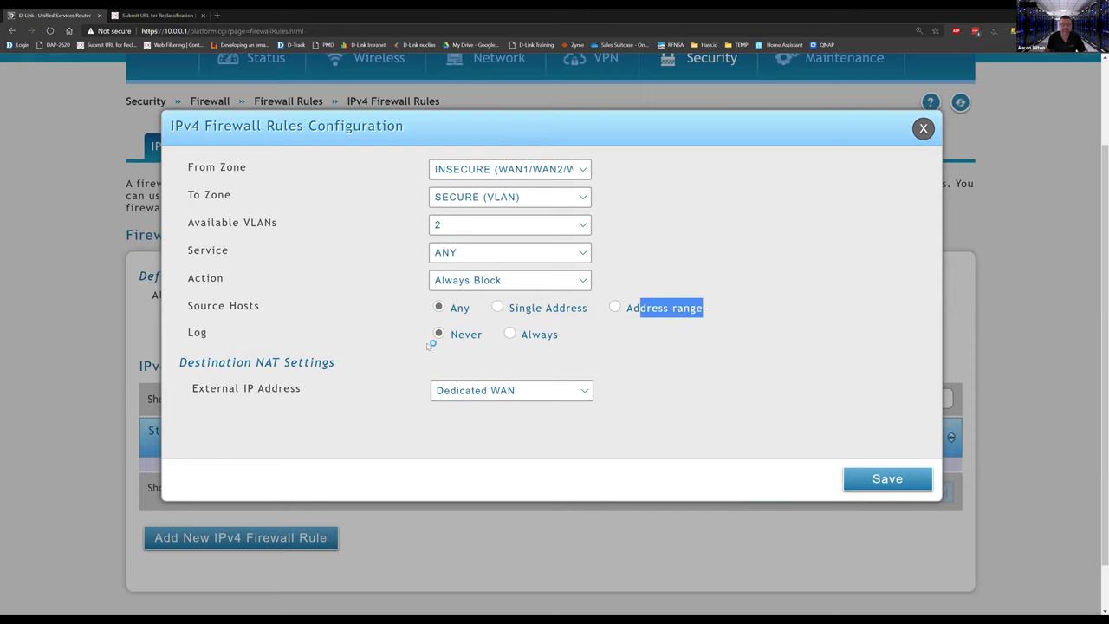
{"action": "left_click", "coordinate": [468, 392]}
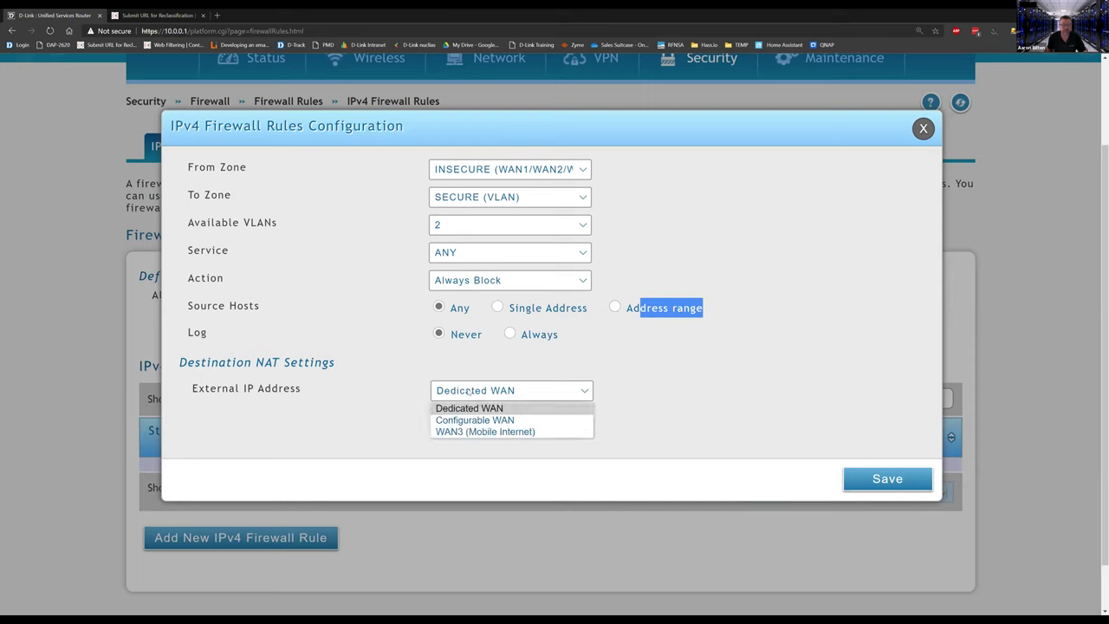
{"action": "left_click", "coordinate": [322, 379]}
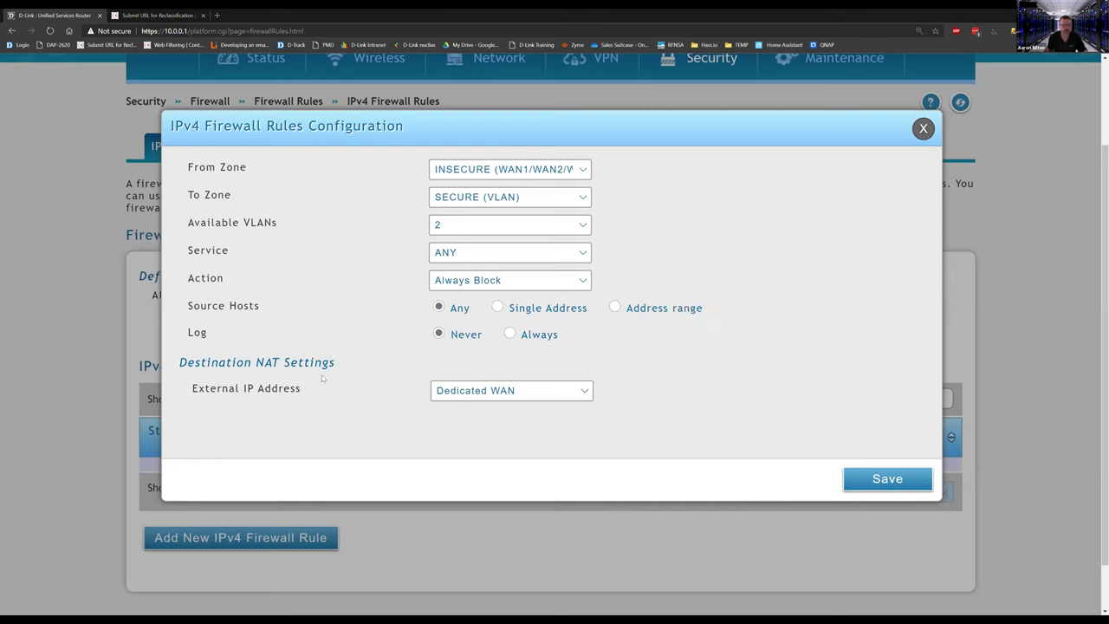
{"action": "left_click", "coordinate": [463, 395]}
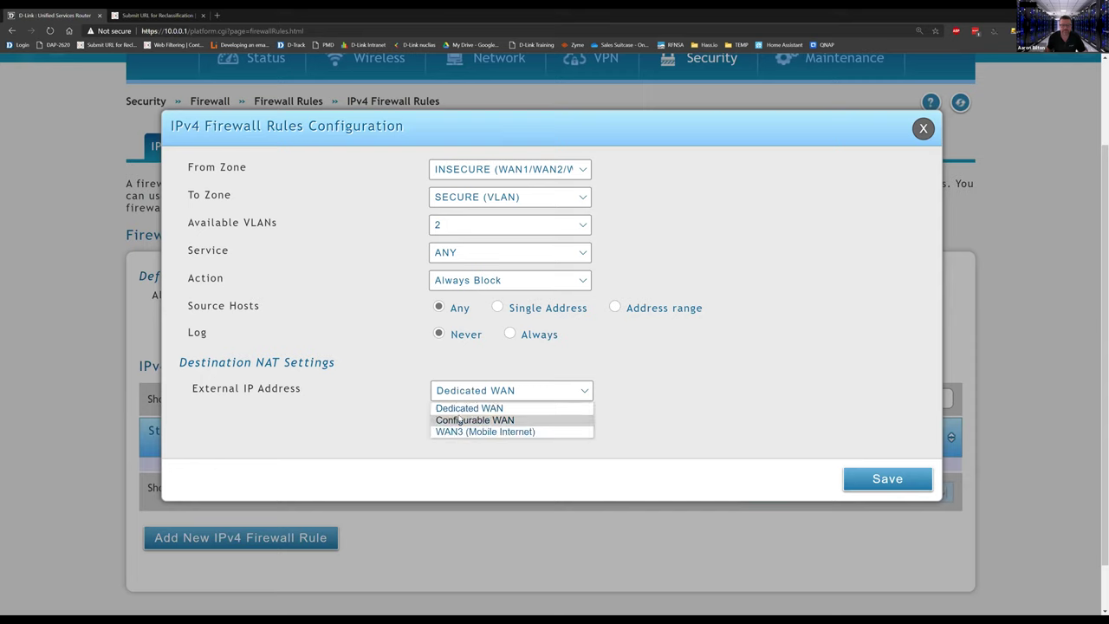
{"action": "left_click", "coordinate": [372, 281]}
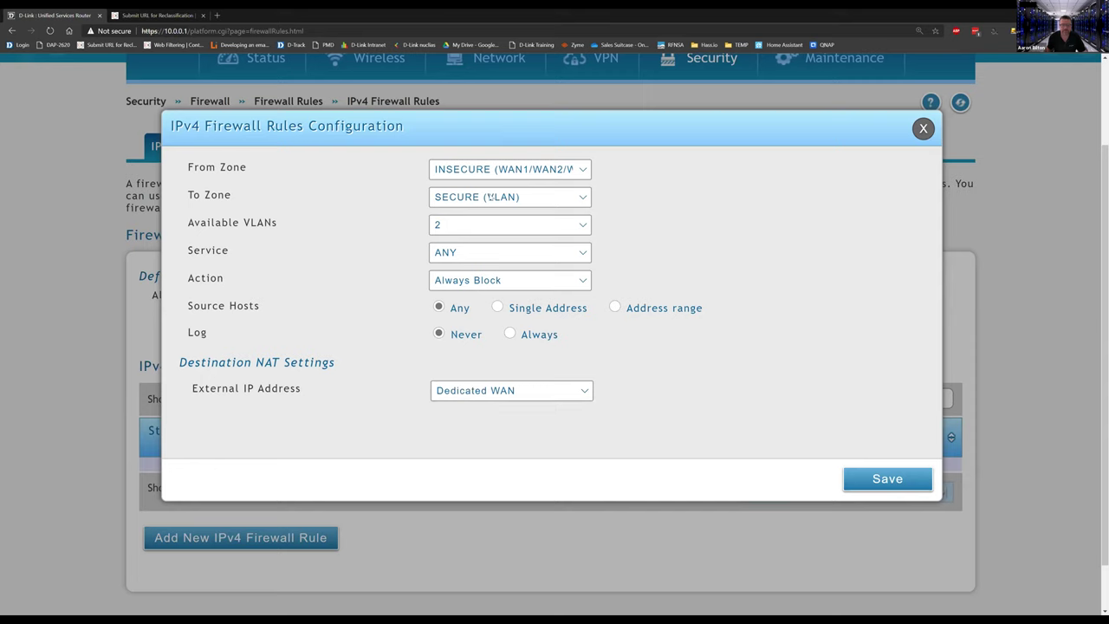
Change the rule's destination zone to SECURE (LAN) and its action to Always Allow
{"action": "left_click", "coordinate": [488, 198]}
{"action": "left_click", "coordinate": [484, 214]}
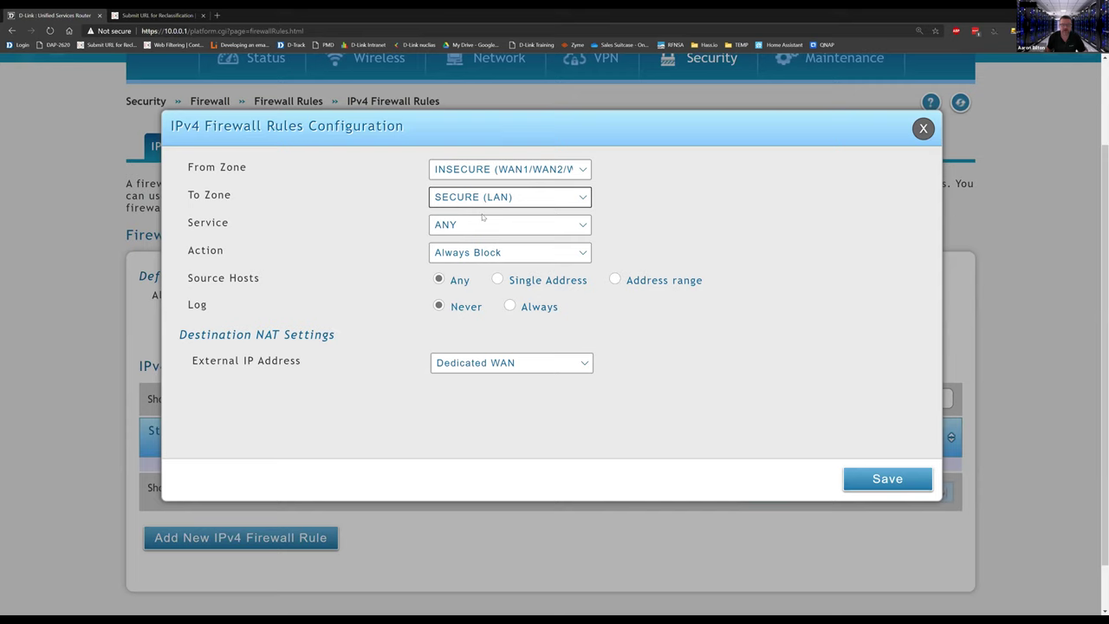
{"action": "left_click", "coordinate": [472, 253]}
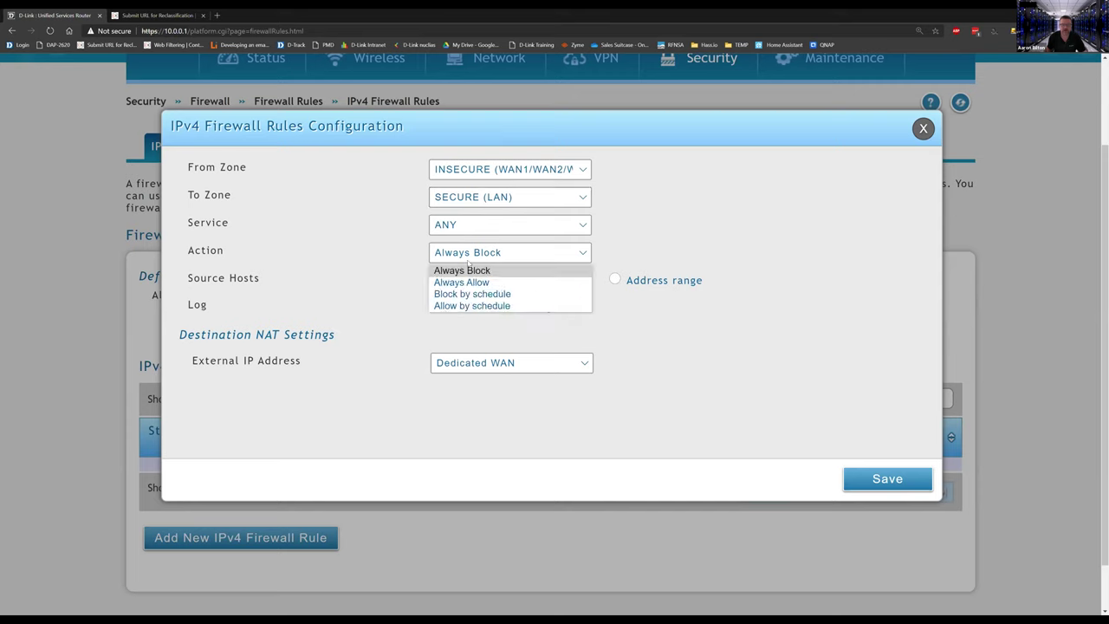
{"action": "left_click", "coordinate": [472, 284]}
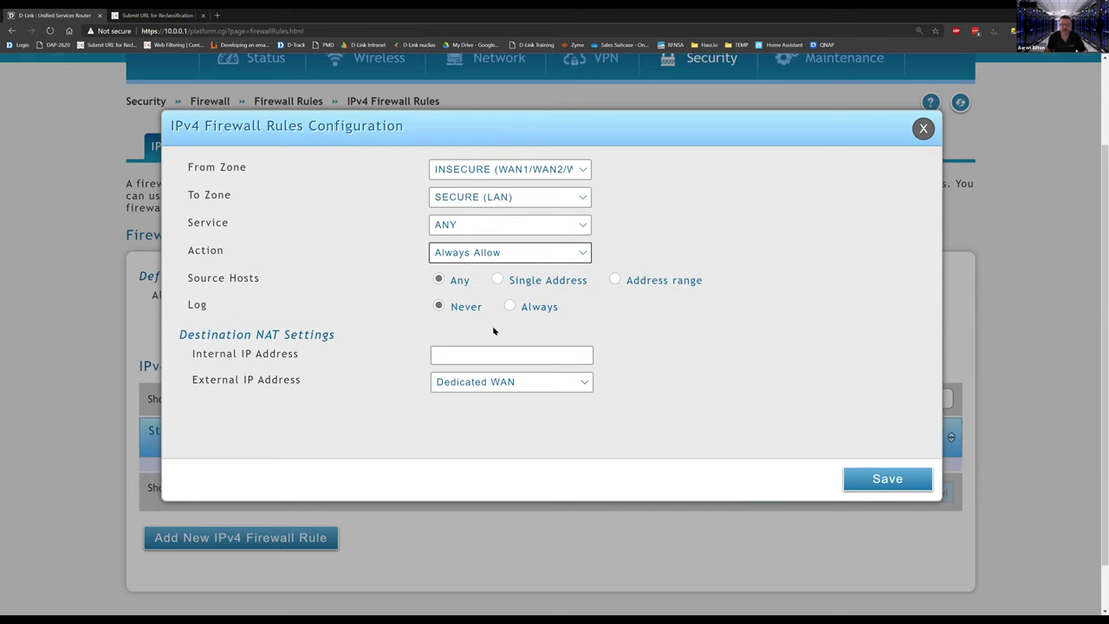
Set the rule's internal IP address to 10.0.0.100 and keep Dedicated WAN as the external IP address
{"action": "left_click", "coordinate": [464, 358]}
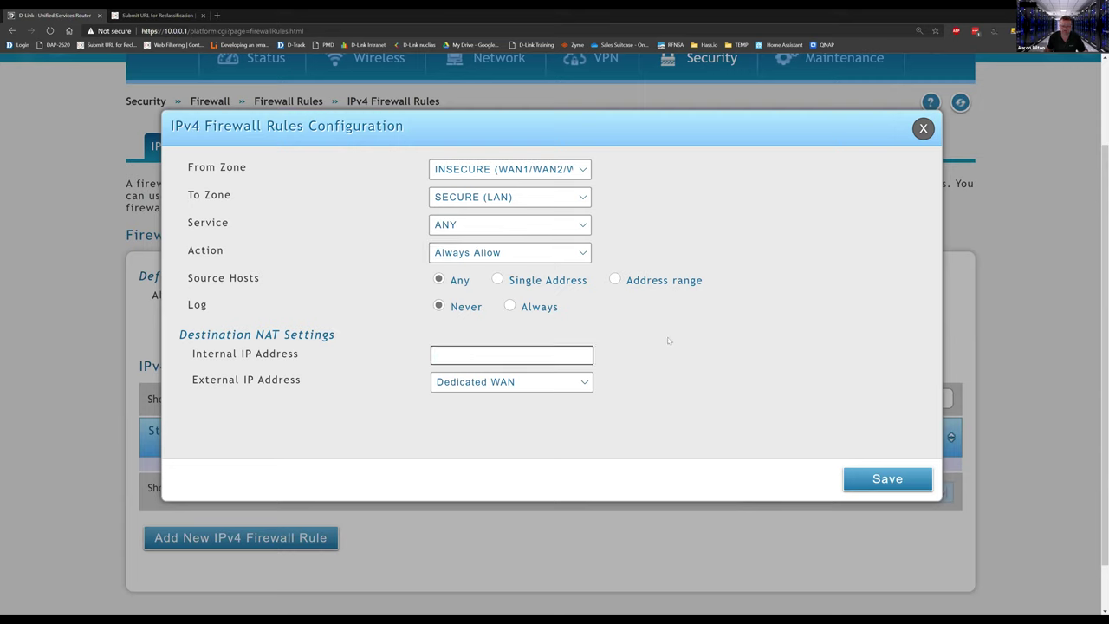
{"action": "type", "text": "10.0.0.100"}
{"action": "left_click", "coordinate": [590, 383]}
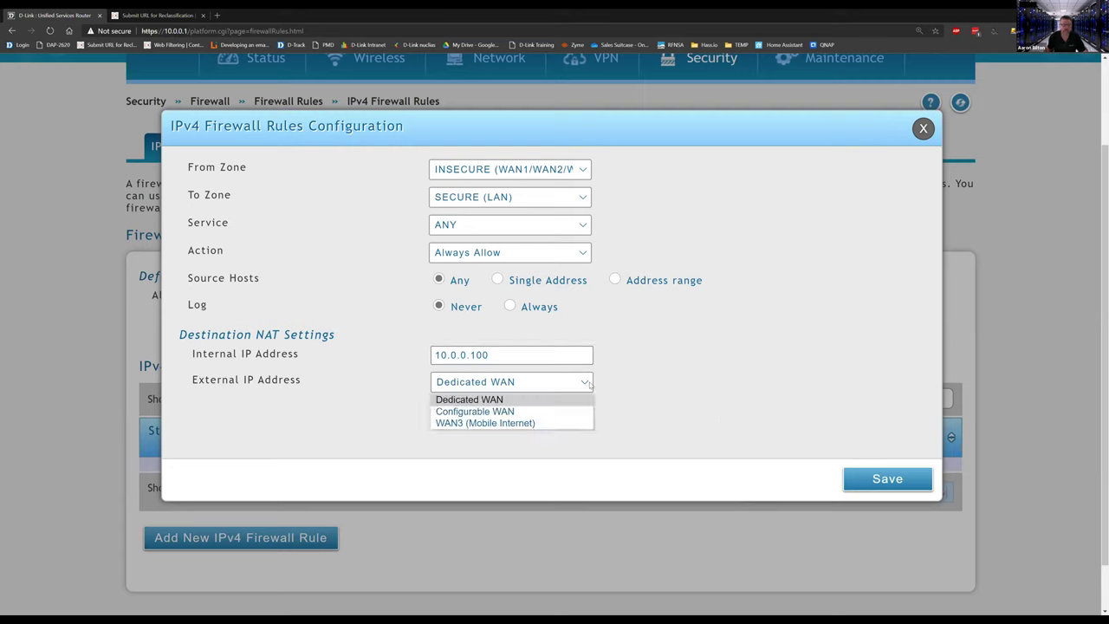
{"action": "left_click", "coordinate": [678, 380]}
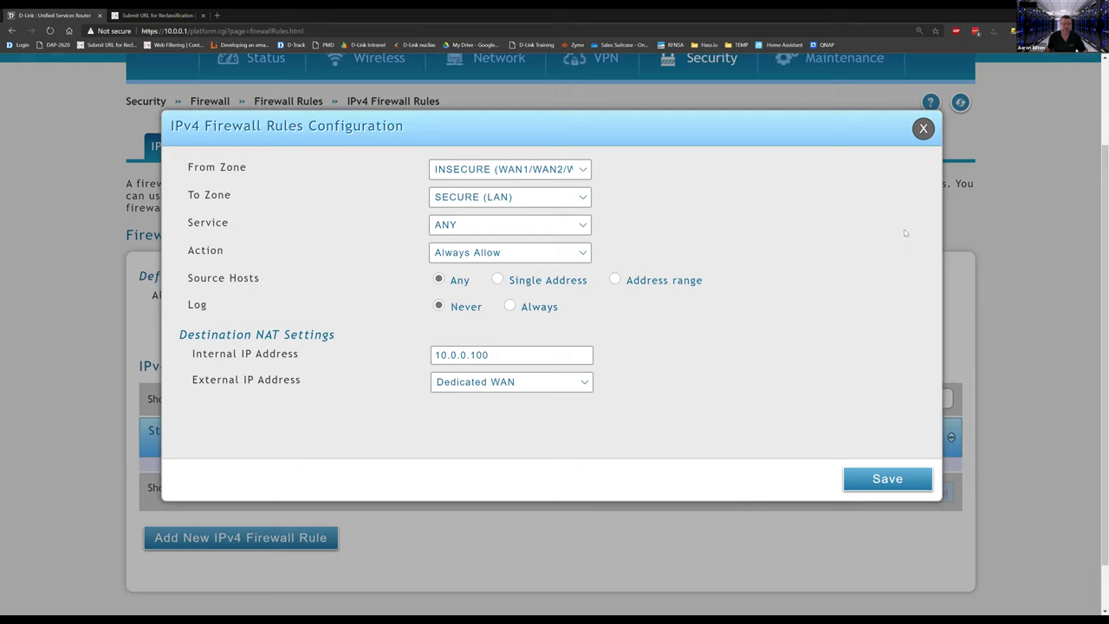
Set the rule's service to FTP and enable port forwarding with translate port number 80, then close the rule without saving
{"action": "left_click", "coordinate": [537, 229]}
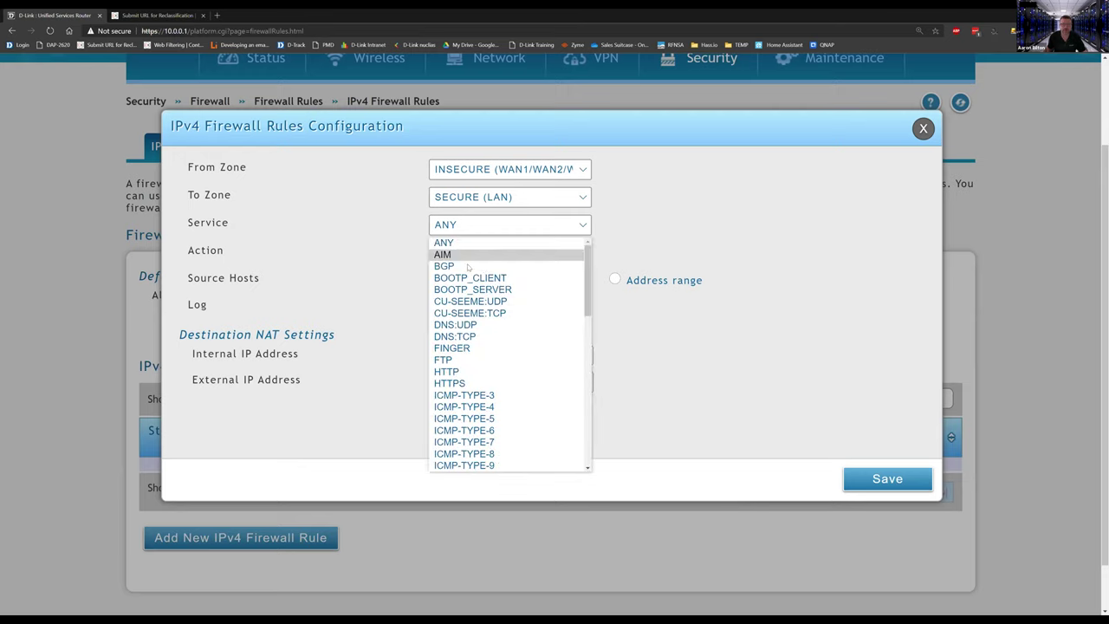
{"action": "left_click", "coordinate": [459, 359]}
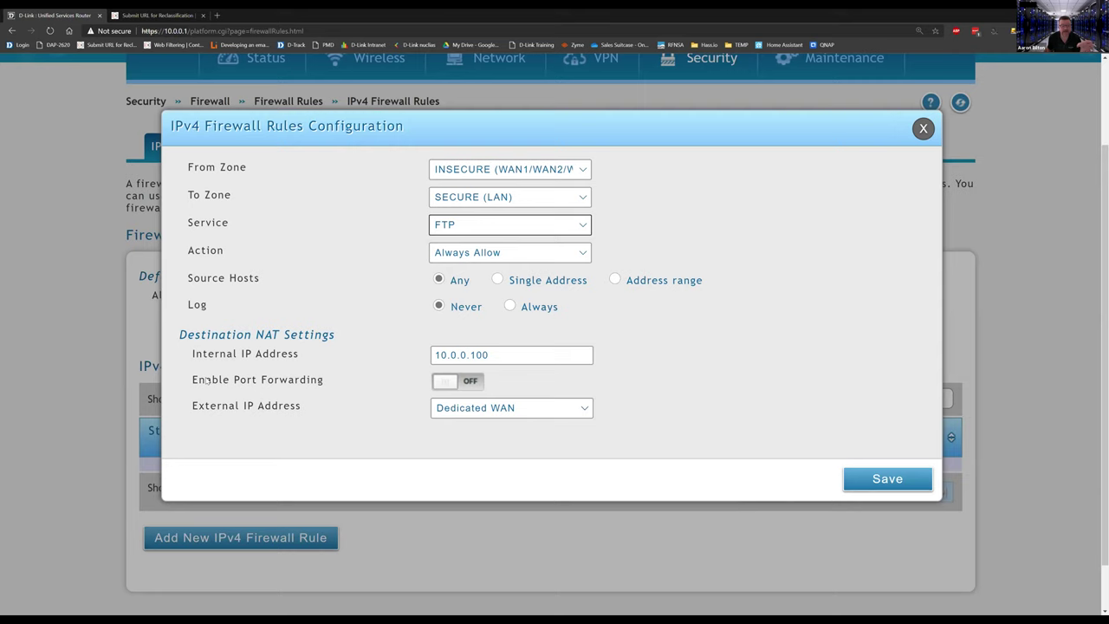
{"action": "left_click_drag", "start_coordinate": [199, 387], "coordinate": [274, 386]}
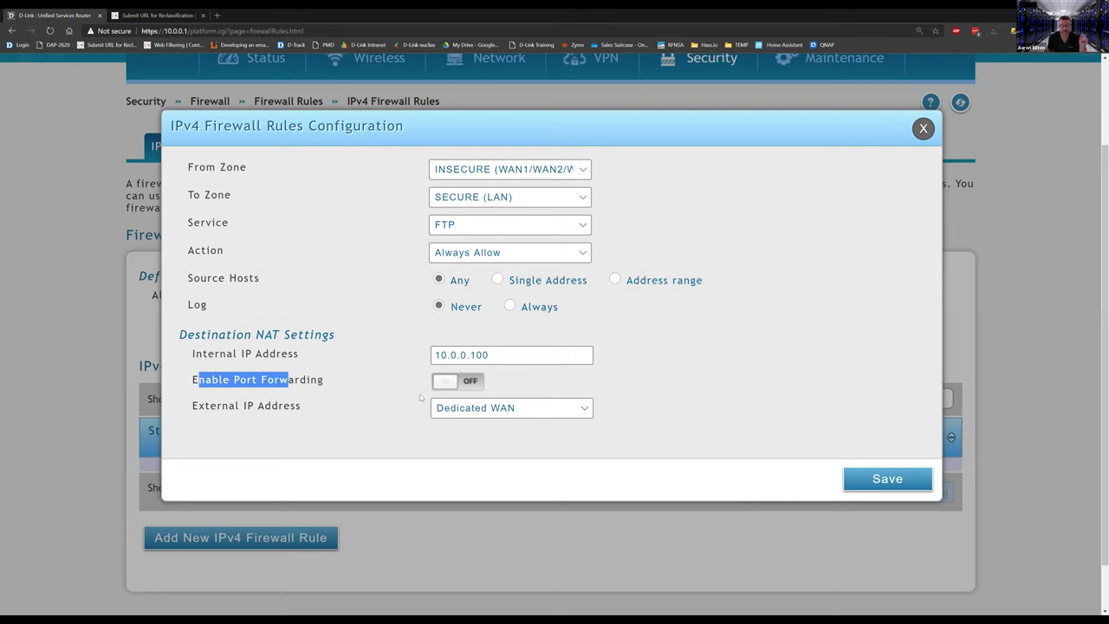
{"action": "left_click", "coordinate": [447, 386]}
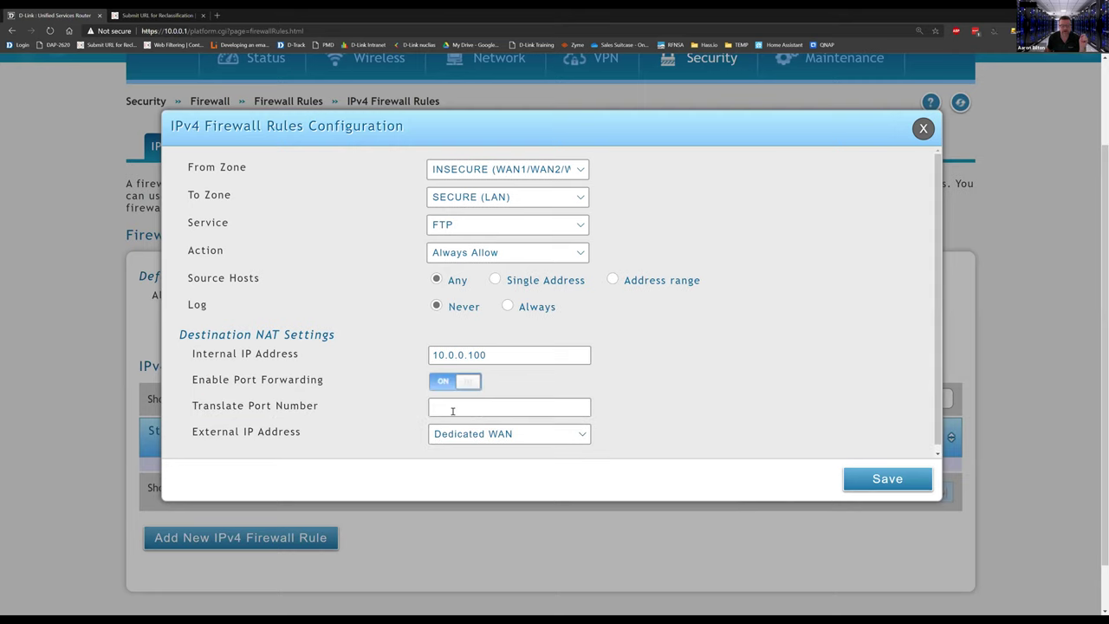
{"action": "left_click", "coordinate": [453, 415]}
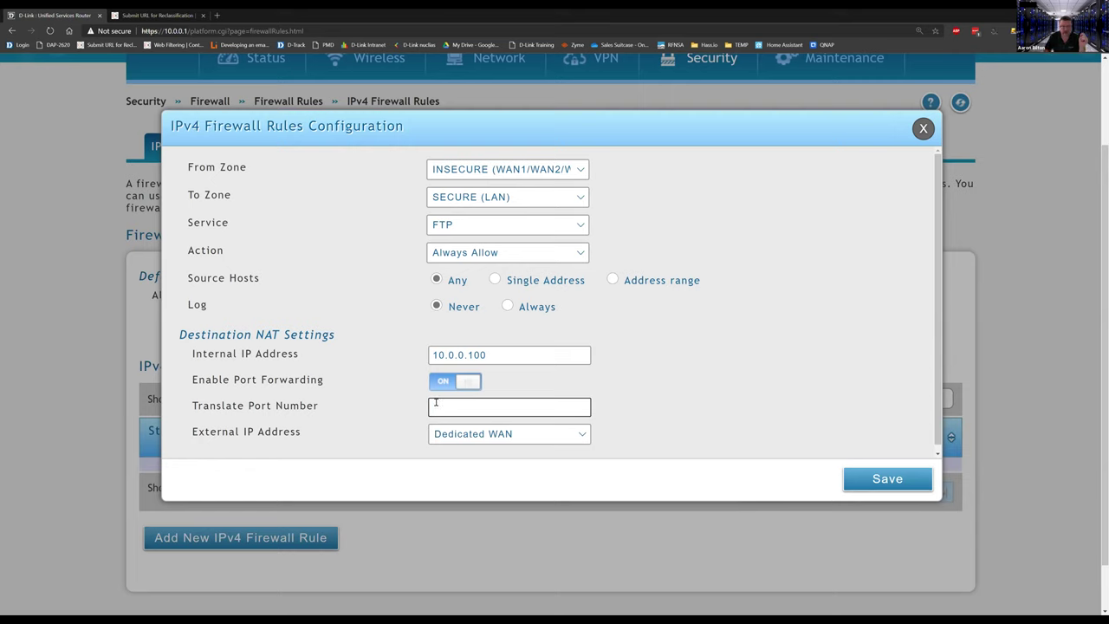
{"action": "type", "text": "80"}
{"action": "left_click", "coordinate": [923, 129]}
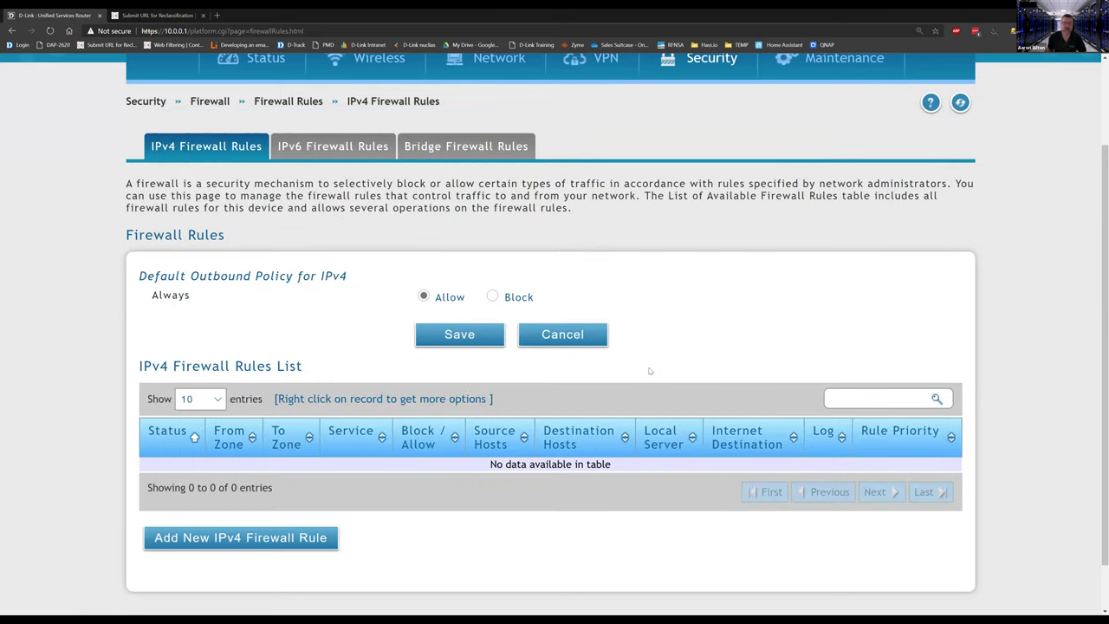
View the Web Content Filter options available in the Security section
{"action": "scroll", "coordinate": [650, 371], "scroll_direction": "up", "scroll_amount": 1}
{"action": "scroll", "coordinate": [650, 371], "scroll_direction": "up", "scroll_amount": 3}
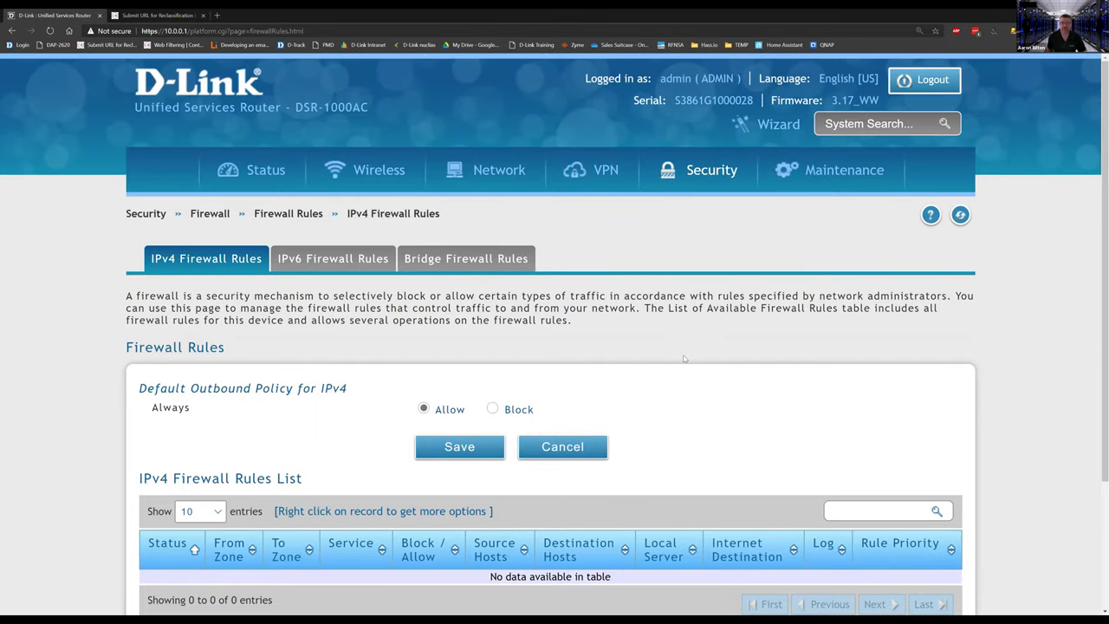
{"action": "mouse_move", "coordinate": [698, 172]}
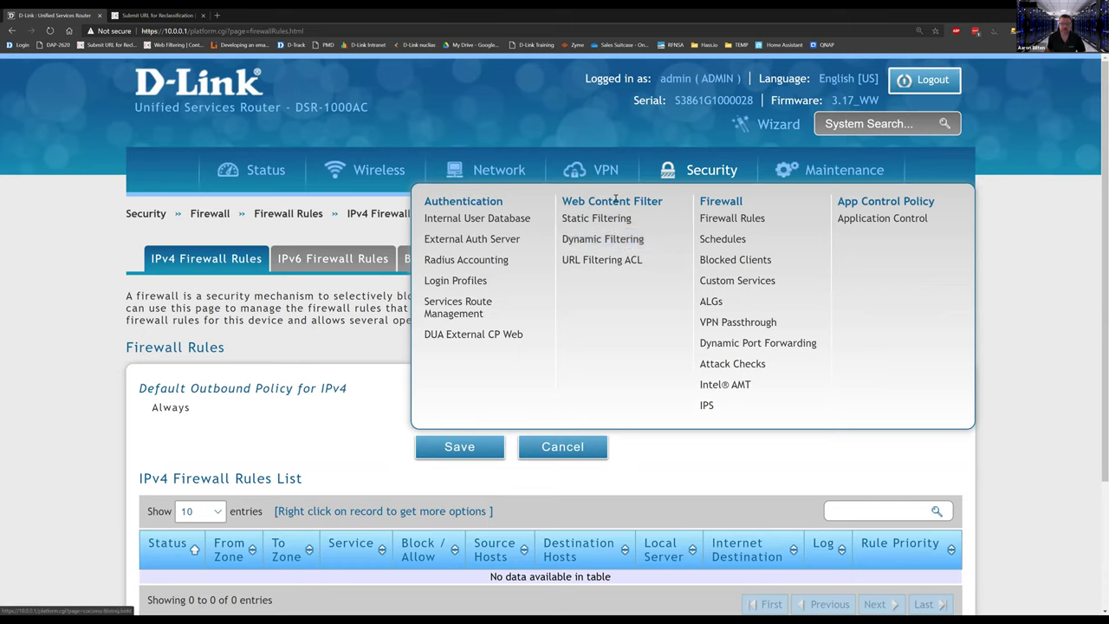
{"action": "left_click_drag", "start_coordinate": [661, 201], "coordinate": [578, 201]}
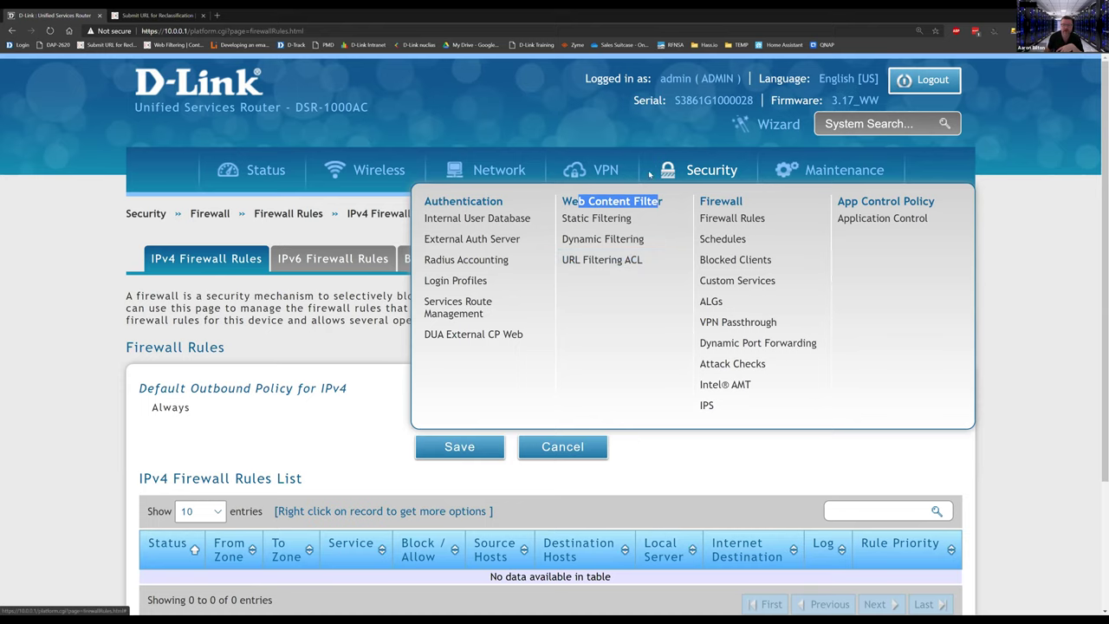
Open the License Update page in the Maintenance section to view the activated licenses
{"action": "mouse_move", "coordinate": [505, 172]}
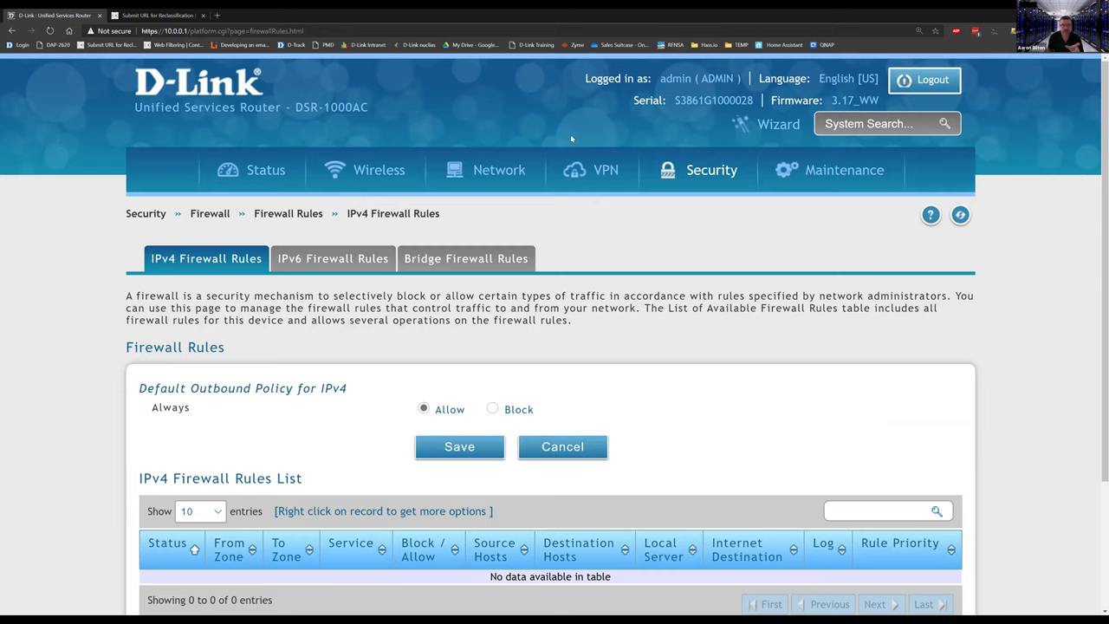
{"action": "mouse_move", "coordinate": [606, 166]}
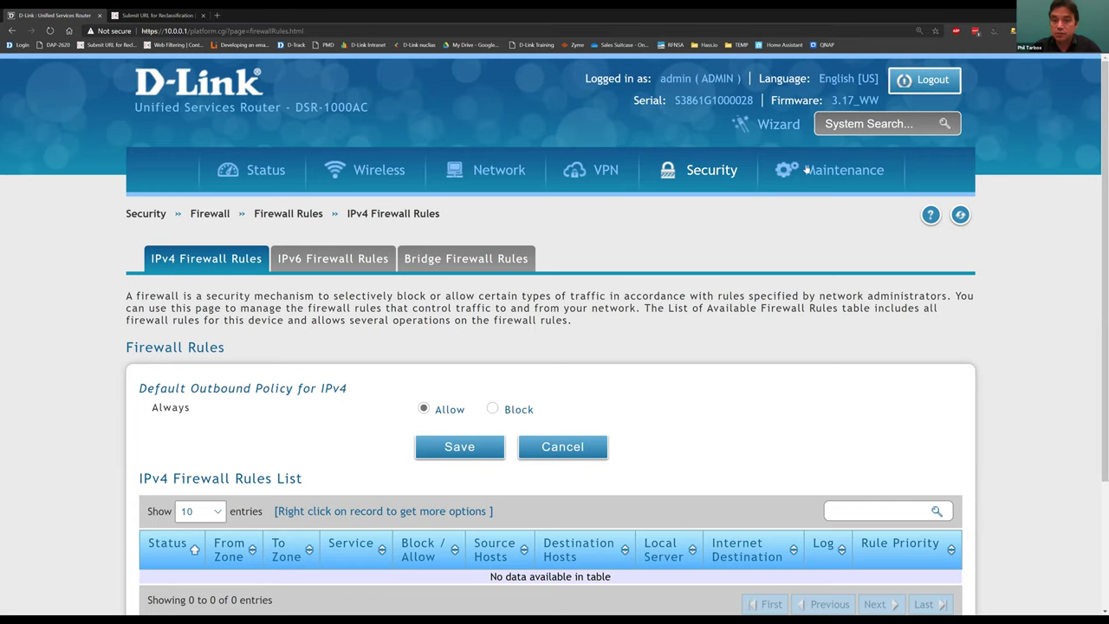
{"action": "mouse_move", "coordinate": [808, 170]}
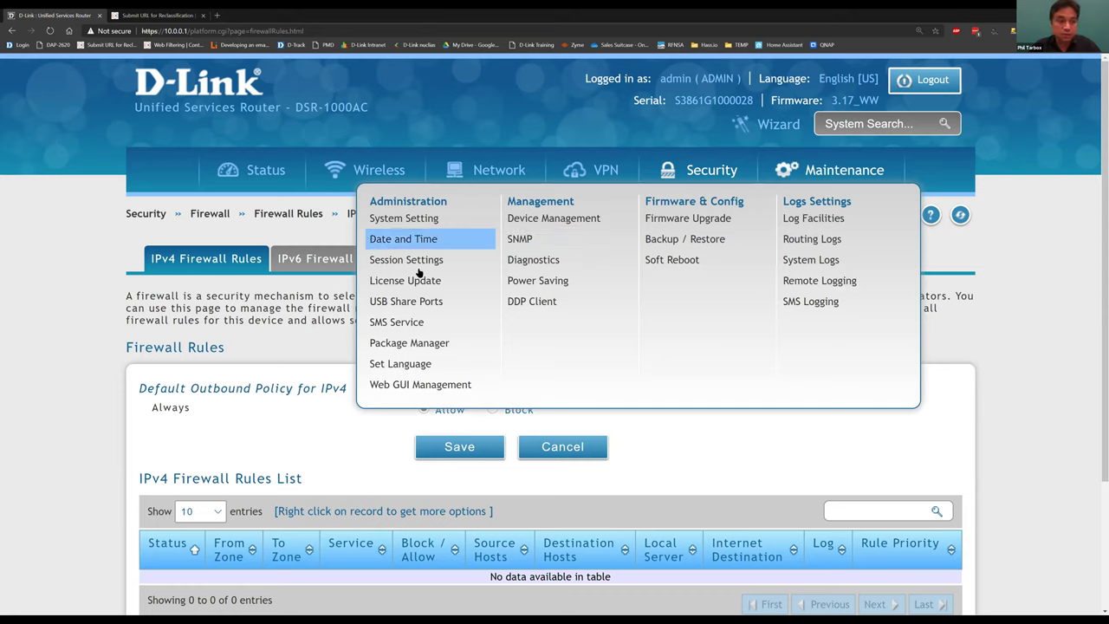
{"action": "left_click", "coordinate": [414, 284]}
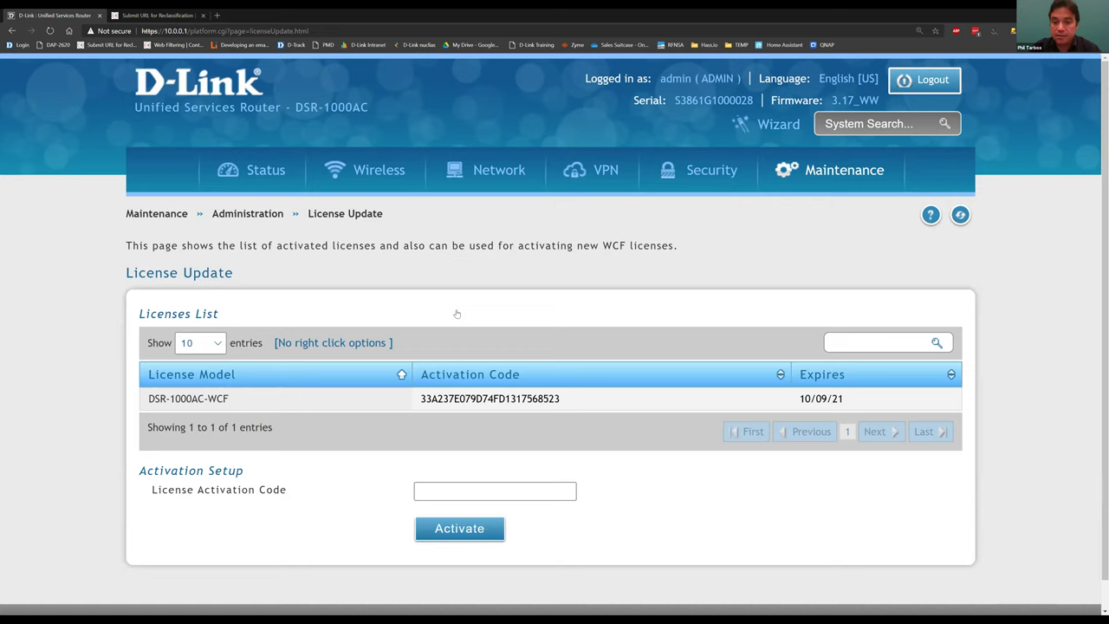
Search the web for "open port check tool" in a new browser tab and open the CanYouSeeMe.org result
{"action": "left_click_drag", "start_coordinate": [229, 399], "coordinate": [128, 394]}
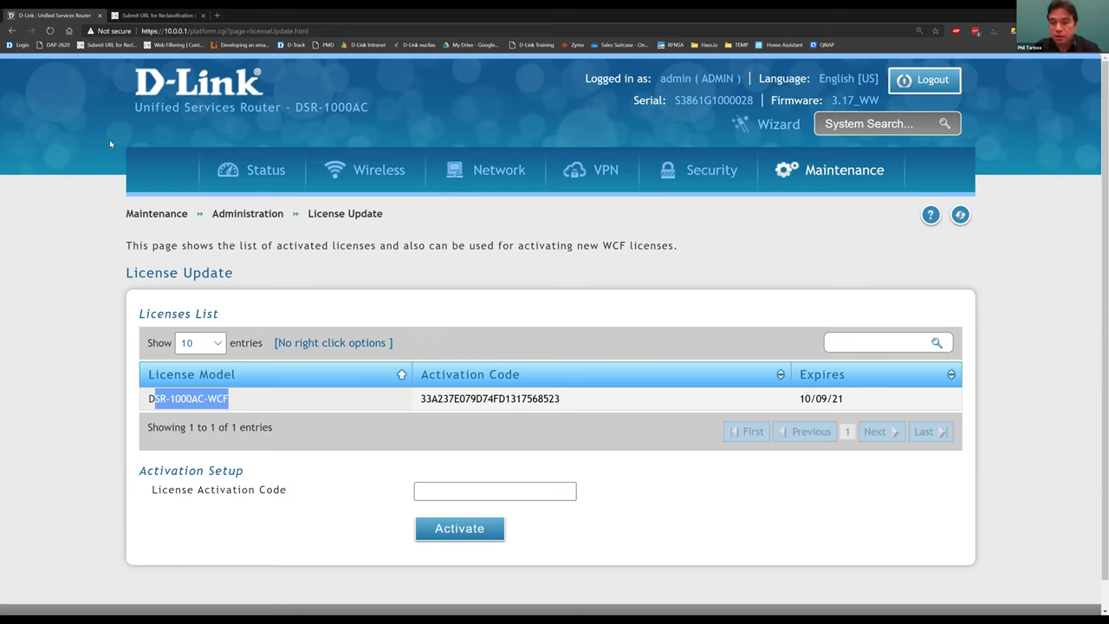
{"action": "left_click", "coordinate": [218, 17]}
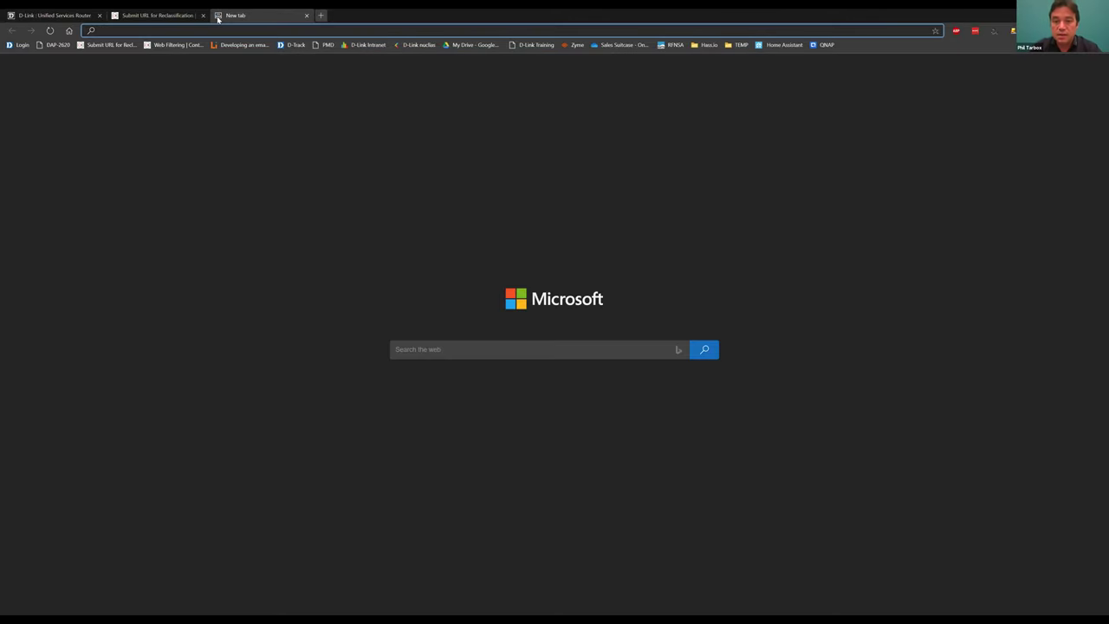
{"action": "type", "text": "open "}
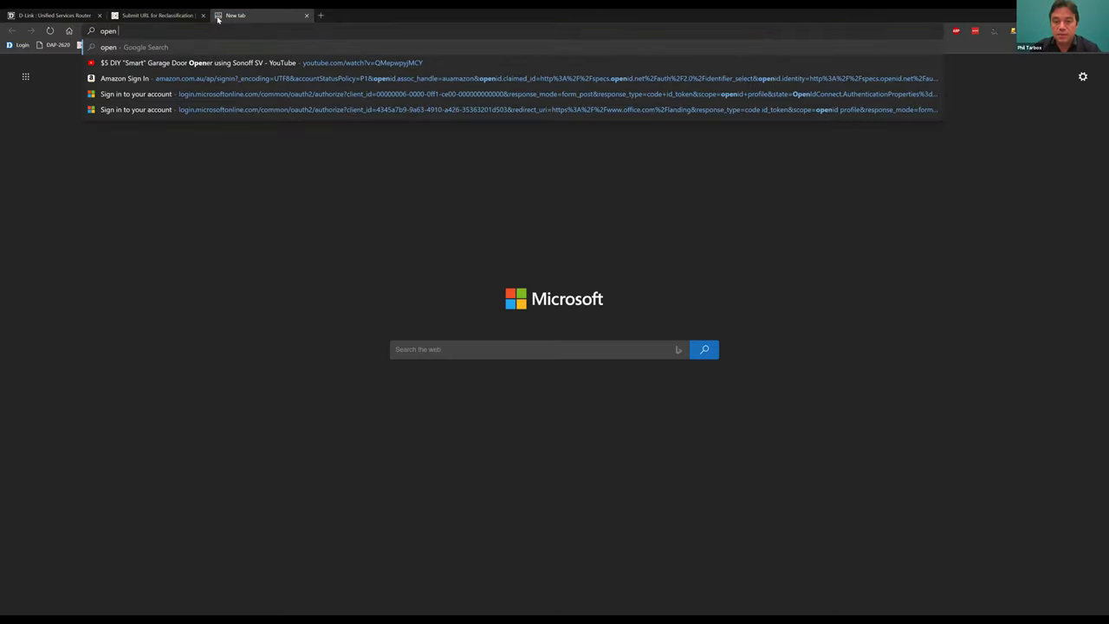
{"action": "type", "text": "port check tool"}
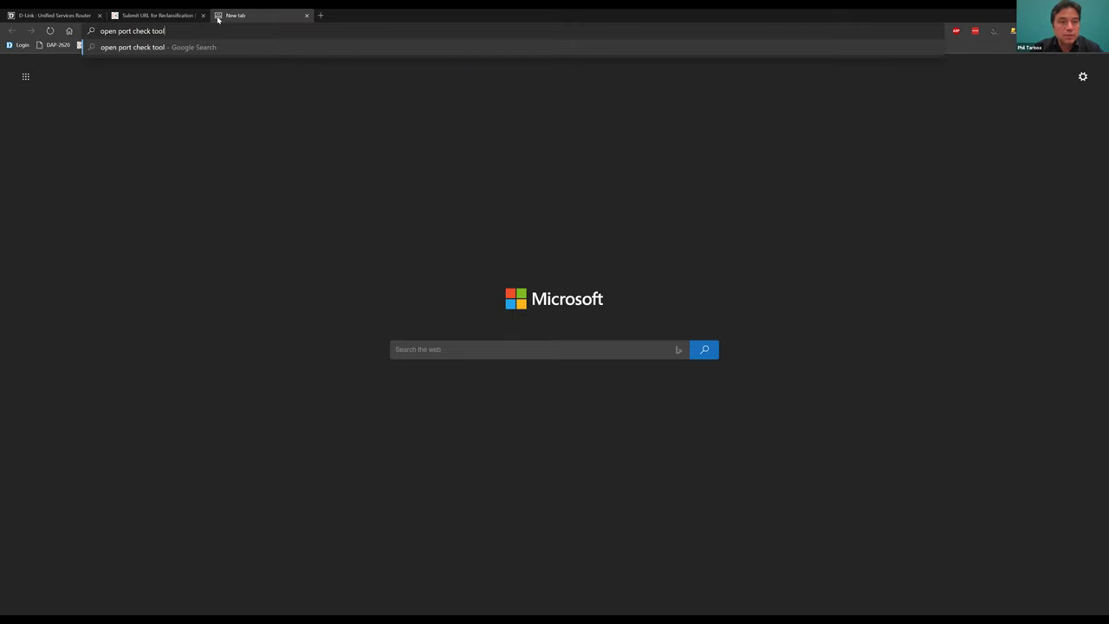
{"action": "key", "text": "Return"}
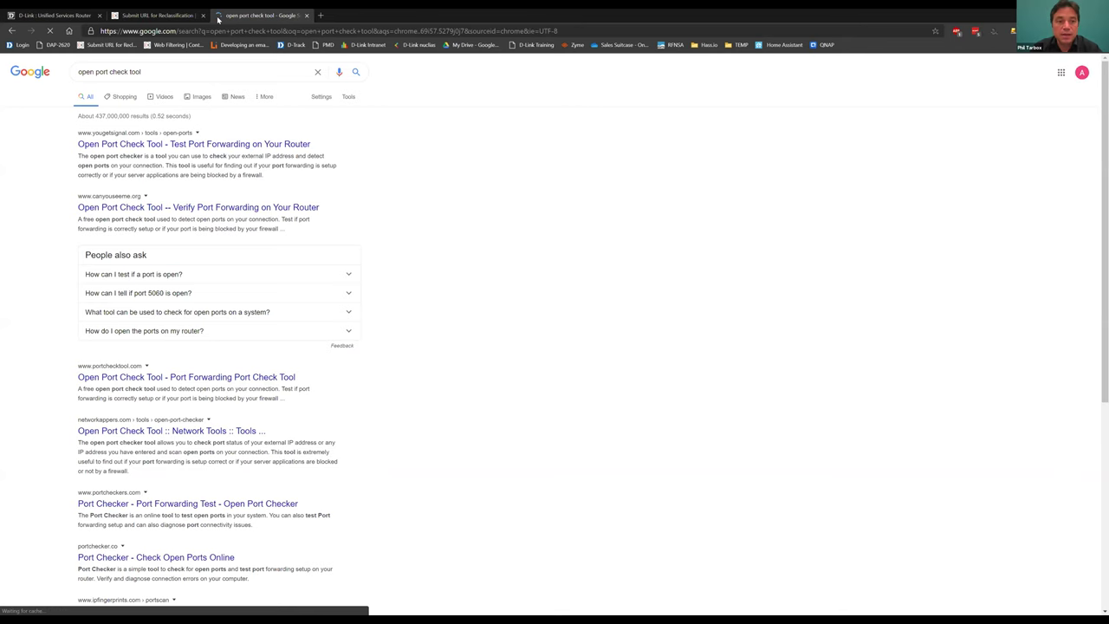
{"action": "left_click", "coordinate": [169, 208]}
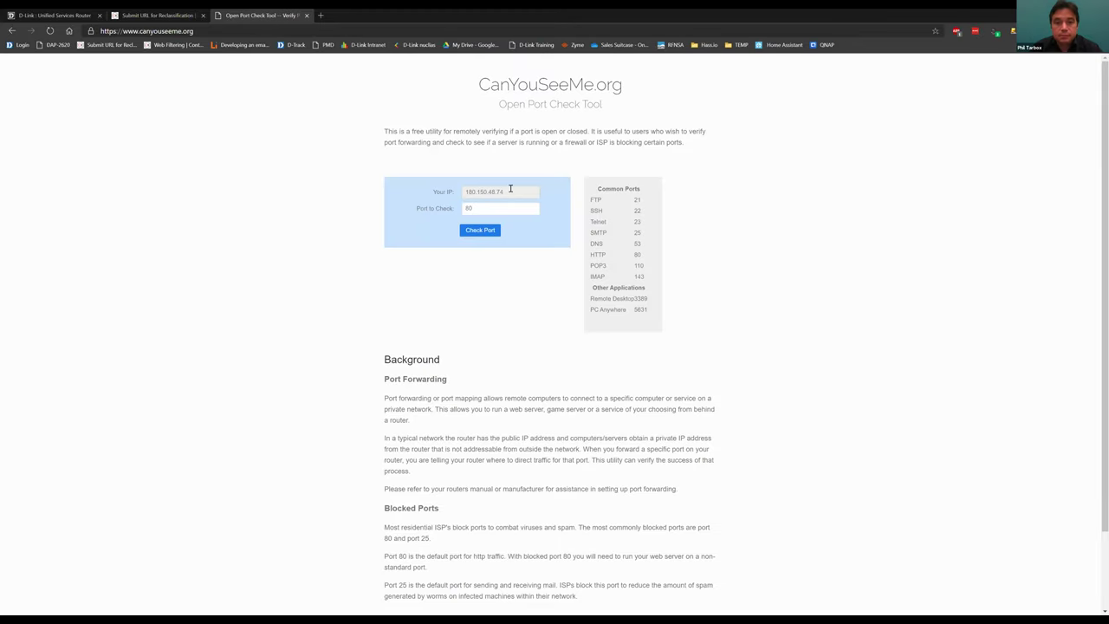
Examine the public IP address in the port check form at an enlarged size and close the CanYouSeeMe.org page
{"action": "left_click_drag", "start_coordinate": [507, 191], "coordinate": [439, 193]}
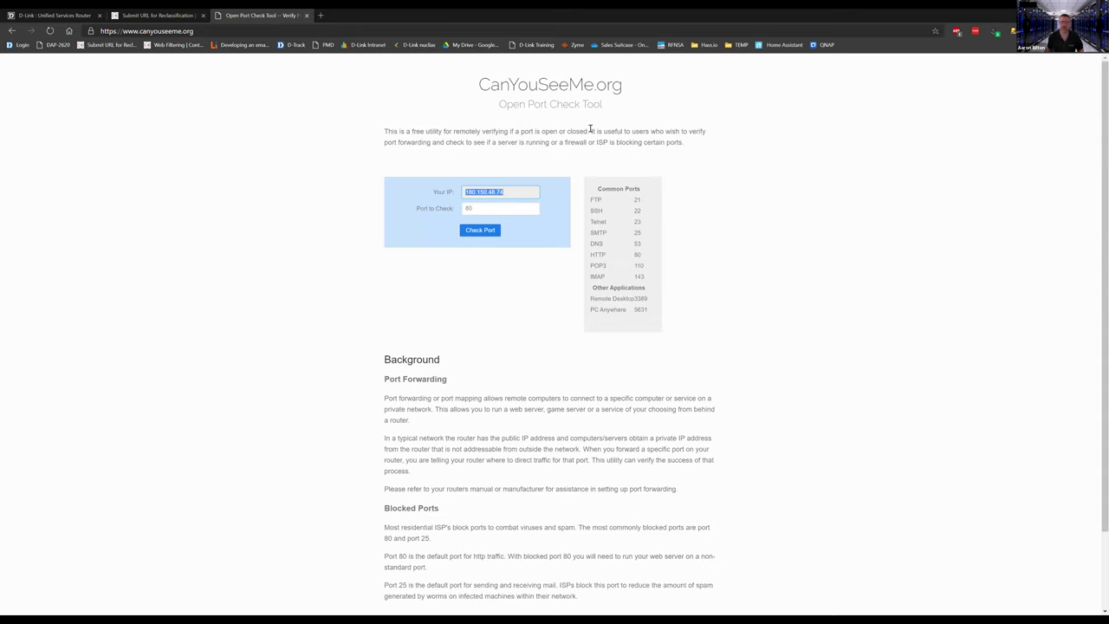
{"action": "key", "text": "ctrl+plus"}
{"action": "key", "text": "ctrl+plus"}
{"action": "key", "text": "ctrl+plus"}
{"action": "key", "text": "ctrl+plus"}
{"action": "key", "text": "ctrl+plus"}
{"action": "key", "text": "ctrl+plus"}
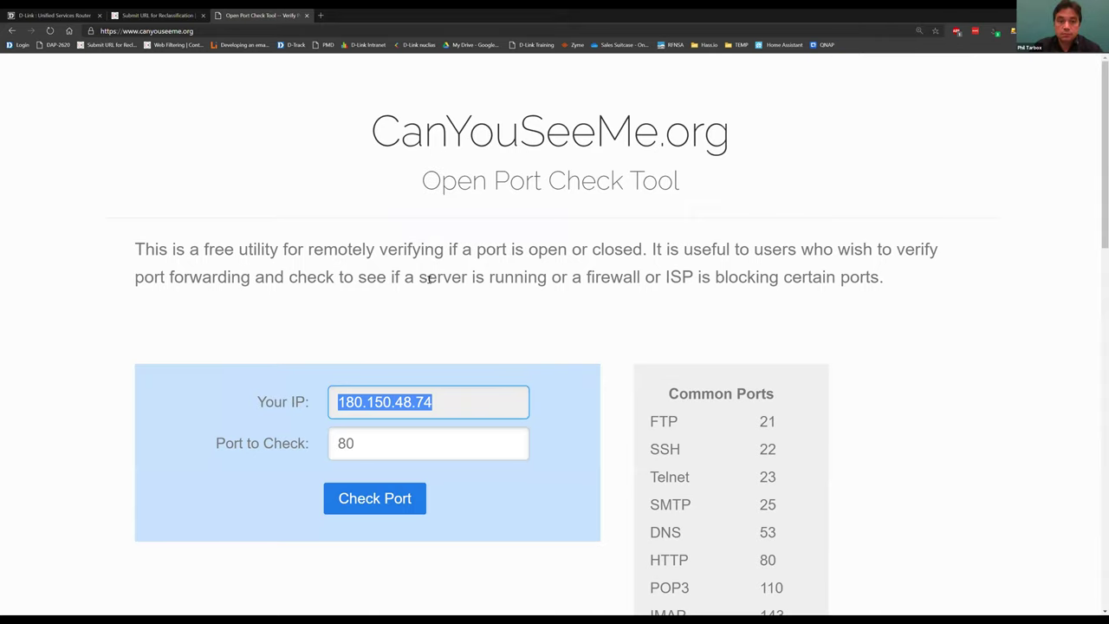
{"action": "left_click", "coordinate": [306, 16]}
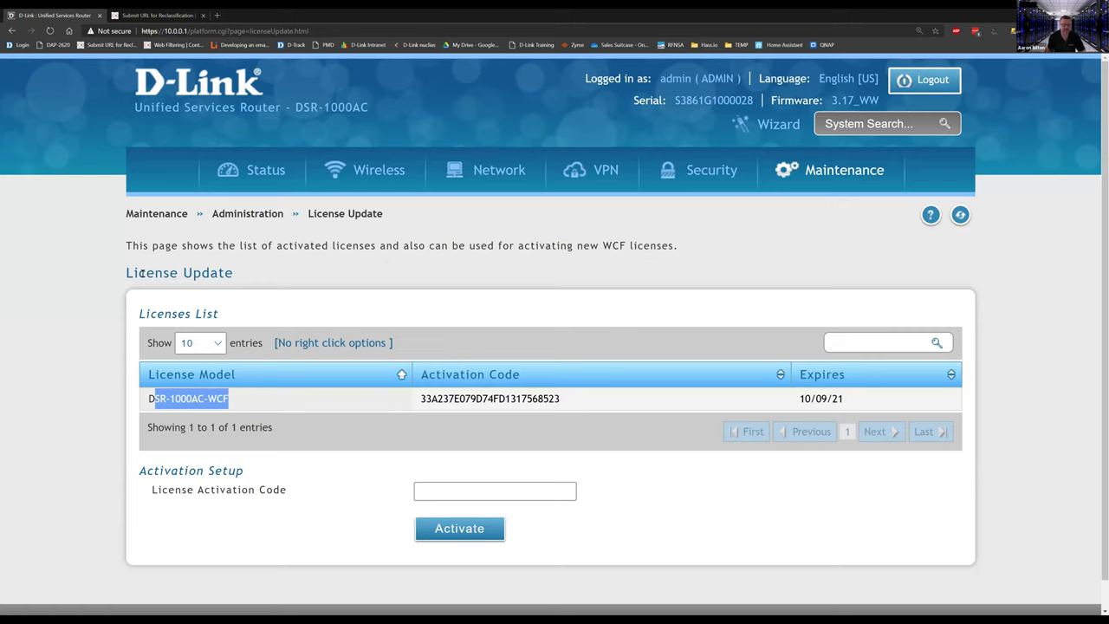
Review the license model on the License Update page and view the Content Filtering setting on the Static Filtering page
{"action": "left_click_drag", "start_coordinate": [142, 273], "coordinate": [225, 272]}
{"action": "left_click_drag", "start_coordinate": [229, 401], "coordinate": [161, 399]}
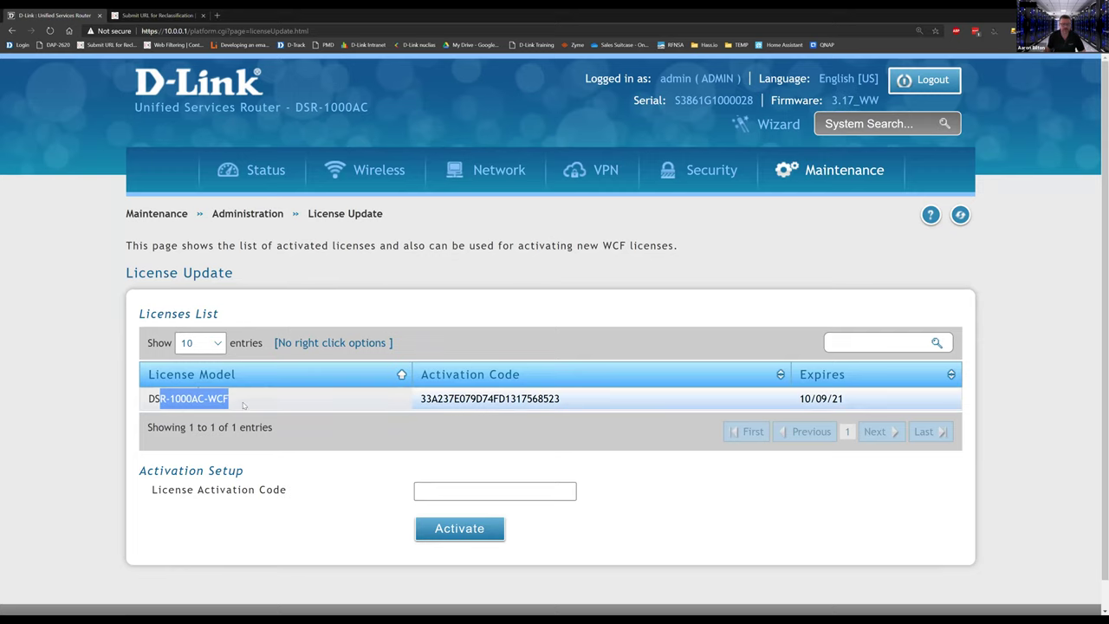
{"action": "mouse_move", "coordinate": [675, 172]}
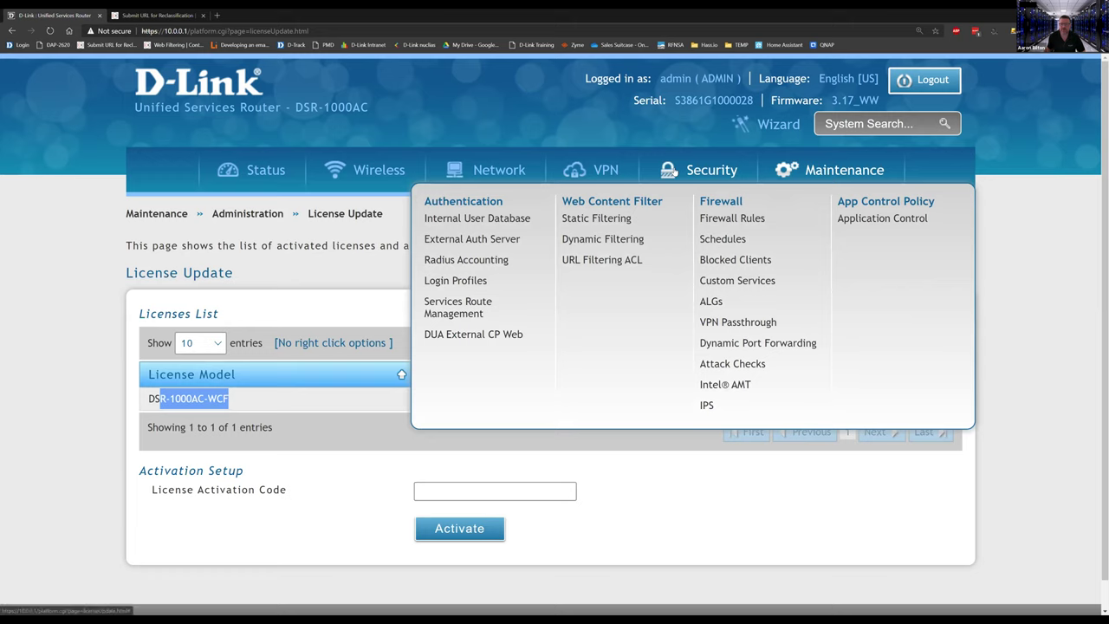
{"action": "left_click", "coordinate": [613, 221]}
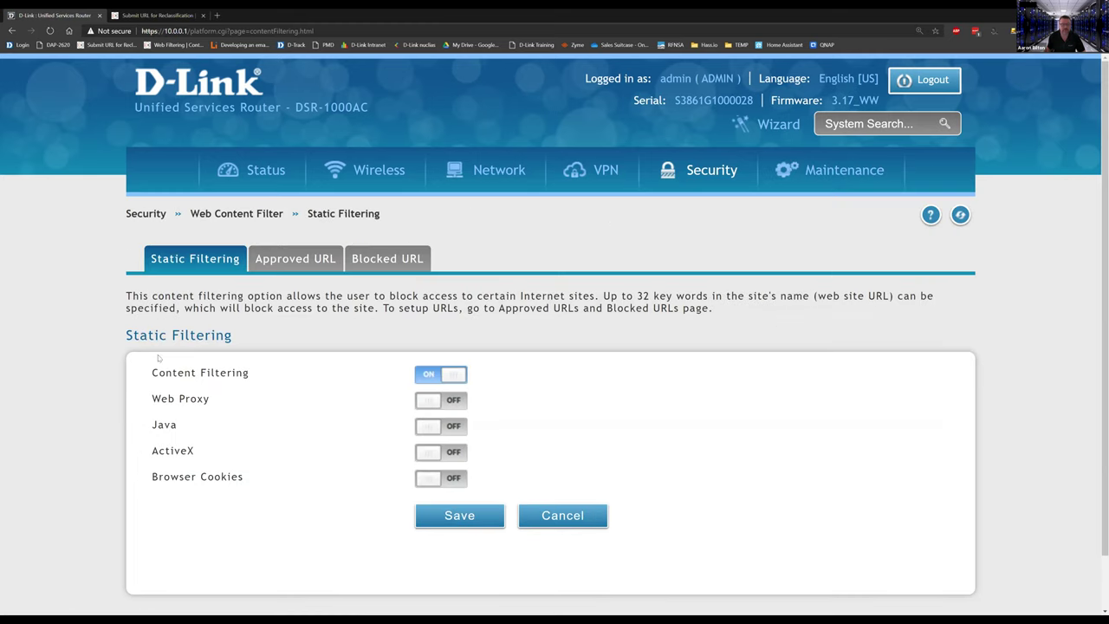
{"action": "left_click_drag", "start_coordinate": [166, 373], "coordinate": [220, 374]}
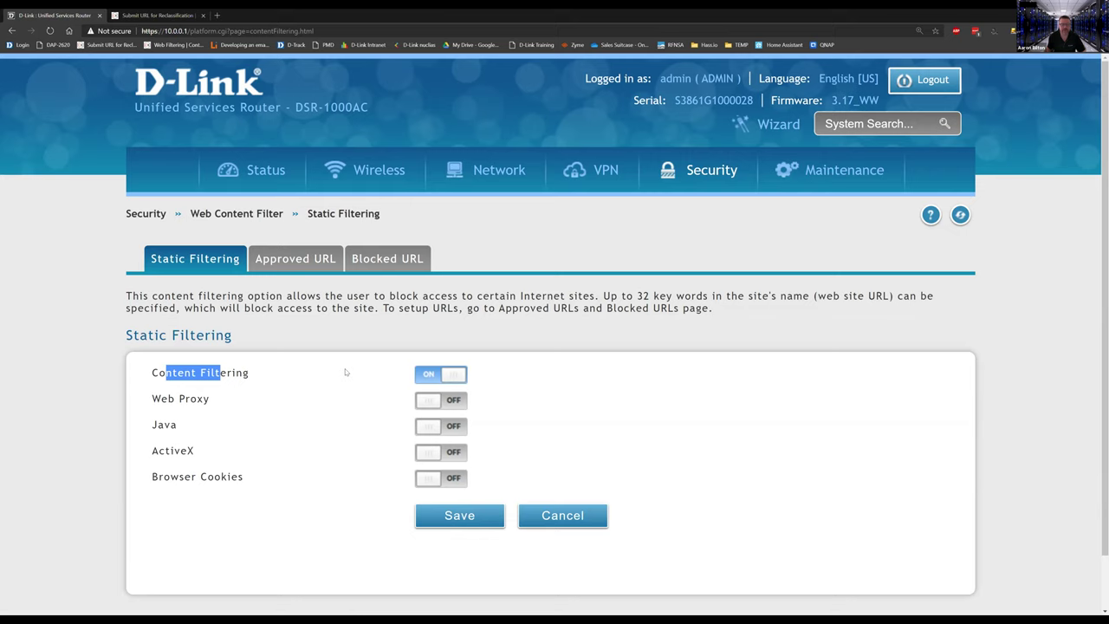
Open the Dynamic Filtering page of the Web Content Filter and review the Non-Managed Action setting and blockable categories
{"action": "mouse_move", "coordinate": [661, 178]}
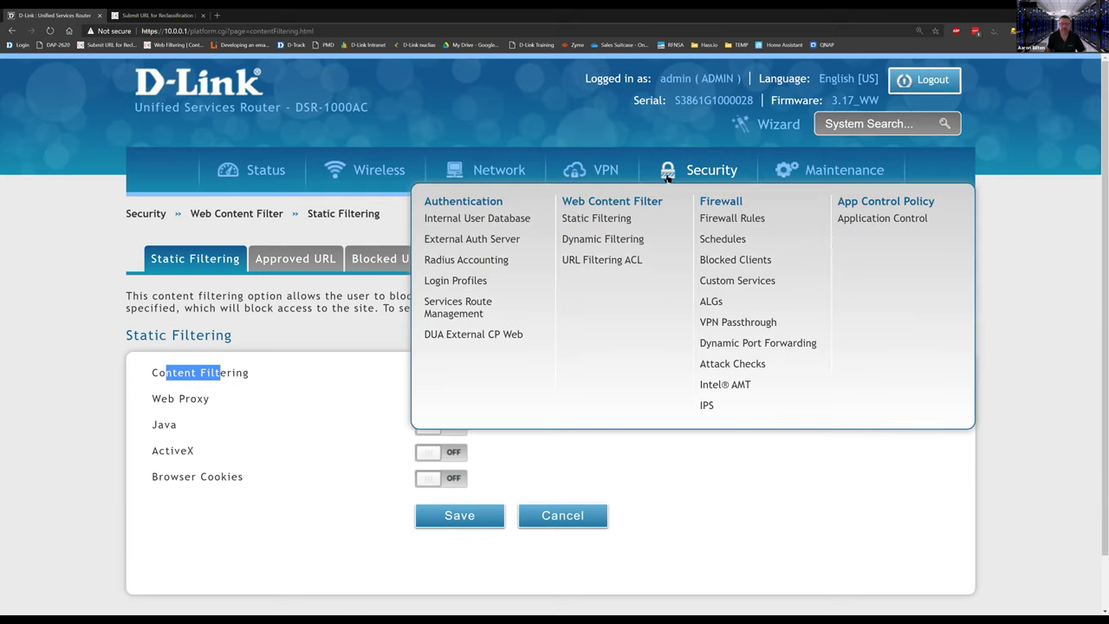
{"action": "left_click", "coordinate": [594, 240]}
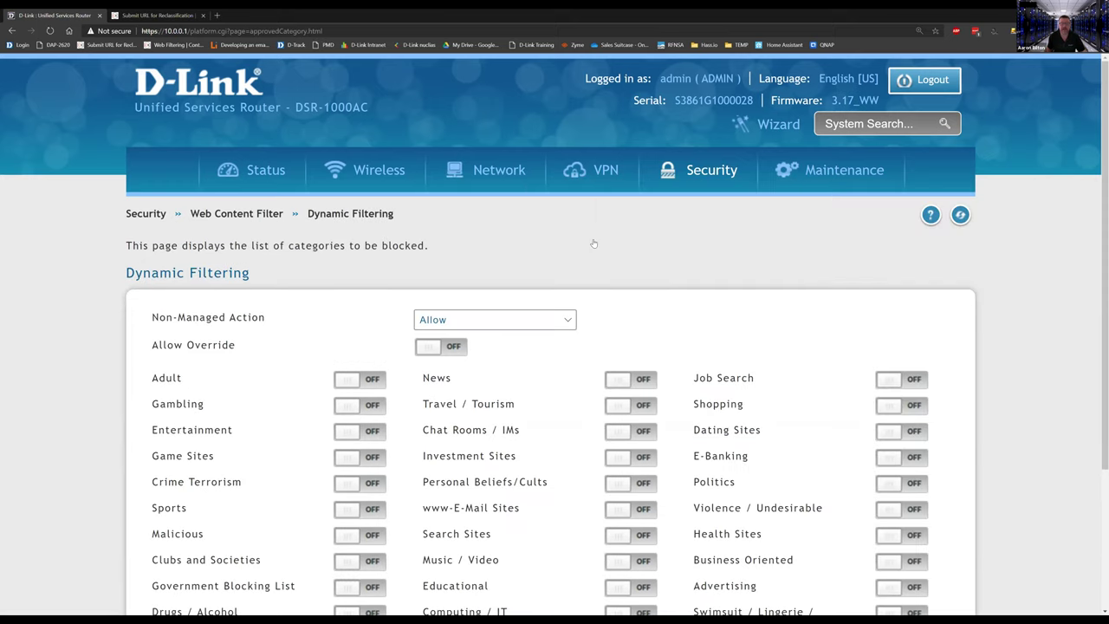
{"action": "scroll", "coordinate": [595, 239], "scroll_direction": "down", "scroll_amount": 2}
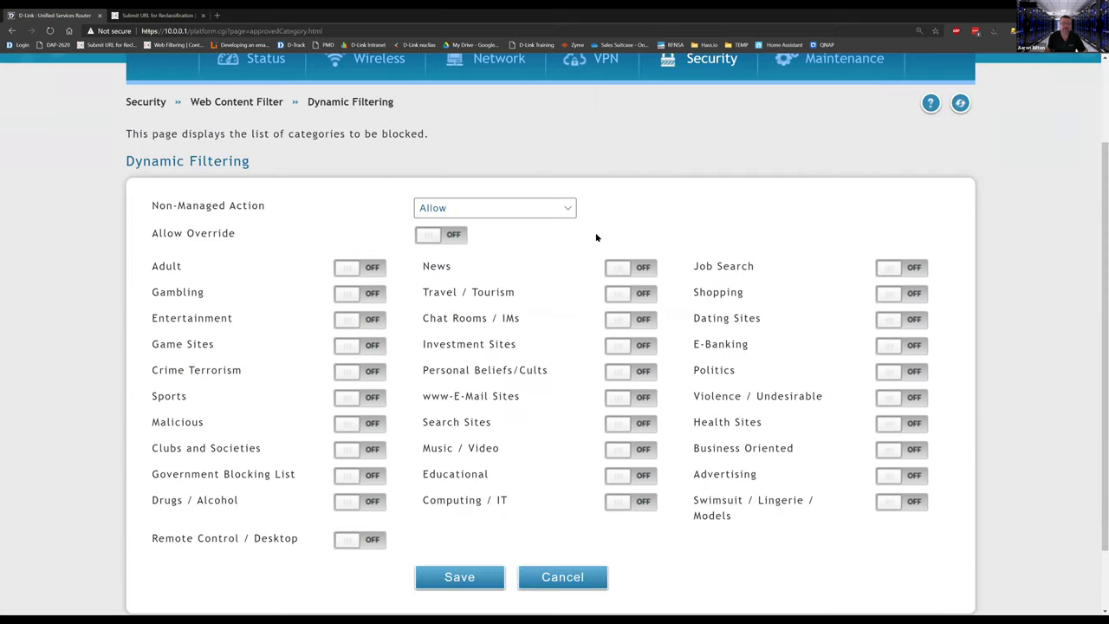
{"action": "left_click_drag", "start_coordinate": [159, 149], "coordinate": [245, 150]}
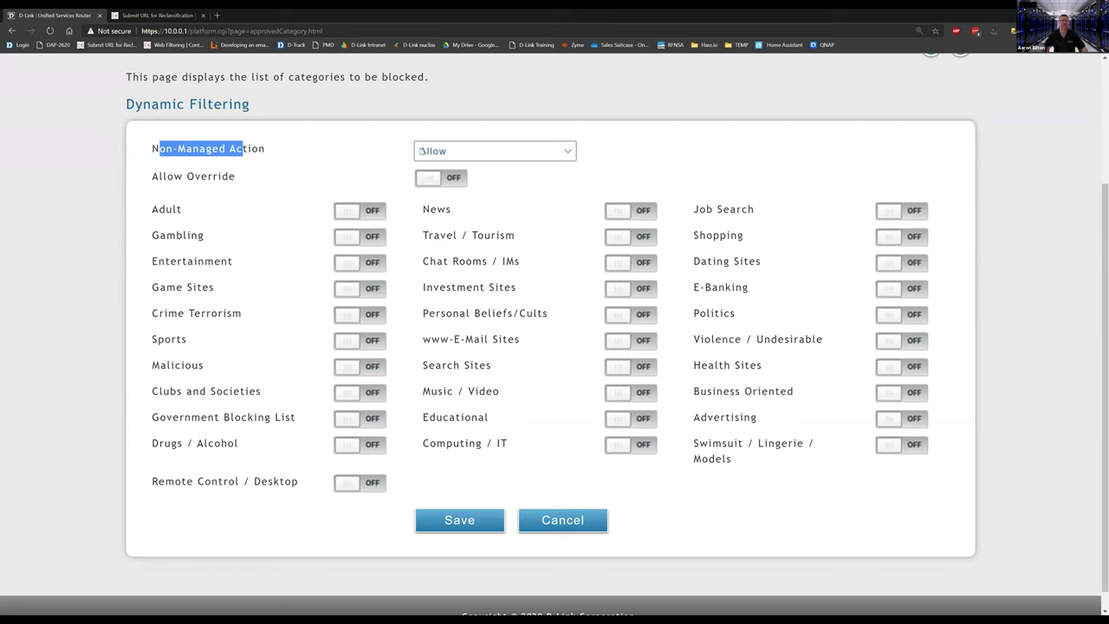
{"action": "left_click", "coordinate": [220, 216]}
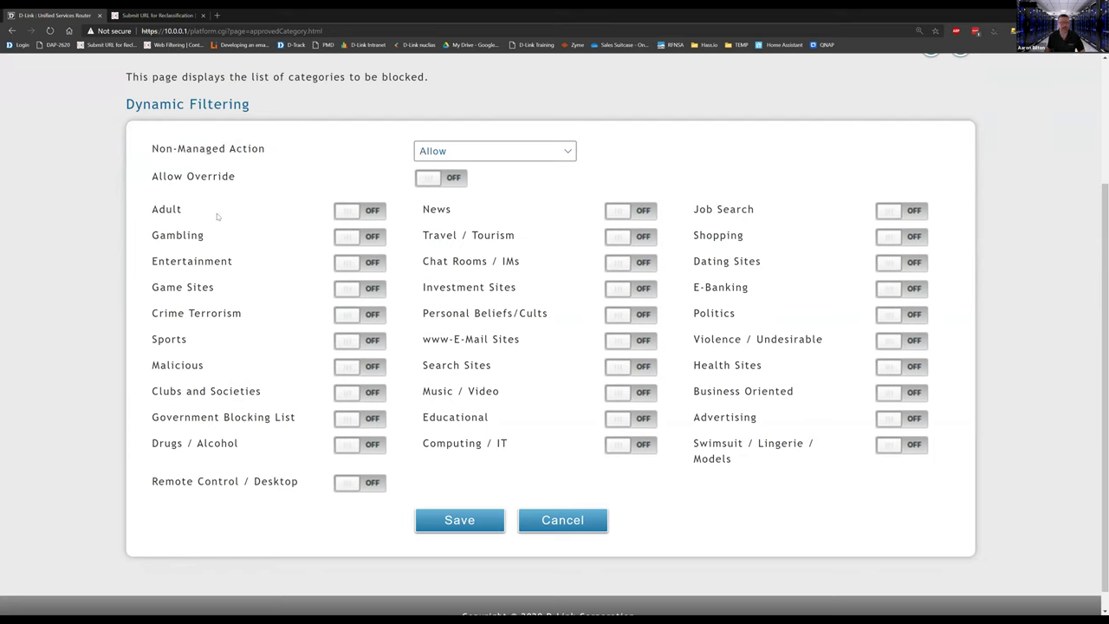
Turn on the Adult, Crime Terrorism, Drugs / Alcohol, Malicious, Personal Beliefs/Cults and Swimsuit / Lingerie / Models categories for blocking
{"action": "left_click", "coordinate": [348, 215]}
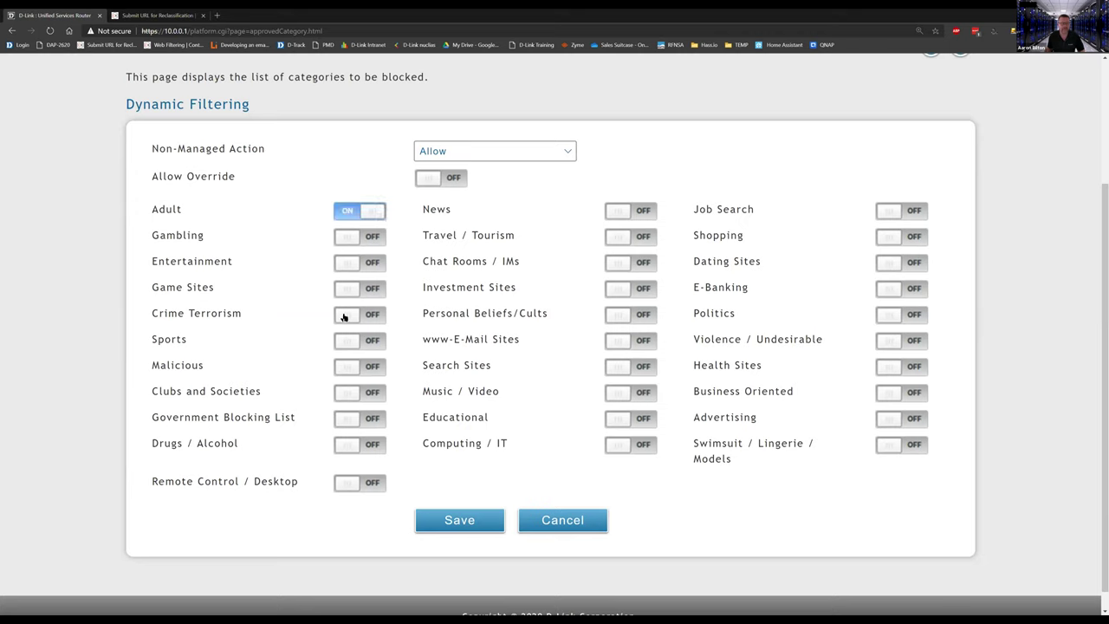
{"action": "left_click", "coordinate": [345, 318]}
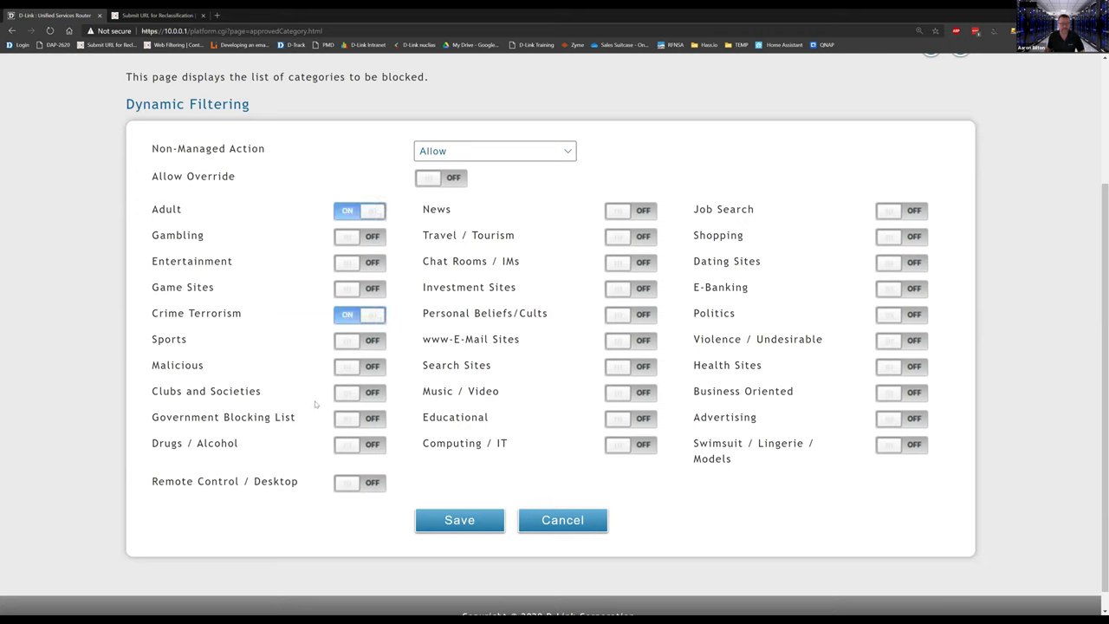
{"action": "left_click", "coordinate": [347, 445]}
{"action": "left_click", "coordinate": [351, 371]}
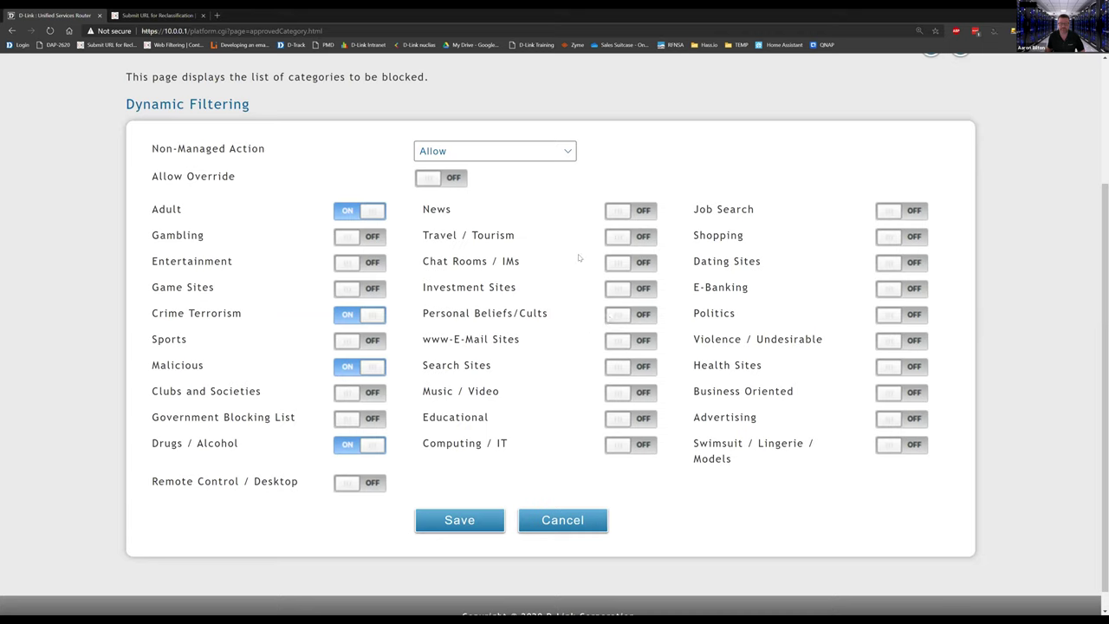
{"action": "left_click", "coordinate": [617, 317]}
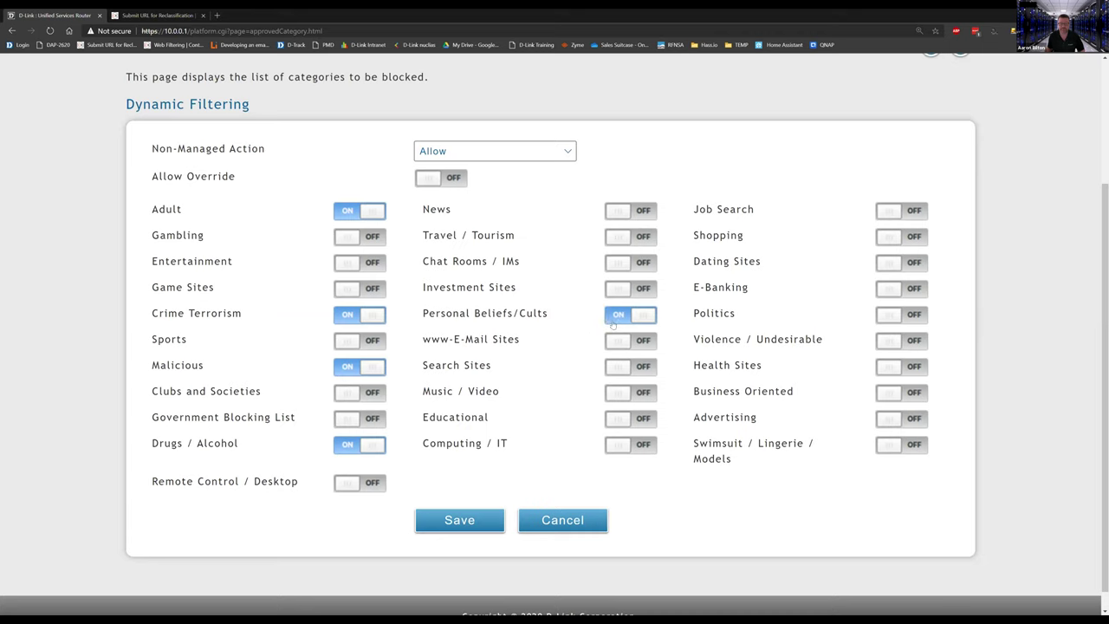
{"action": "left_click", "coordinate": [885, 446]}
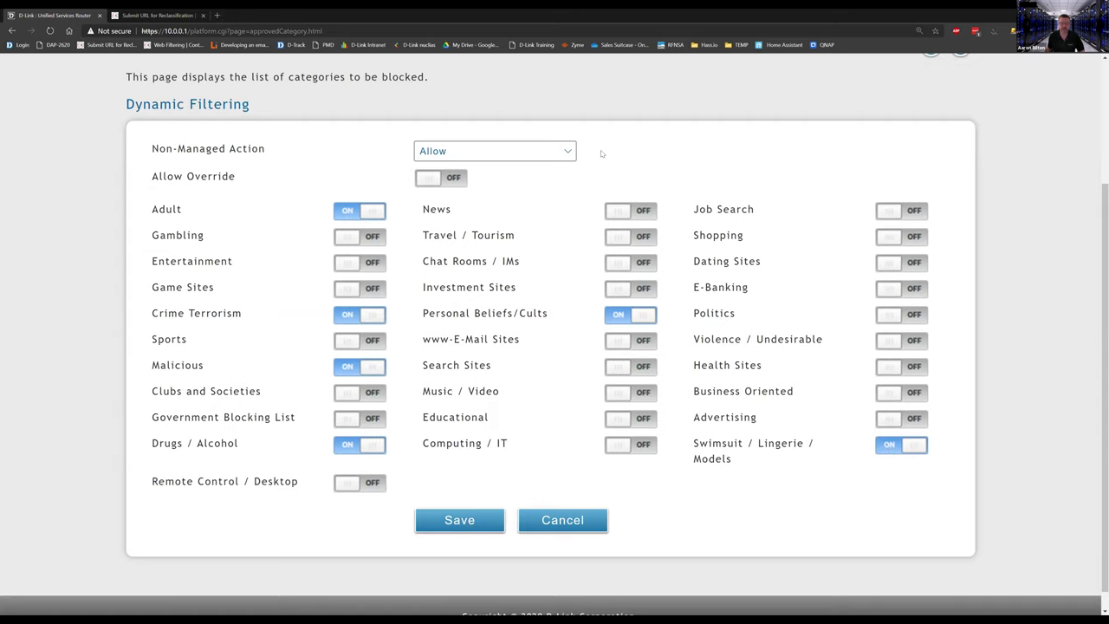
Turn on Allow Override for dynamic filtering and select the value in the Override Timeout field
{"action": "scroll", "coordinate": [611, 143], "scroll_direction": "up", "scroll_amount": 2}
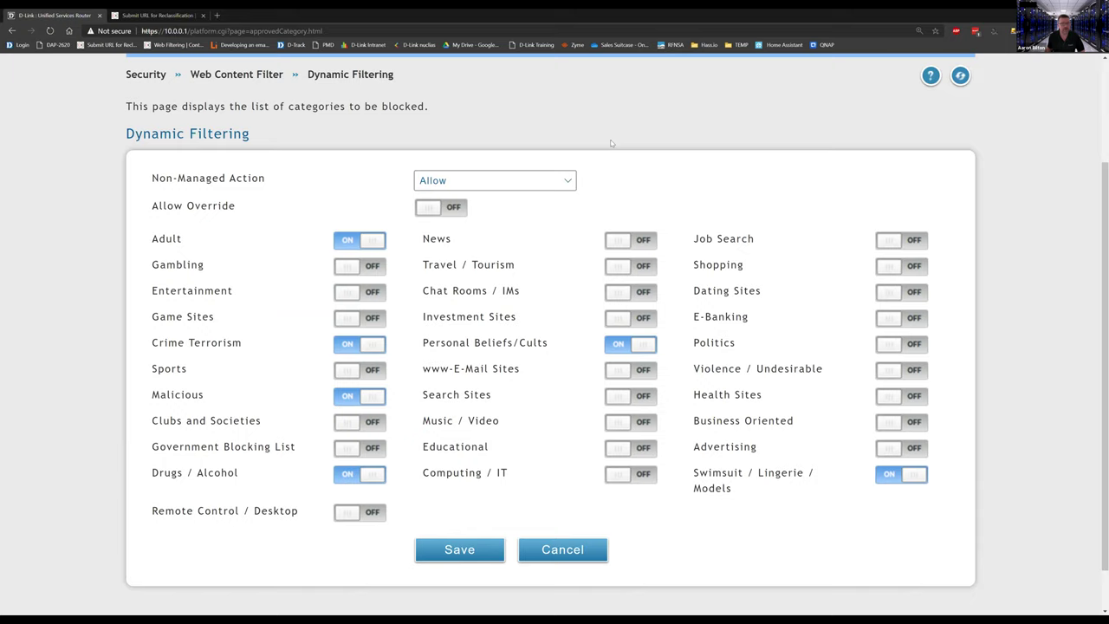
{"action": "scroll", "coordinate": [612, 143], "scroll_direction": "up", "scroll_amount": 1}
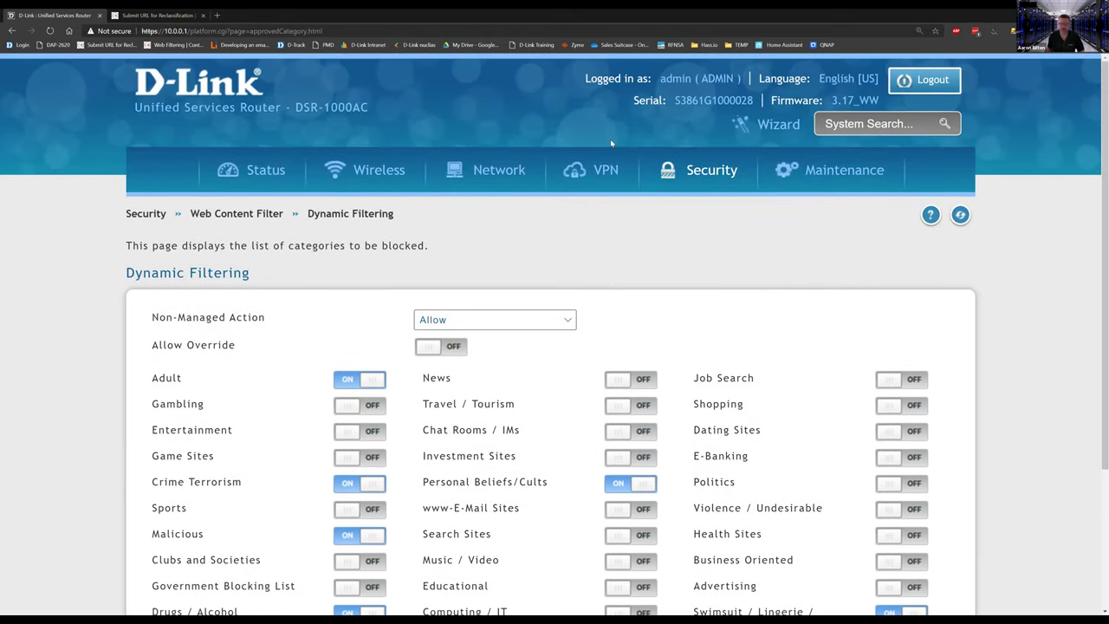
{"action": "mouse_move", "coordinate": [609, 238]}
{"action": "scroll", "coordinate": [523, 254], "scroll_direction": "down", "scroll_amount": 1}
{"action": "scroll", "coordinate": [524, 255], "scroll_direction": "up", "scroll_amount": 1}
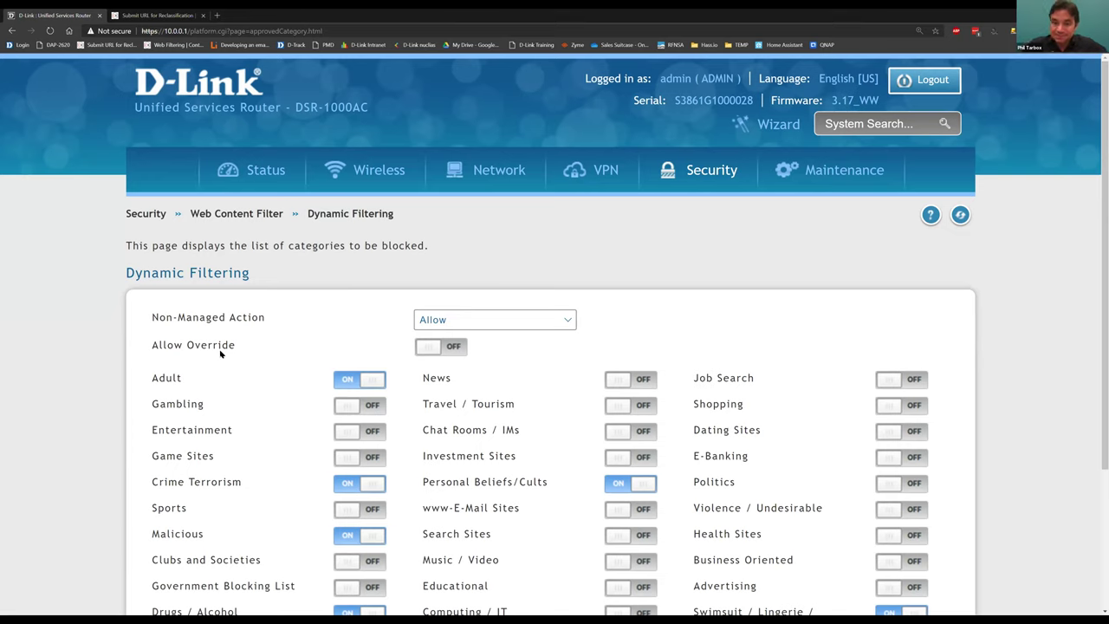
{"action": "left_click_drag", "start_coordinate": [174, 348], "coordinate": [316, 354]}
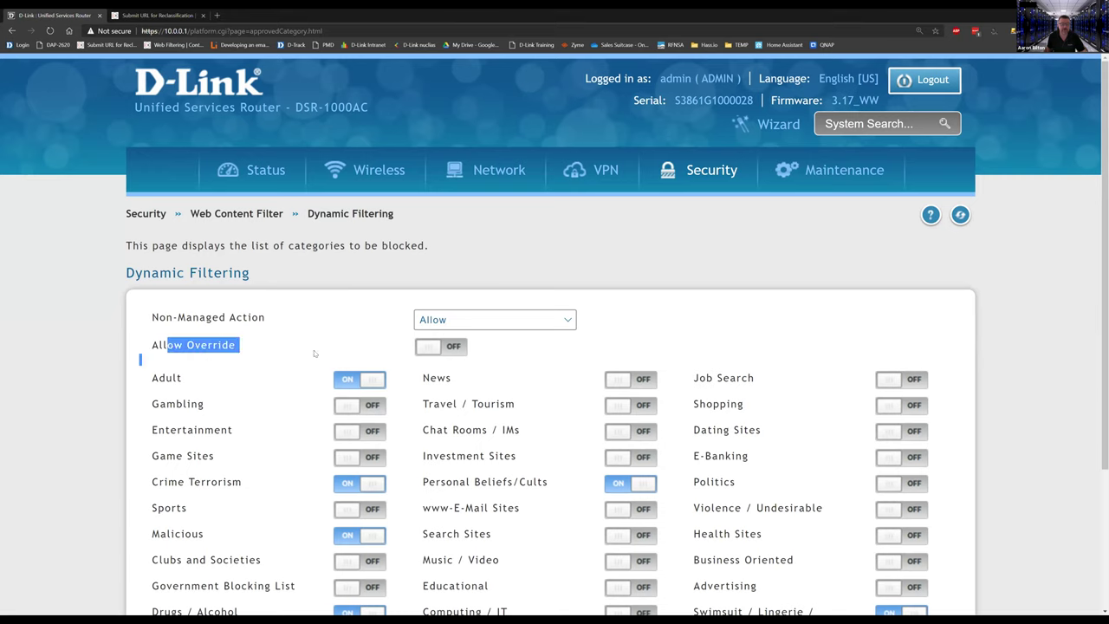
{"action": "left_click", "coordinate": [424, 350]}
{"action": "left_click_drag", "start_coordinate": [443, 372], "coordinate": [401, 372]}
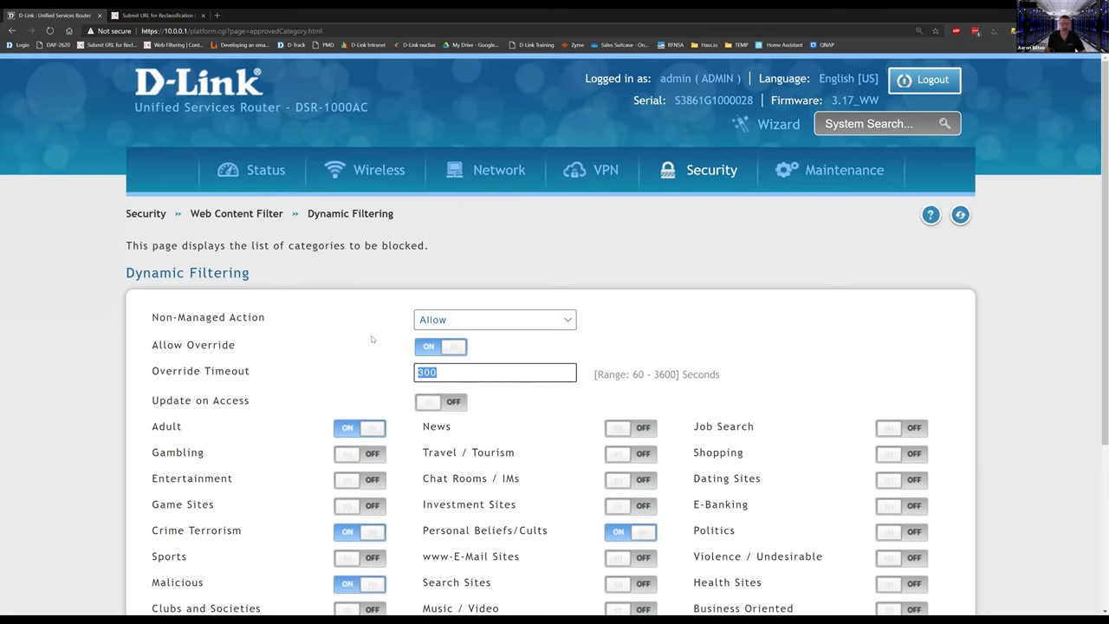
View ContentKeeper's Submit URL page for site reclassification and return to the router's Dynamic Filtering page
{"action": "scroll", "coordinate": [372, 339], "scroll_direction": "down", "scroll_amount": 2}
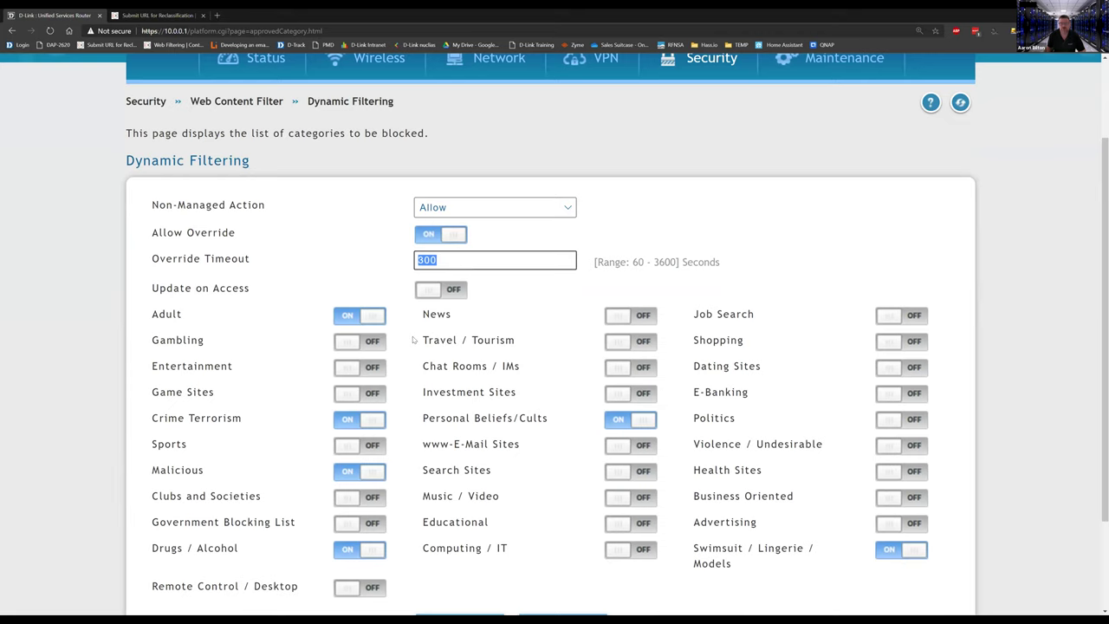
{"action": "left_click_drag", "start_coordinate": [451, 392], "coordinate": [496, 394]}
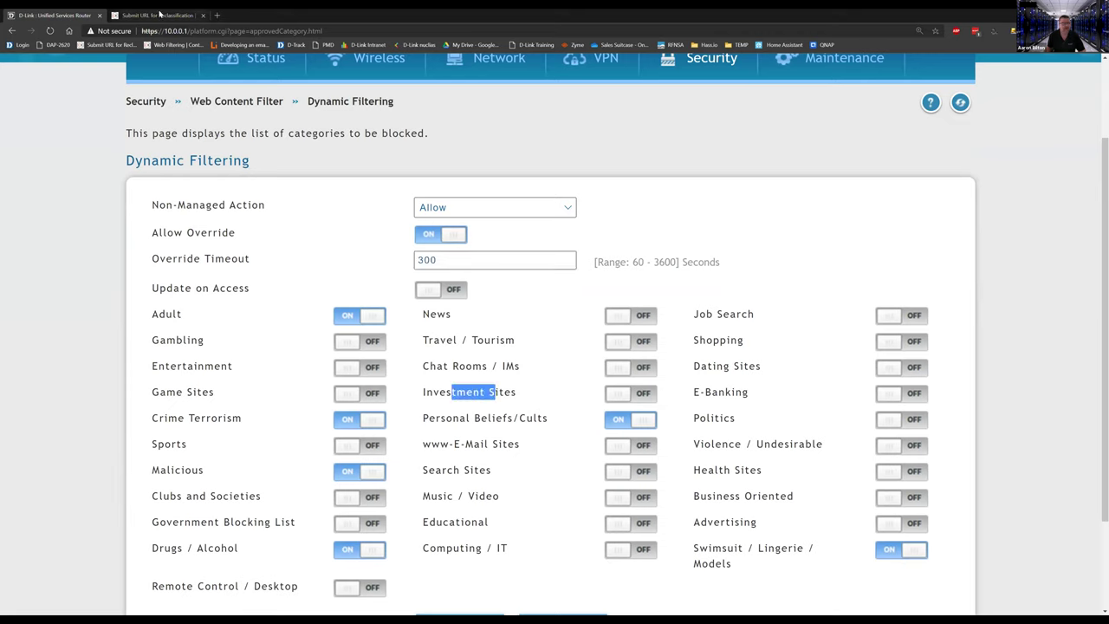
{"action": "left_click", "coordinate": [161, 16]}
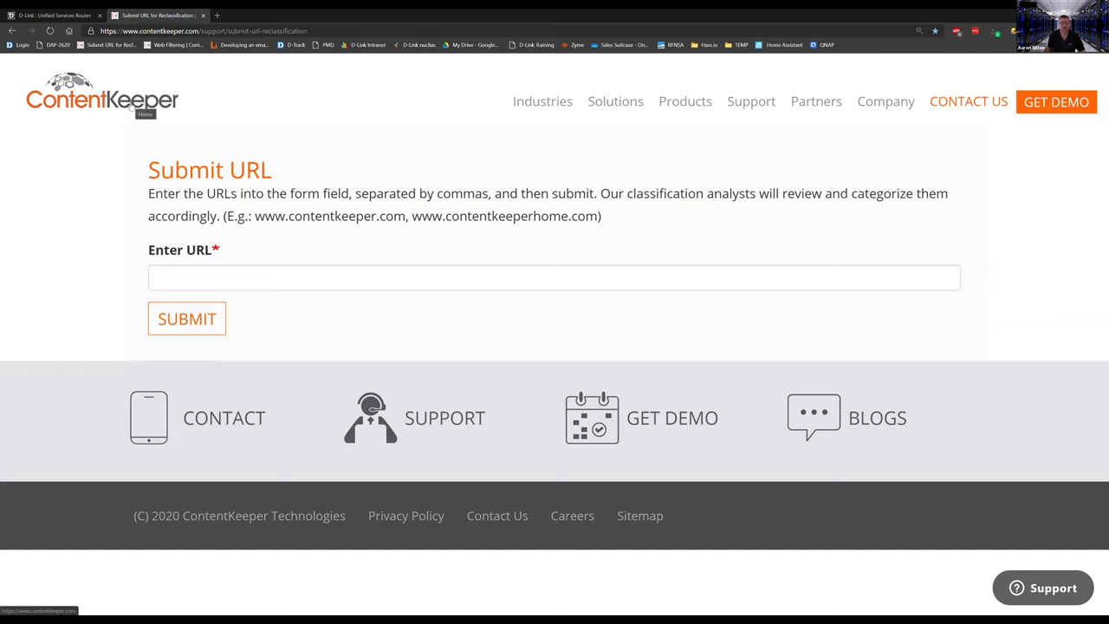
{"action": "left_click", "coordinate": [191, 291]}
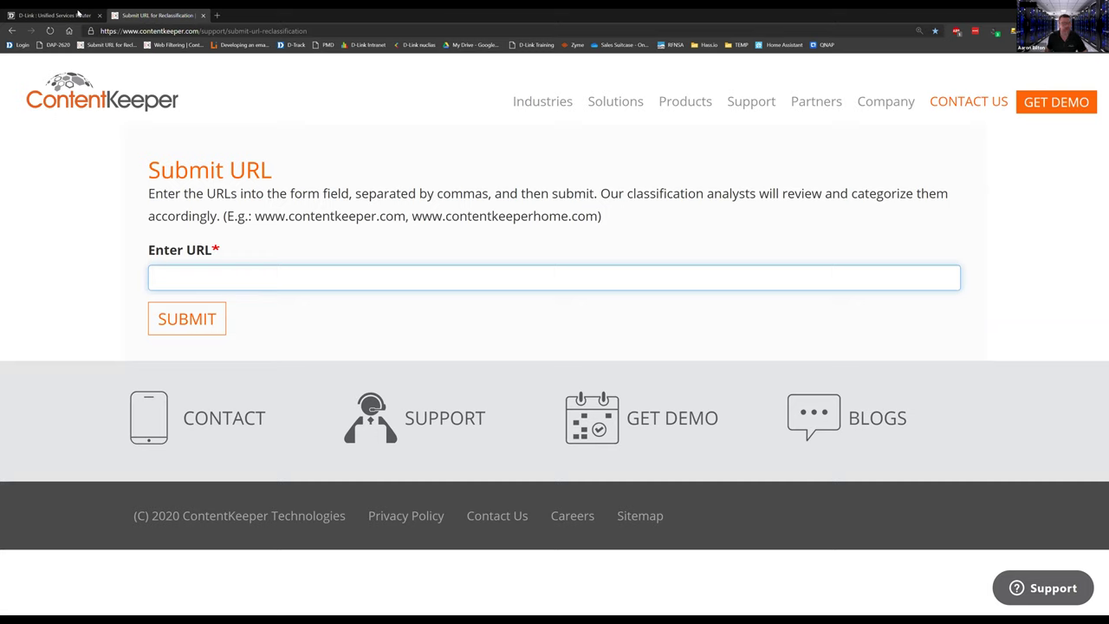
{"action": "left_click", "coordinate": [76, 18]}
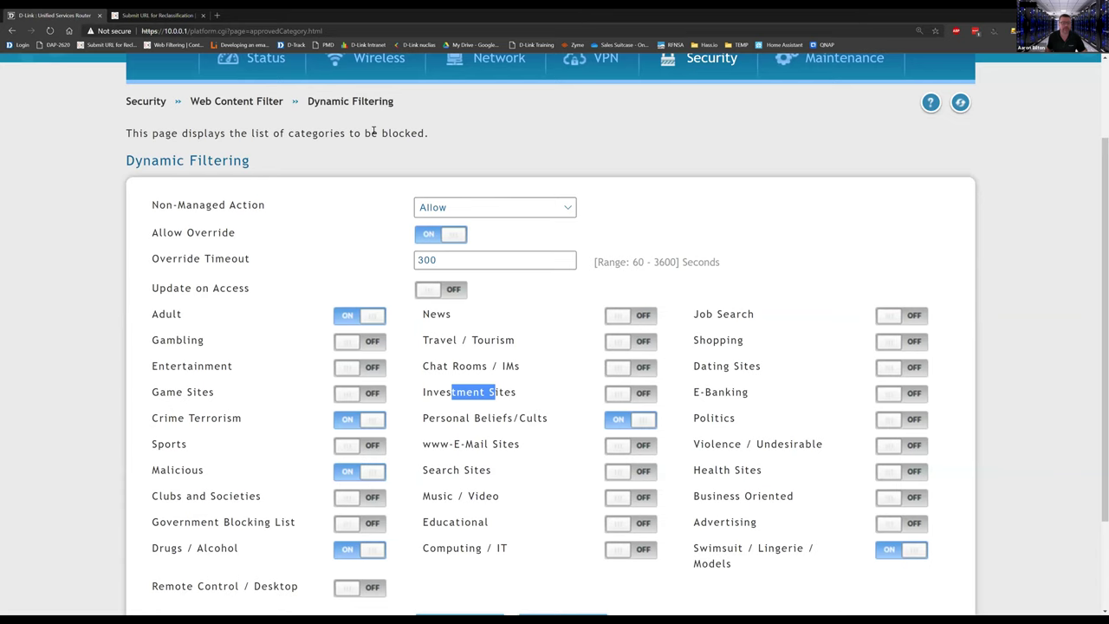
{"action": "scroll", "coordinate": [374, 131], "scroll_direction": "up", "scroll_amount": 2}
{"action": "mouse_move", "coordinate": [347, 153]}
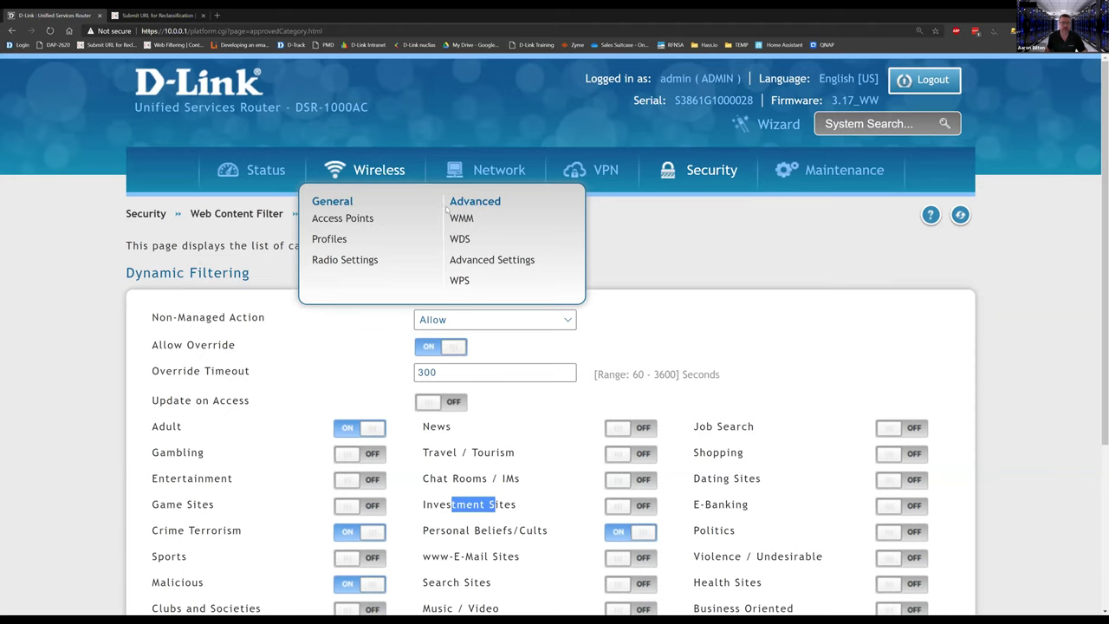